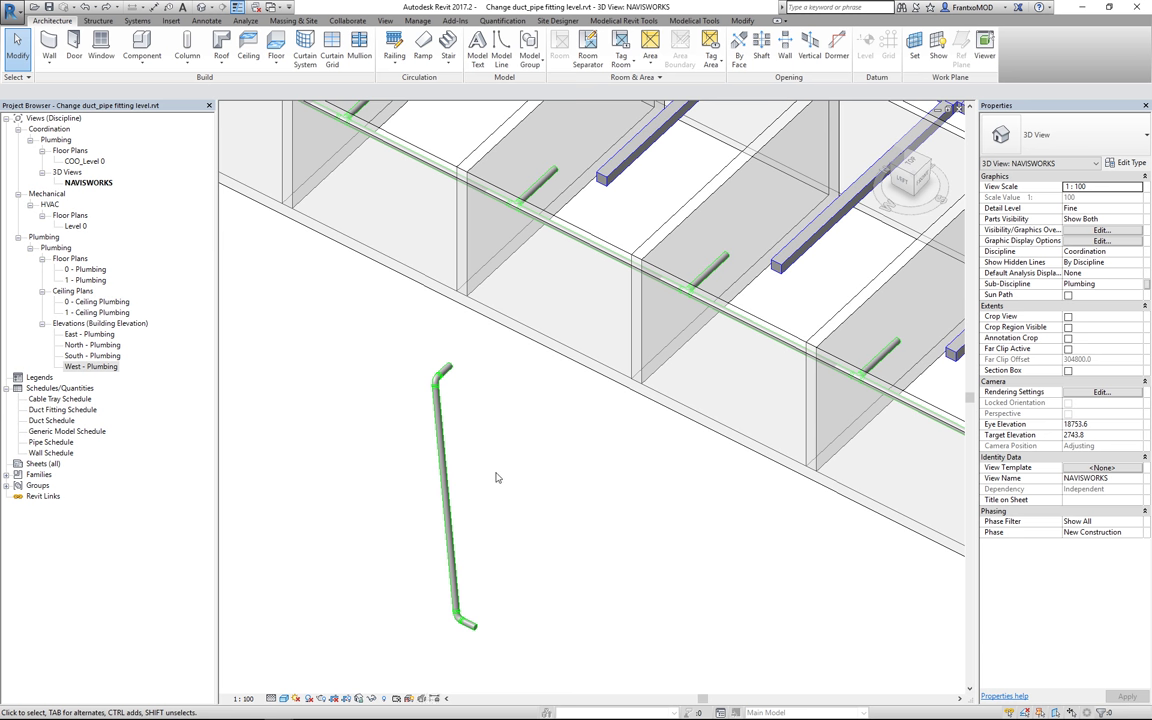
Bring up the West - Plumbing elevation with the sloped pipe between Level 0 and Level 1.
{"action": "key", "text": "Return"}
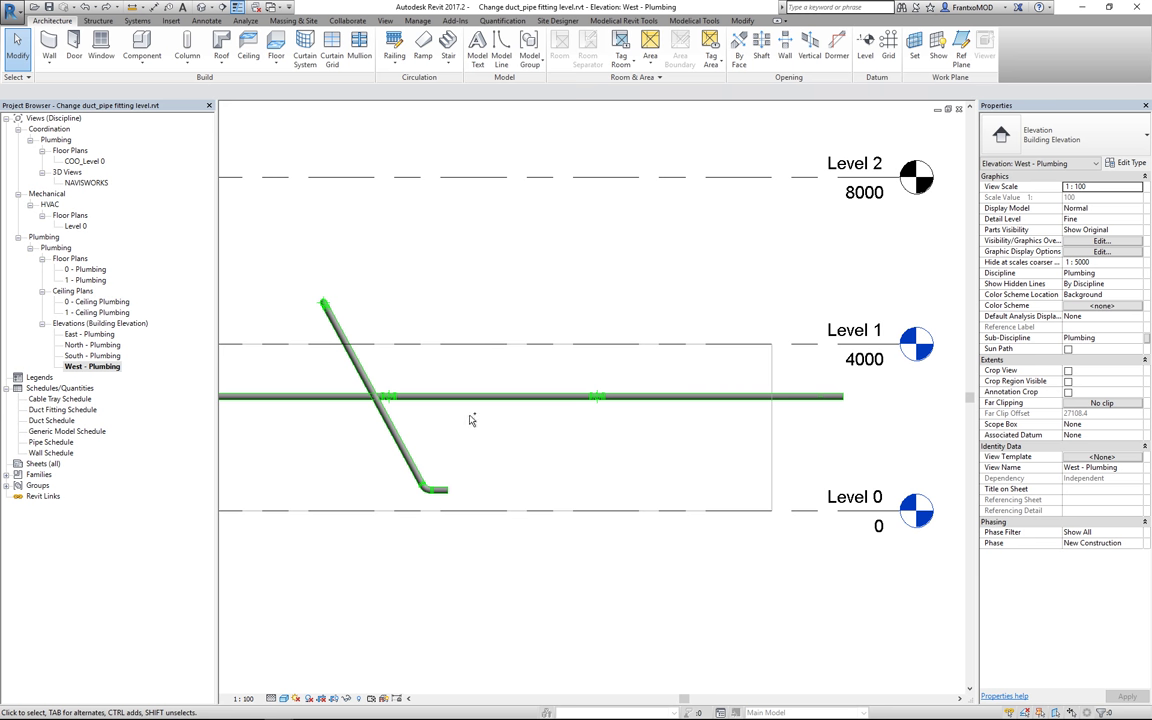
In the 3D NAVISWORKS view, select the sloped pipe, its short top and bottom segments, then the upper elbow.
{"action": "key", "text": "ctrl+Tab"}
{"action": "key", "text": "ctrl+Tab"}
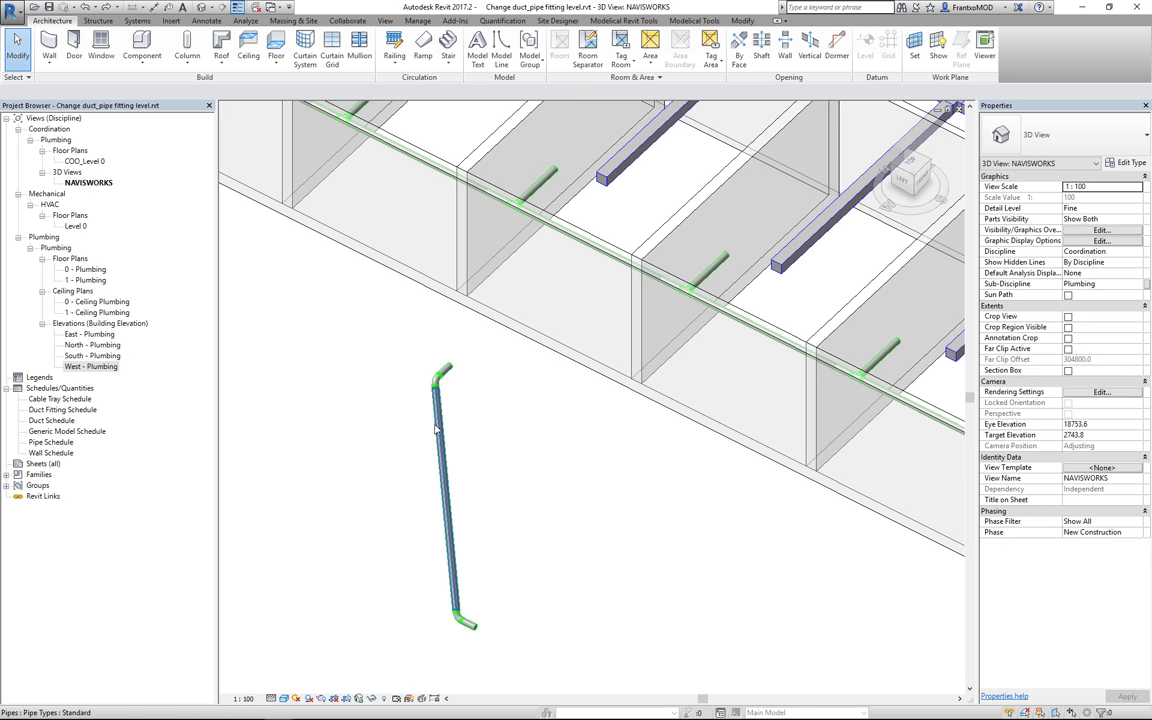
{"action": "left_click", "coordinate": [445, 478]}
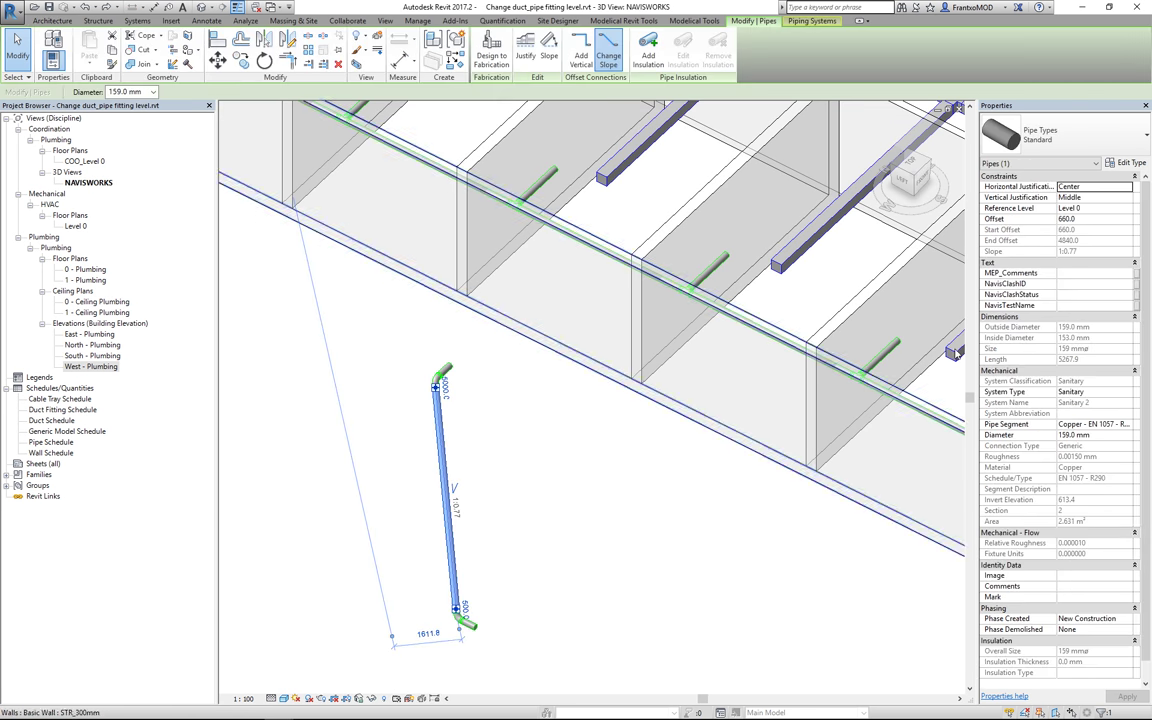
{"action": "left_click", "coordinate": [547, 530]}
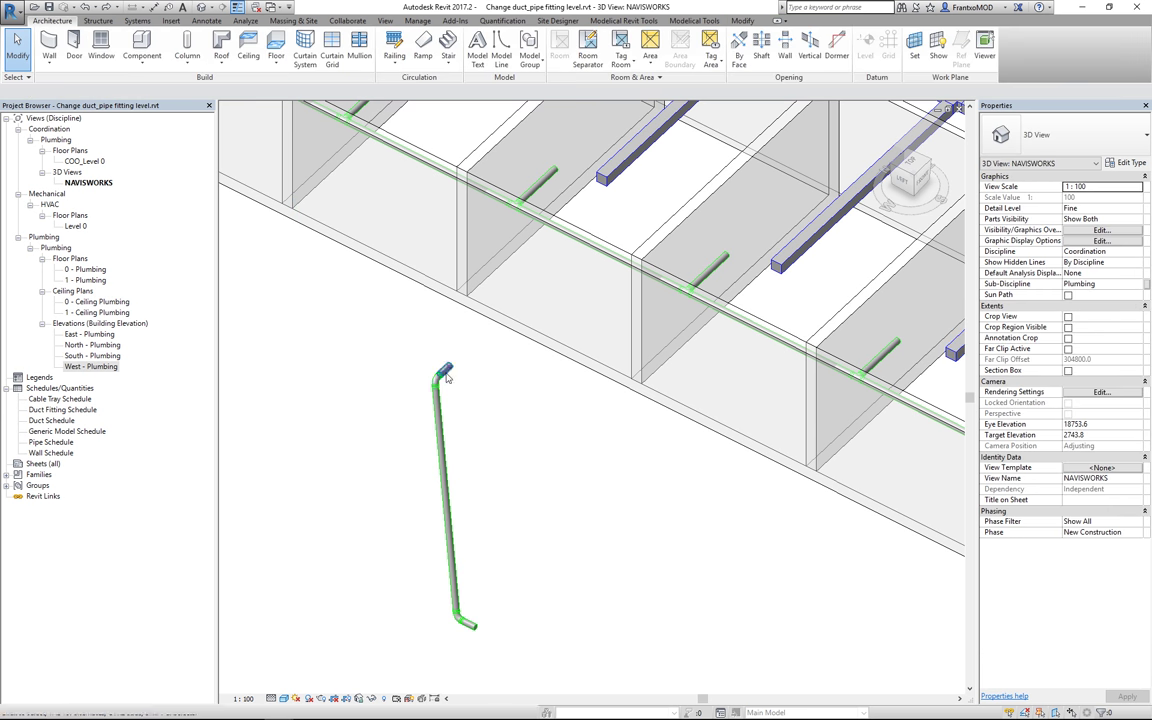
{"action": "left_click", "coordinate": [448, 372]}
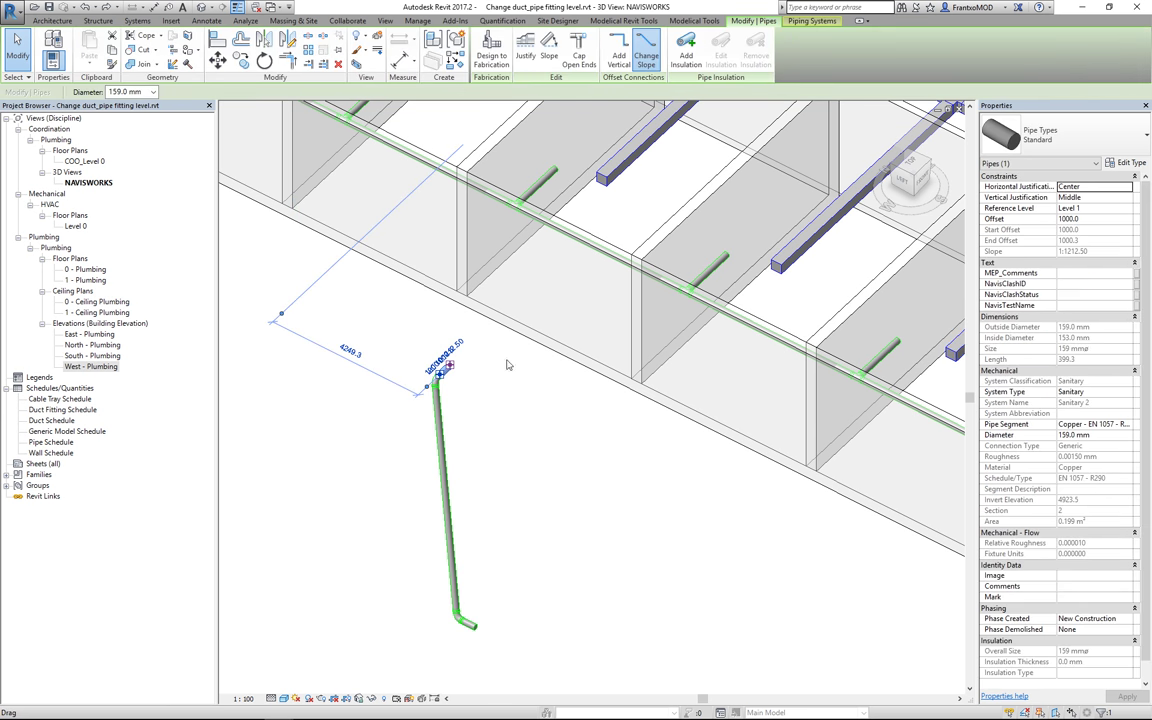
{"action": "left_click", "coordinate": [466, 621]}
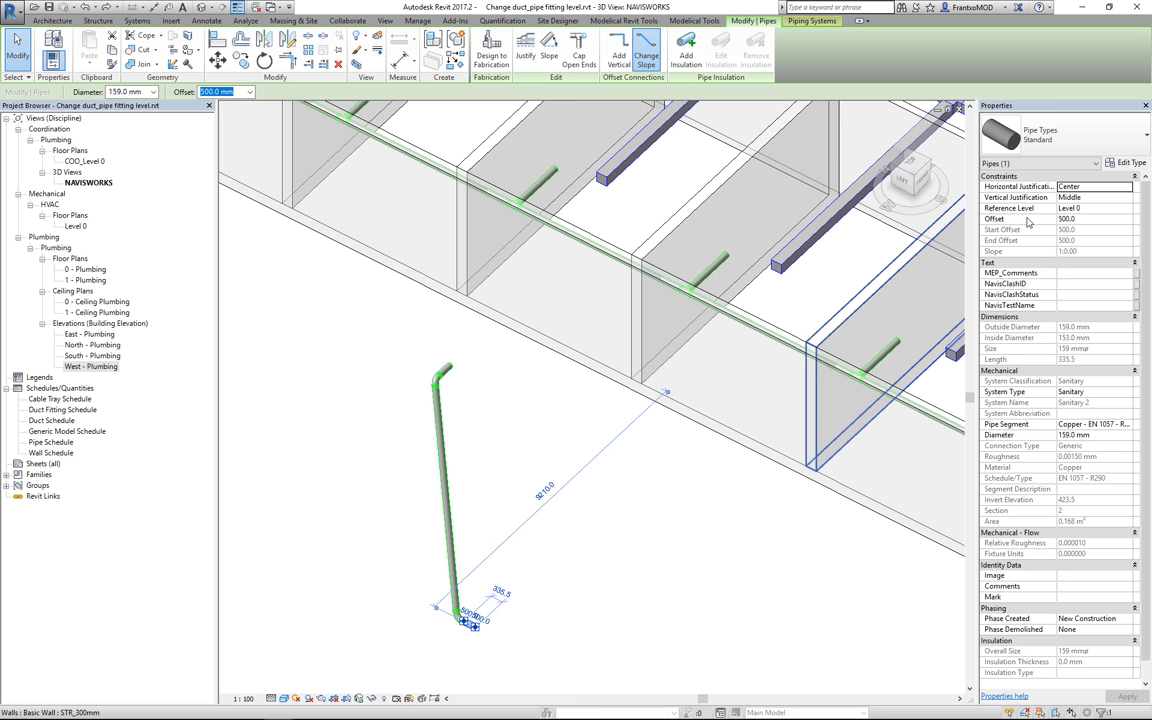
{"action": "left_click", "coordinate": [439, 376]}
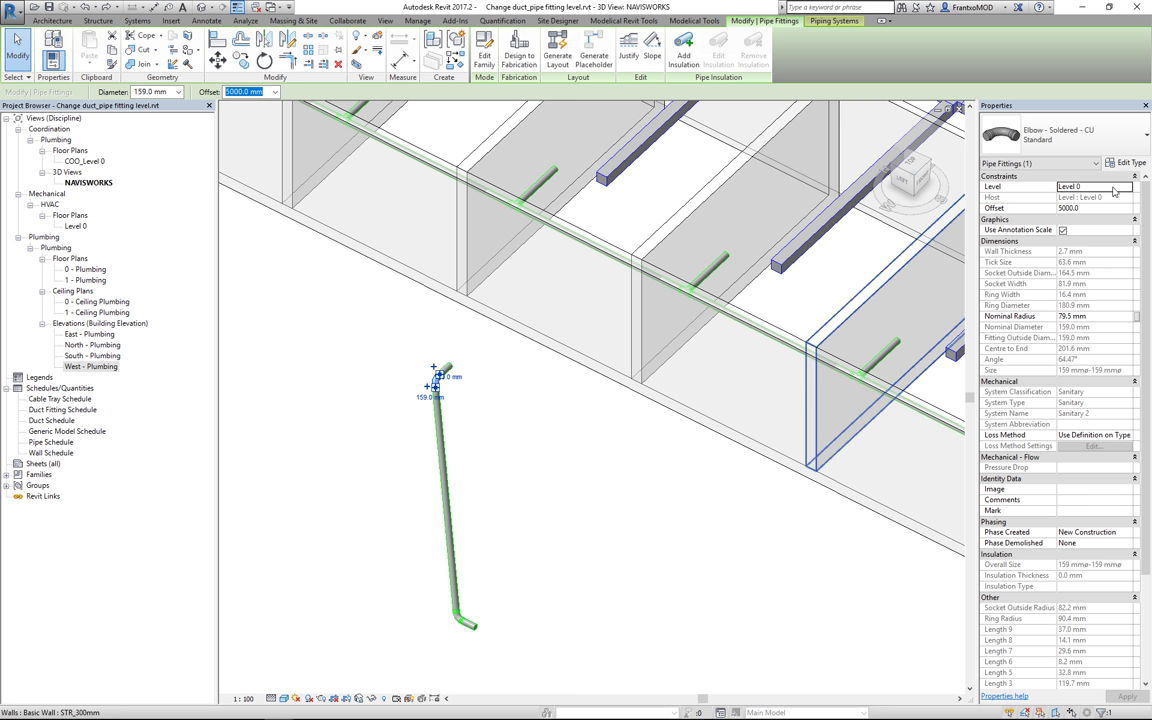
Set the upper elbow's Level to Level 1, retrying after the connection error, giving a 1000.0 offset.
{"action": "left_click", "coordinate": [1125, 188]}
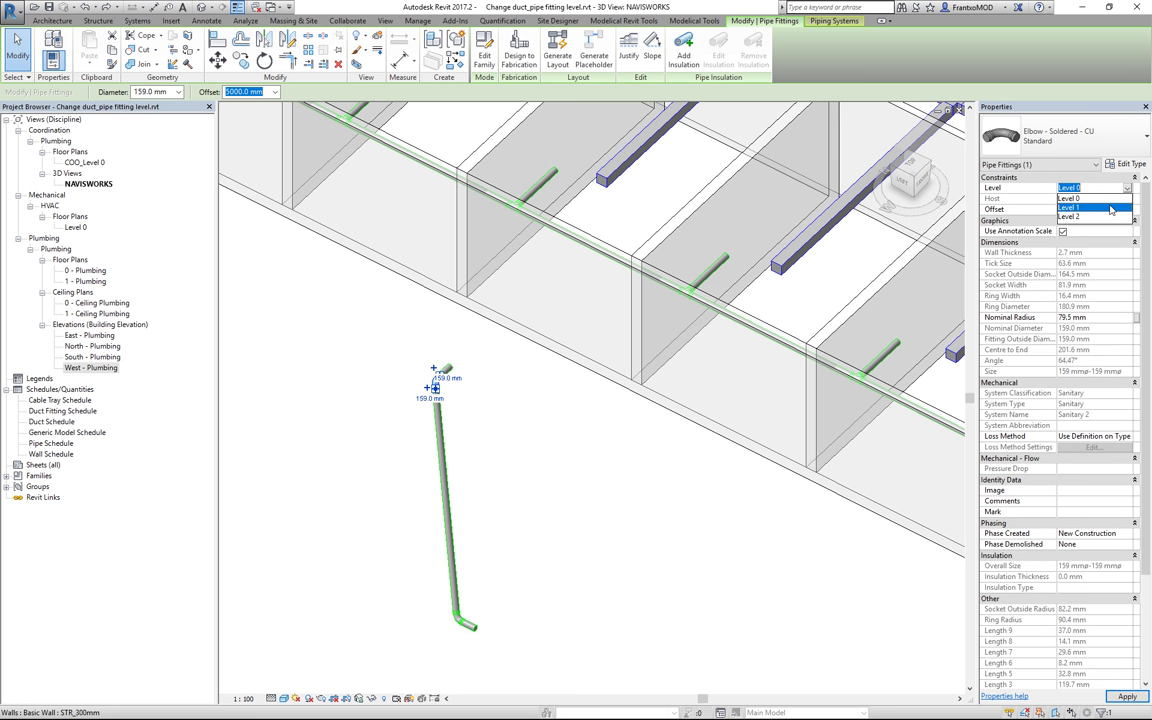
{"action": "left_click", "coordinate": [1110, 208]}
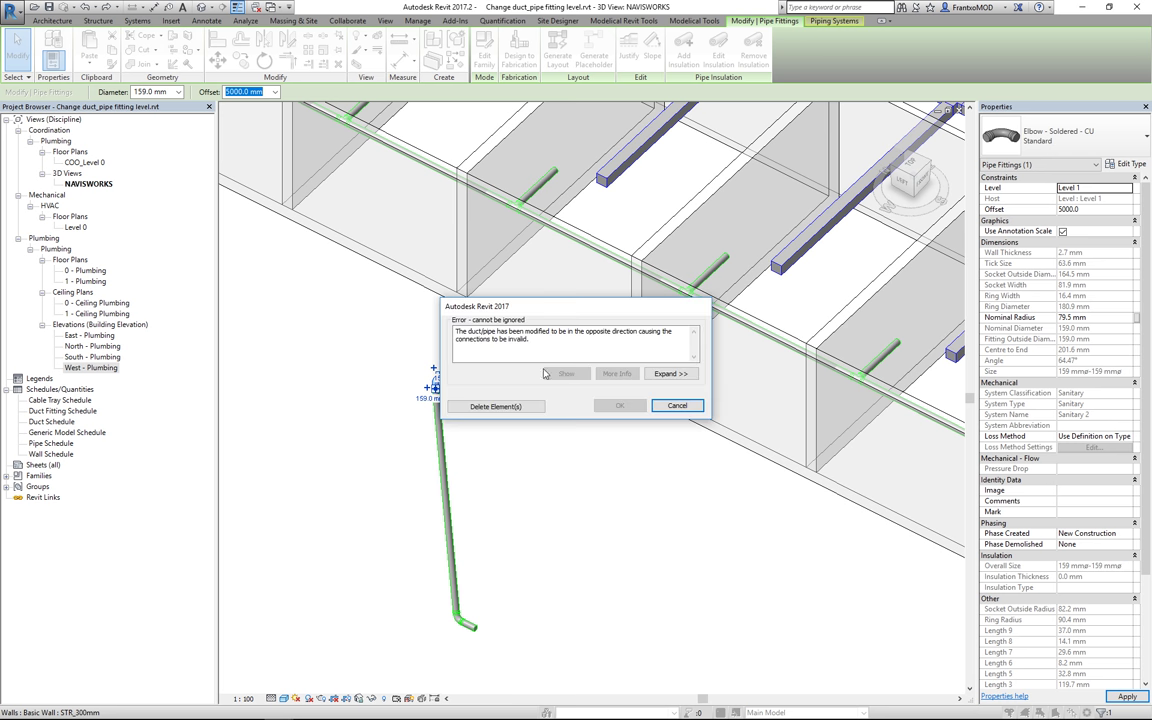
{"action": "left_click", "coordinate": [677, 406]}
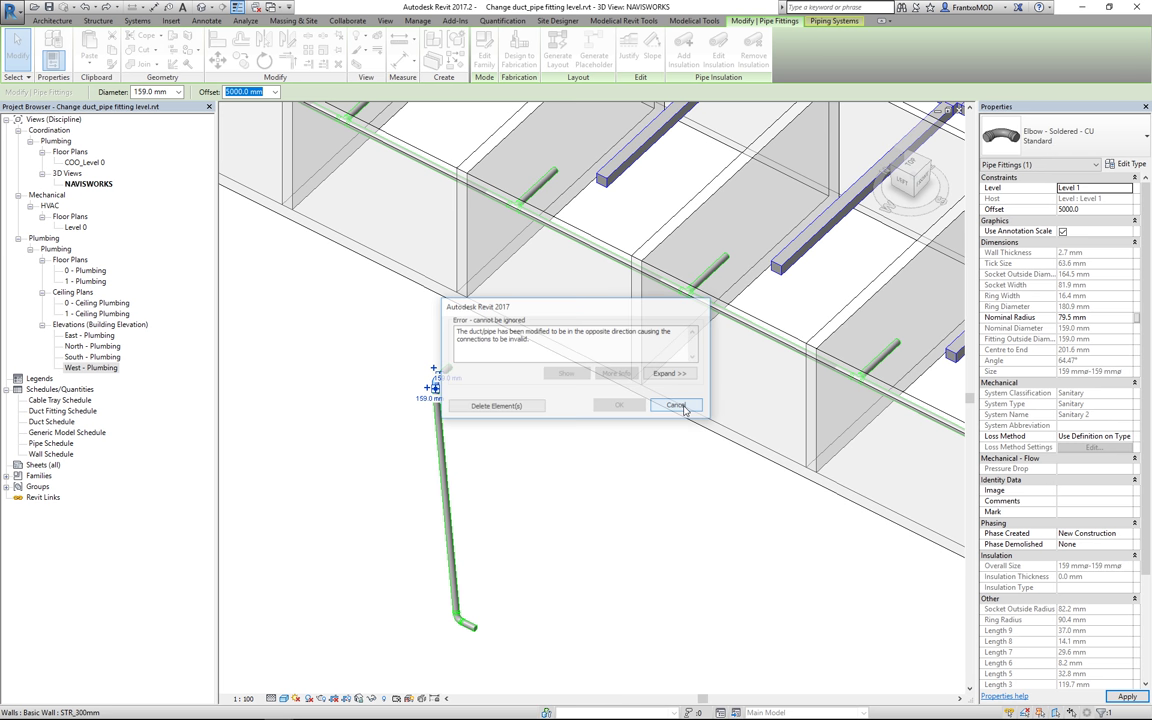
{"action": "left_click", "coordinate": [1127, 189]}
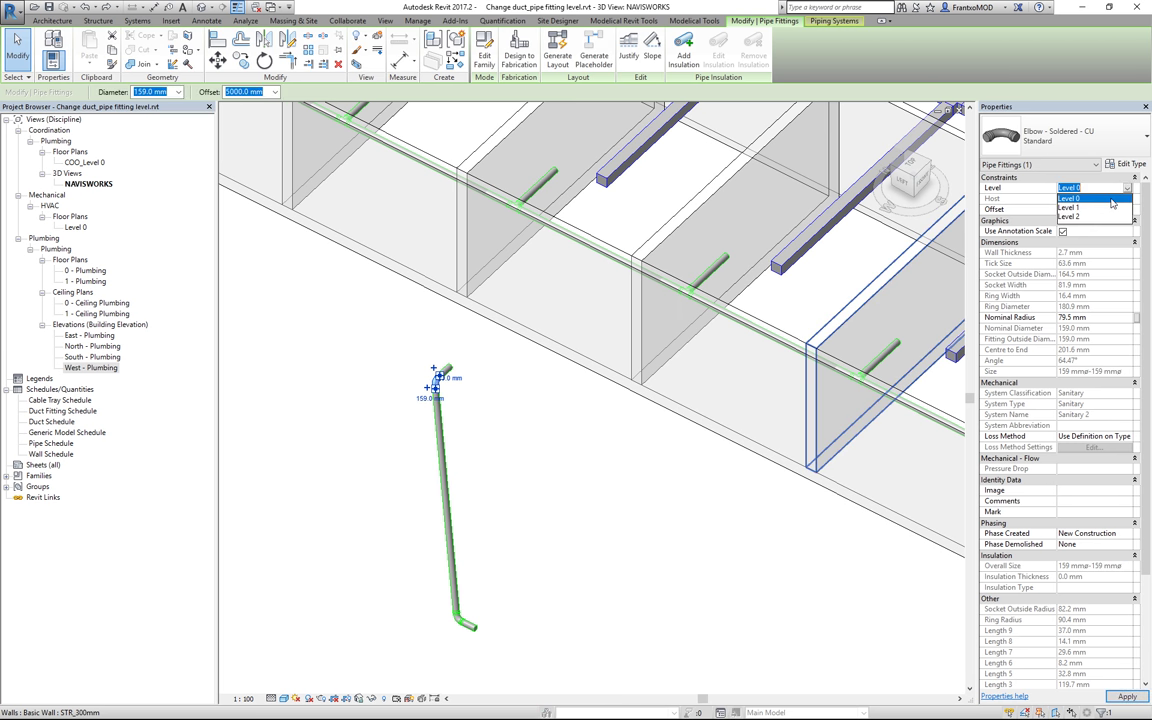
{"action": "left_click", "coordinate": [1105, 208]}
{"action": "left_click", "coordinate": [1099, 210]}
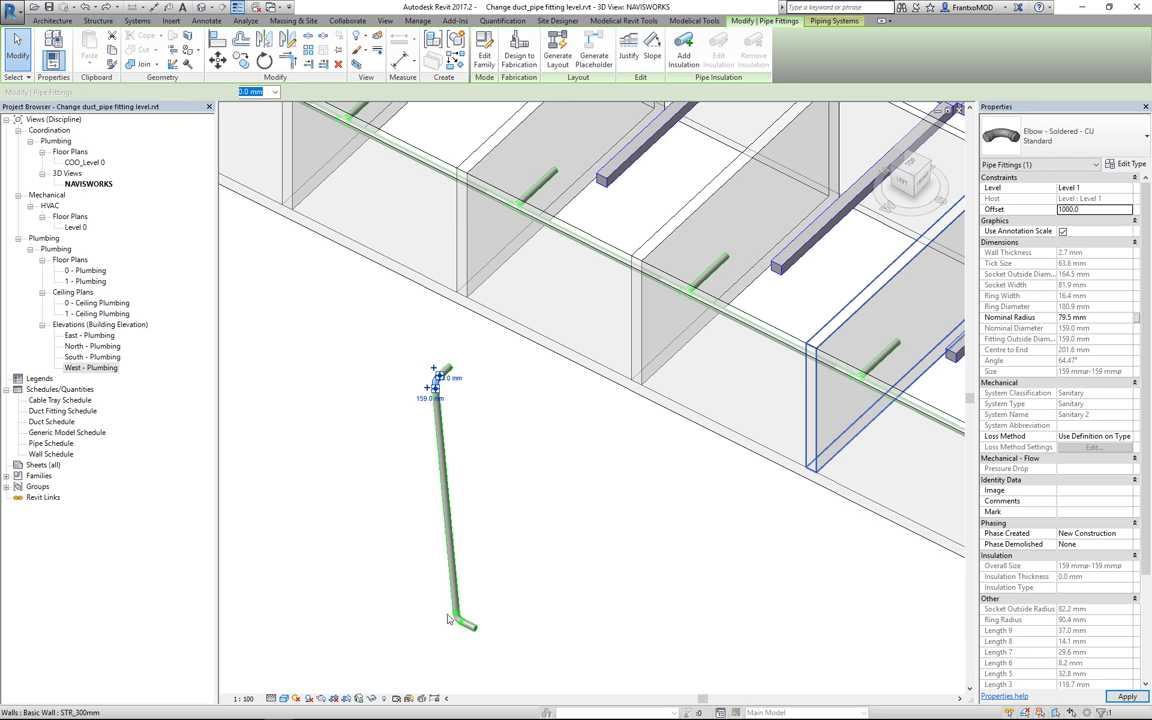
{"action": "left_click", "coordinate": [537, 406]}
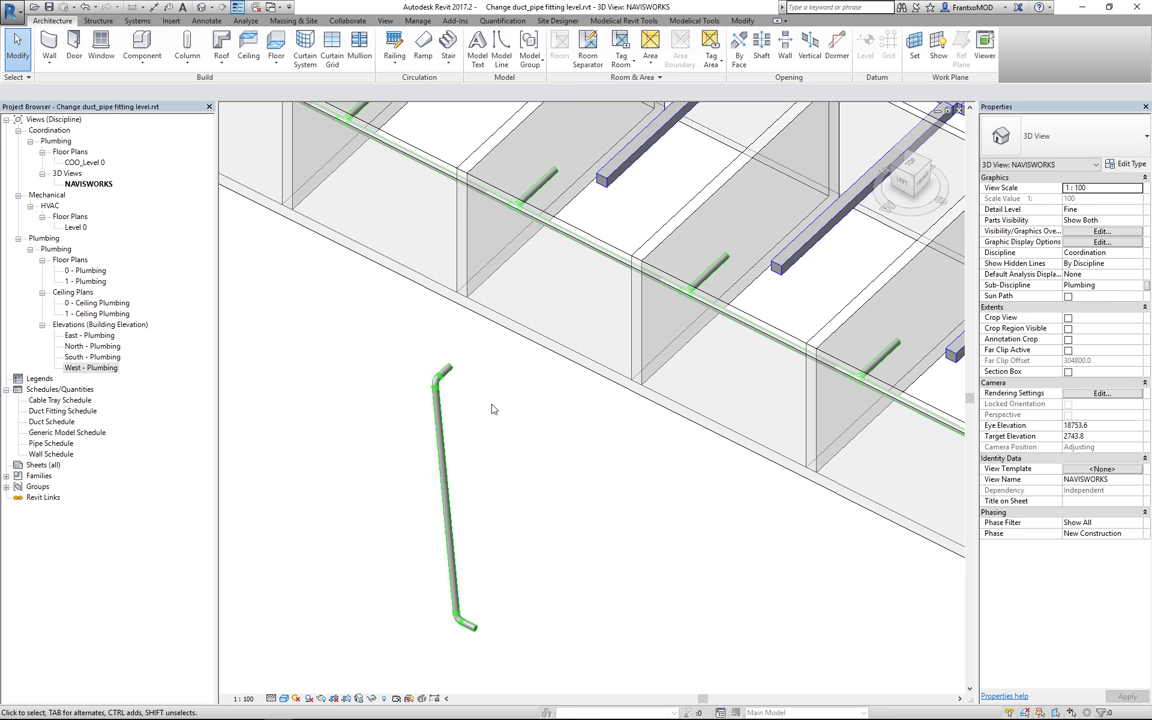
Crossing-select the whole sloped pipe run and delete it.
{"action": "left_click_drag", "start_coordinate": [503, 661], "coordinate": [393, 335]}
{"action": "key", "text": "Delete"}
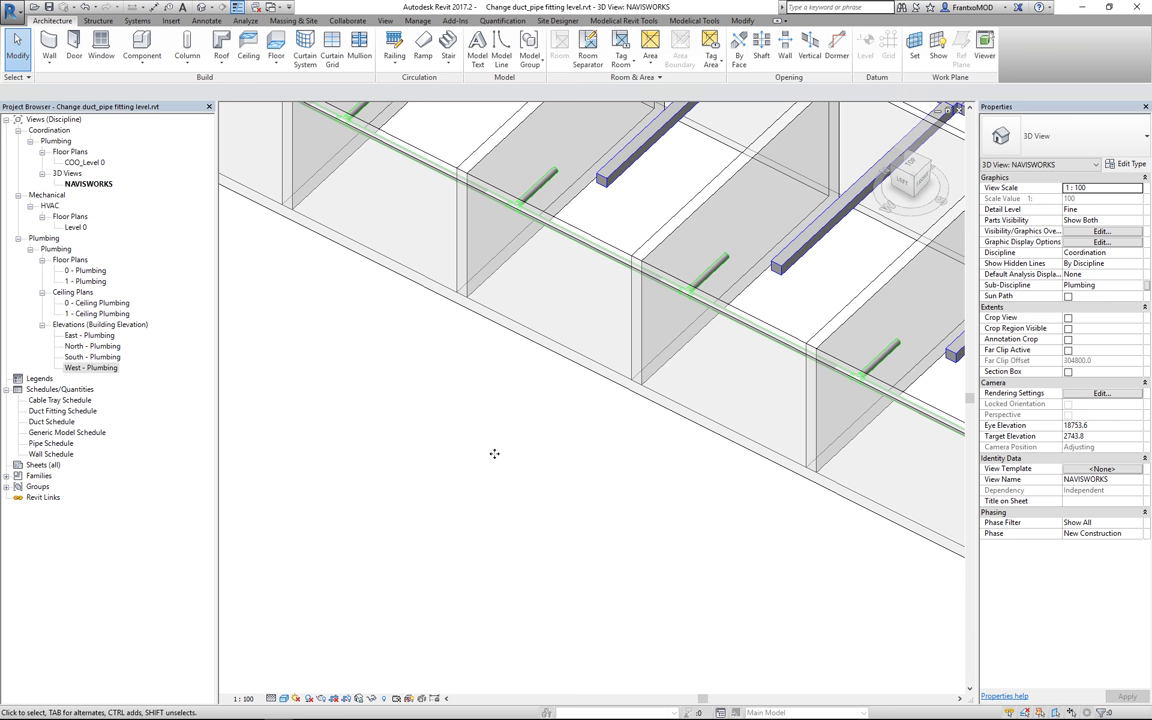
{"action": "scroll", "coordinate": [474, 477], "scroll_direction": "down", "scroll_amount": 3}
{"action": "scroll", "coordinate": [427, 430], "scroll_direction": "down", "scroll_amount": 3}
{"action": "scroll", "coordinate": [420, 431], "scroll_direction": "down", "scroll_amount": 3}
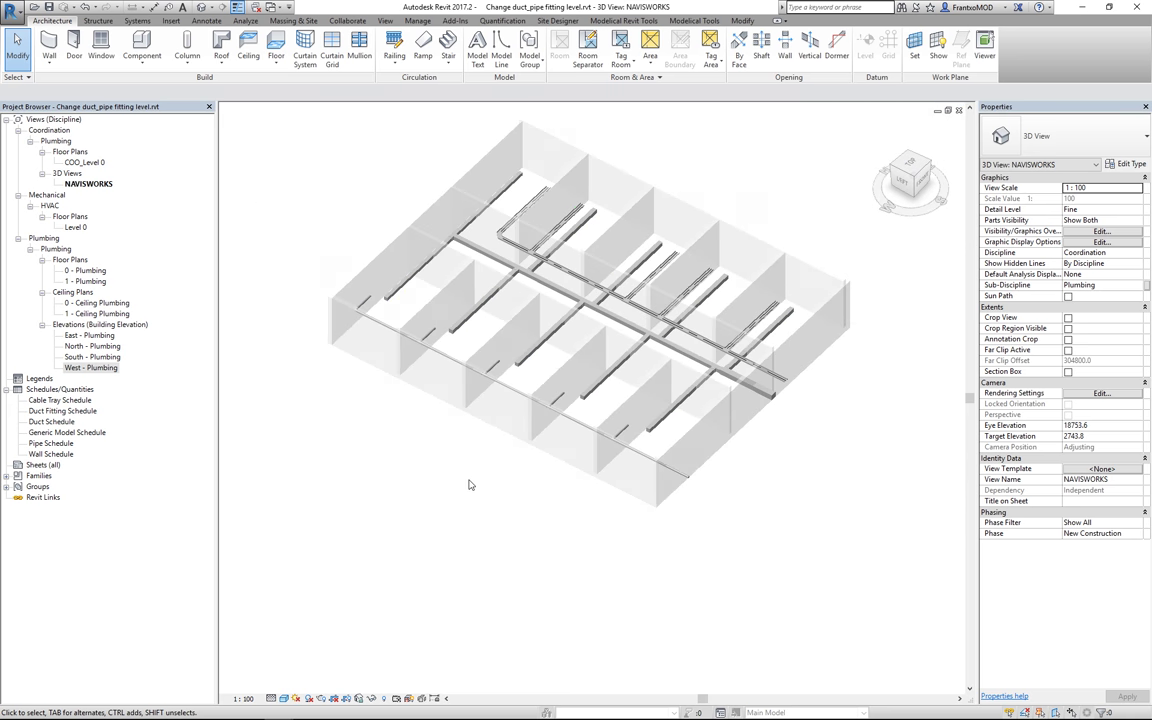
Tile the views with WT, close the West elevation, and activate the 0 - Plumbing floor plan.
{"action": "key", "text": "w"}
{"action": "key", "text": "t"}
{"action": "left_click", "coordinate": [585, 415]}
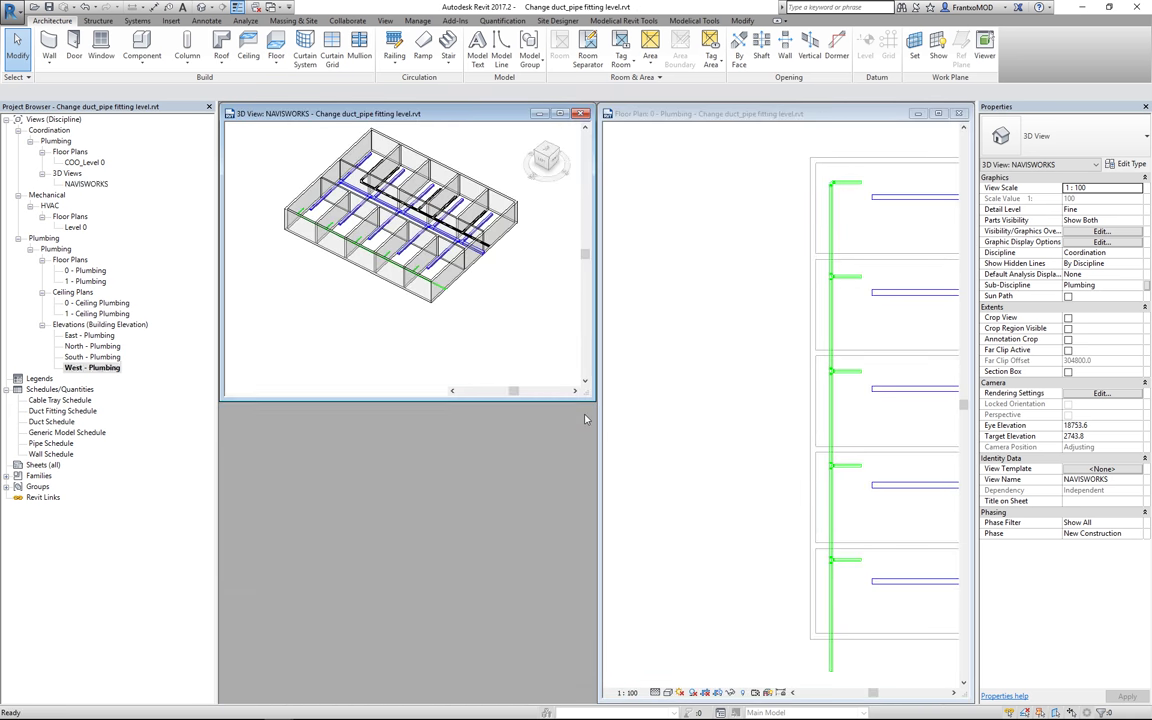
{"action": "scroll", "coordinate": [401, 155], "scroll_direction": "up", "scroll_amount": 3}
{"action": "scroll", "coordinate": [442, 470], "scroll_direction": "down", "scroll_amount": 3}
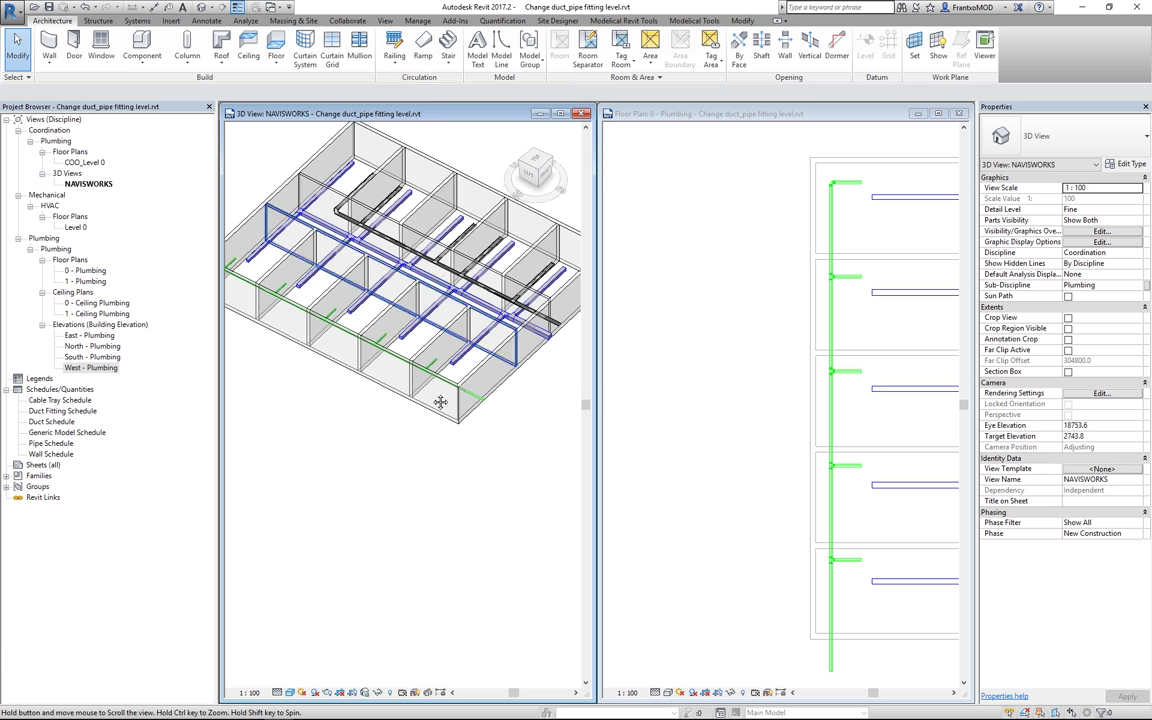
{"action": "scroll", "coordinate": [437, 411], "scroll_direction": "up", "scroll_amount": 1}
{"action": "left_click", "coordinate": [657, 354]}
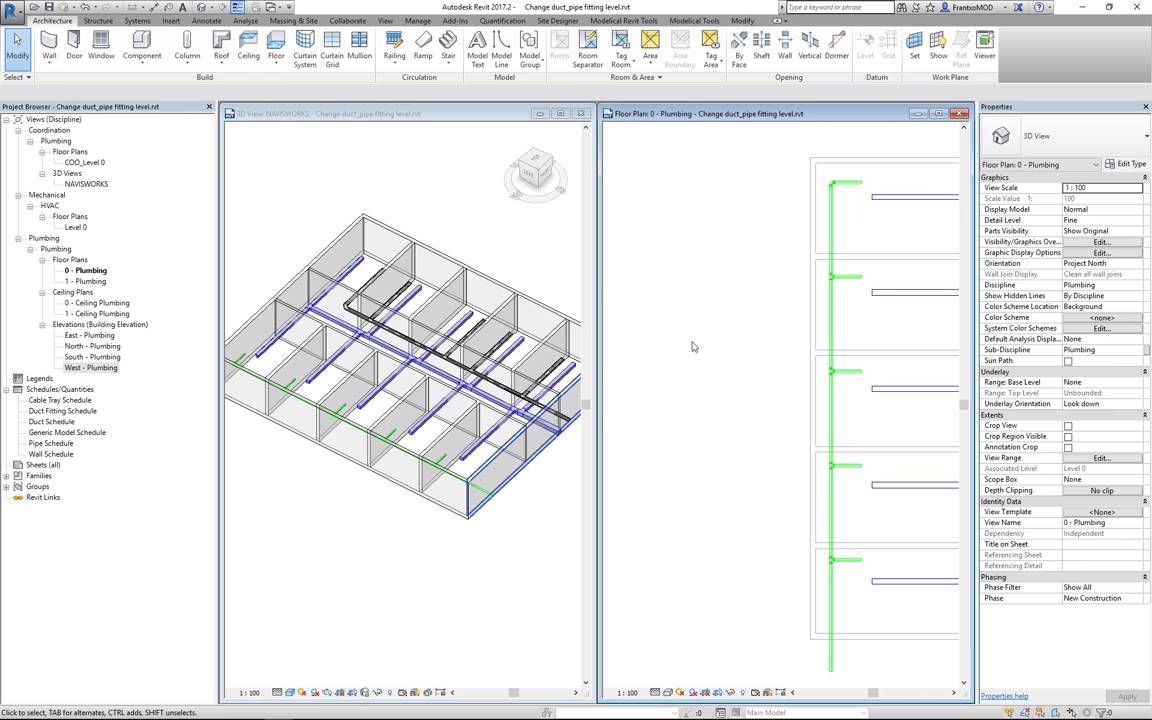
{"action": "scroll", "coordinate": [700, 350], "scroll_direction": "down", "scroll_amount": 1}
{"action": "scroll", "coordinate": [715, 345], "scroll_direction": "down", "scroll_amount": 1}
{"action": "scroll", "coordinate": [717, 345], "scroll_direction": "down", "scroll_amount": 1}
{"action": "scroll", "coordinate": [710, 350], "scroll_direction": "up", "scroll_amount": 1}
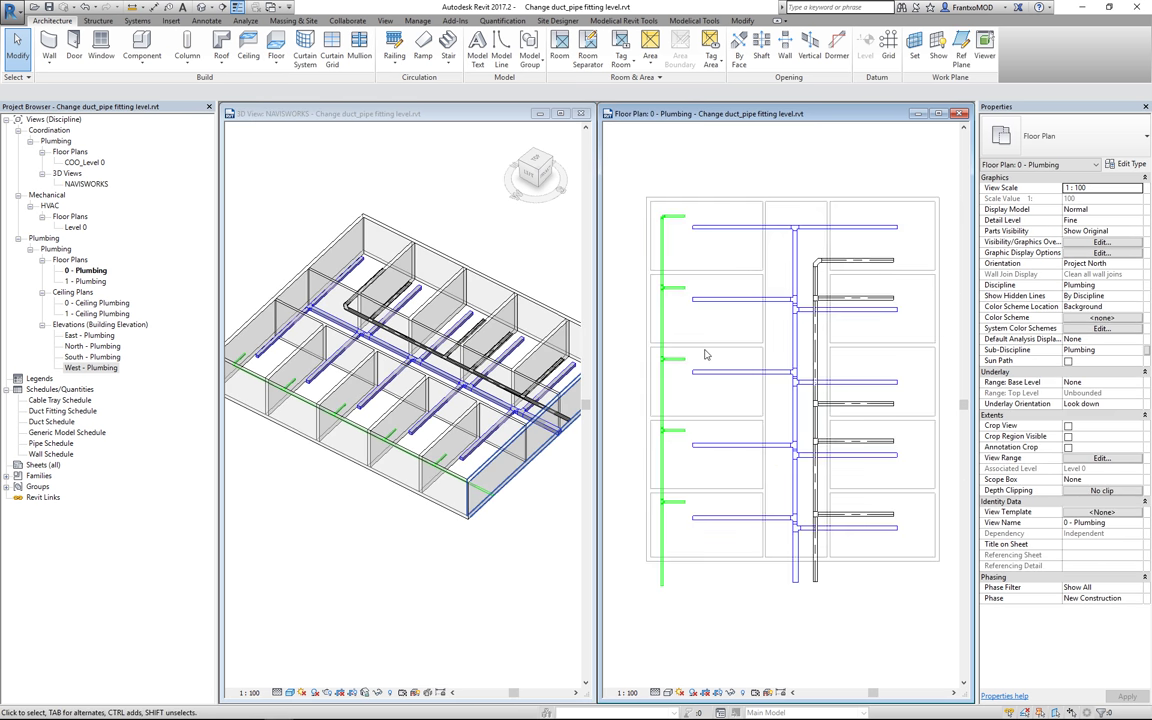
Select the top and vertical ducts and change a duct's reference level.
{"action": "left_click", "coordinate": [717, 233]}
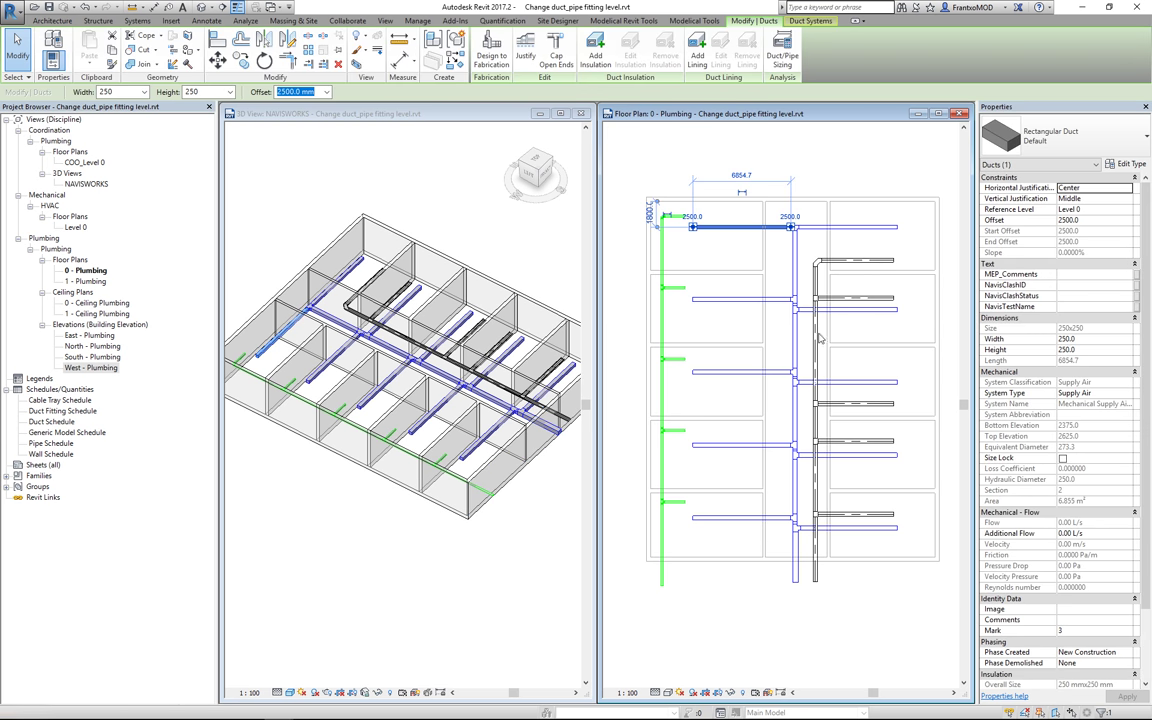
{"action": "left_click", "coordinate": [795, 330]}
{"action": "left_click", "coordinate": [1095, 209]}
{"action": "left_click", "coordinate": [1070, 220]}
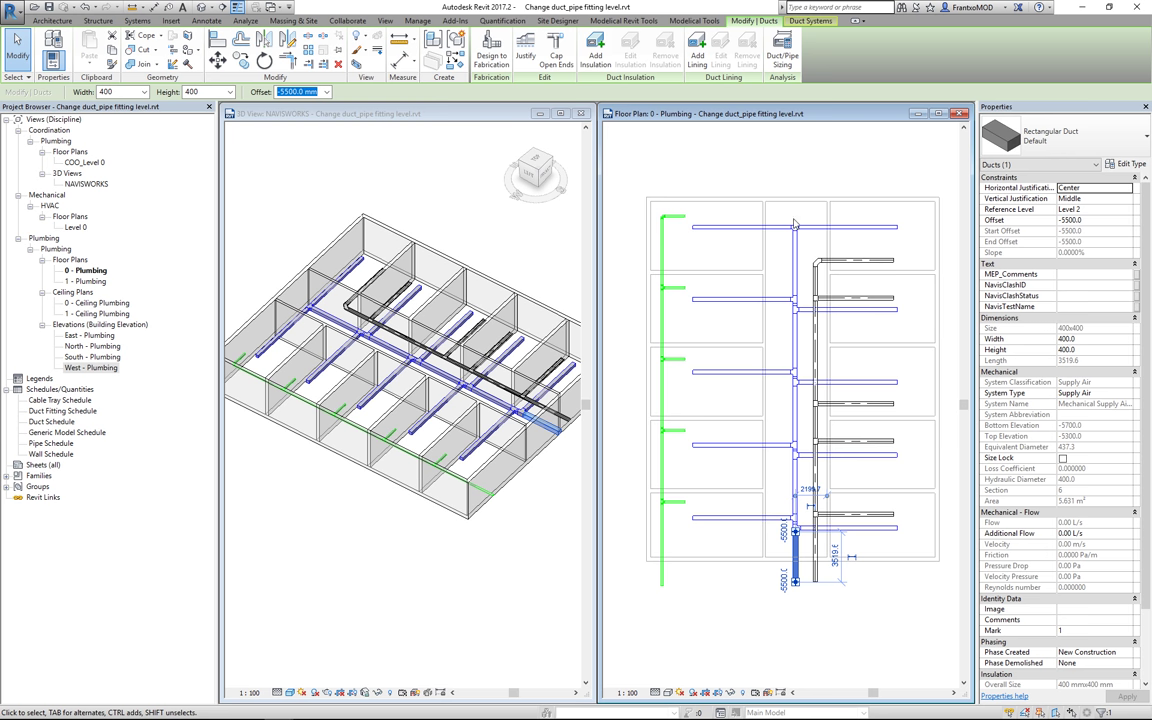
{"action": "key", "text": "Escape"}
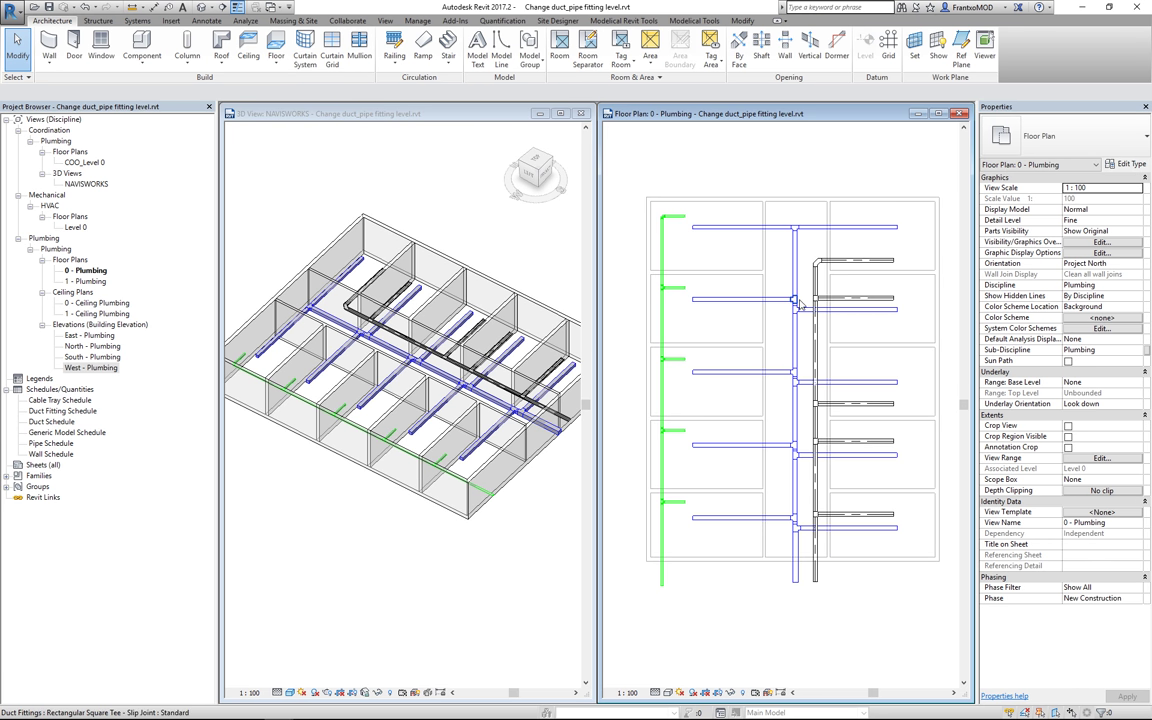
Inspect the upper and bottom tee fittings and the duct below, then clear the selection and pan.
{"action": "left_click", "coordinate": [798, 302]}
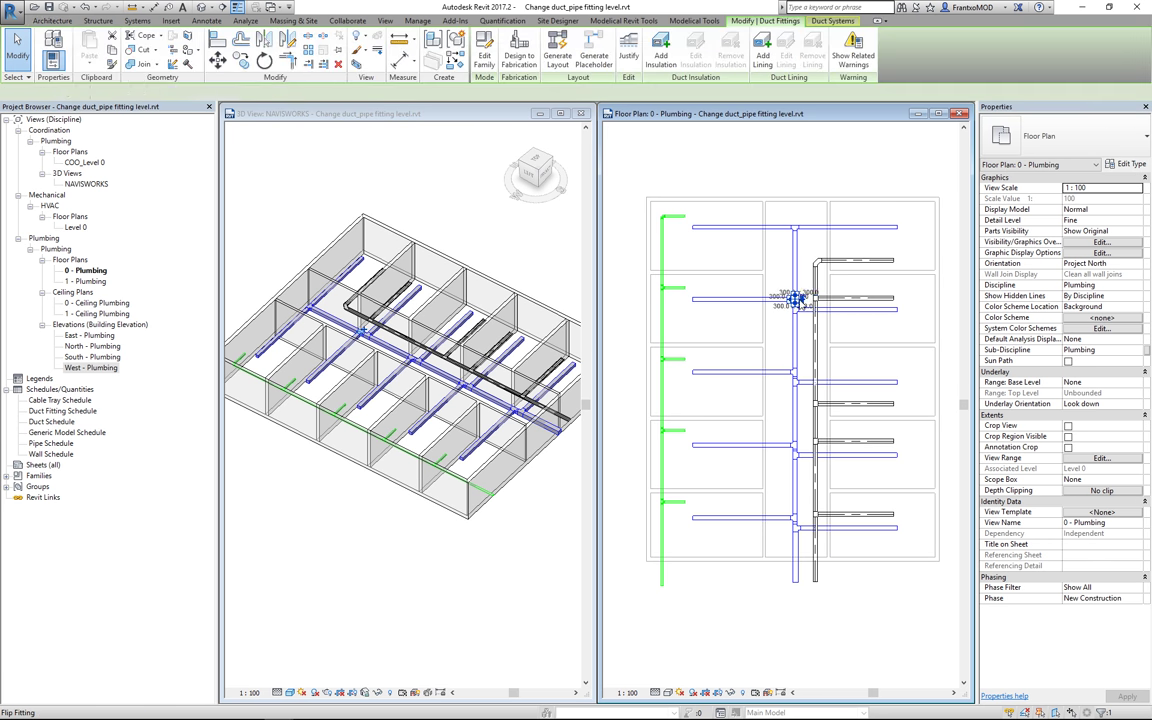
{"action": "left_click", "coordinate": [796, 518]}
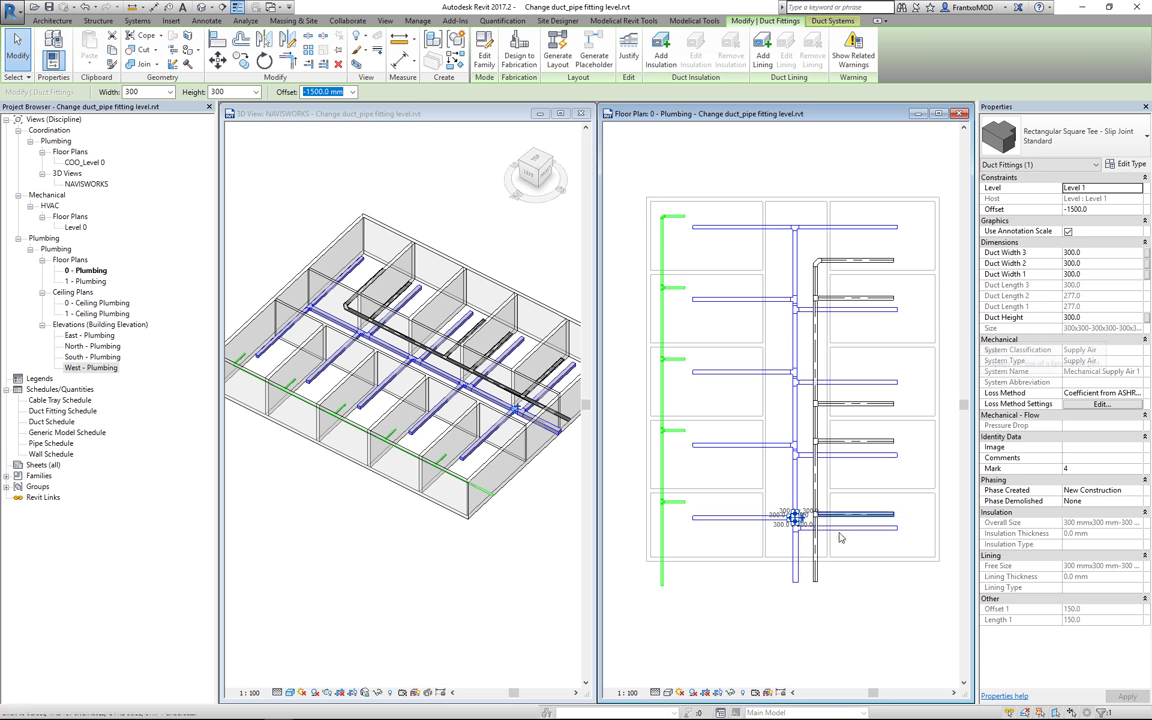
{"action": "scroll", "coordinate": [797, 525], "scroll_direction": "up", "scroll_amount": 2}
{"action": "scroll", "coordinate": [800, 532], "scroll_direction": "up", "scroll_amount": 1}
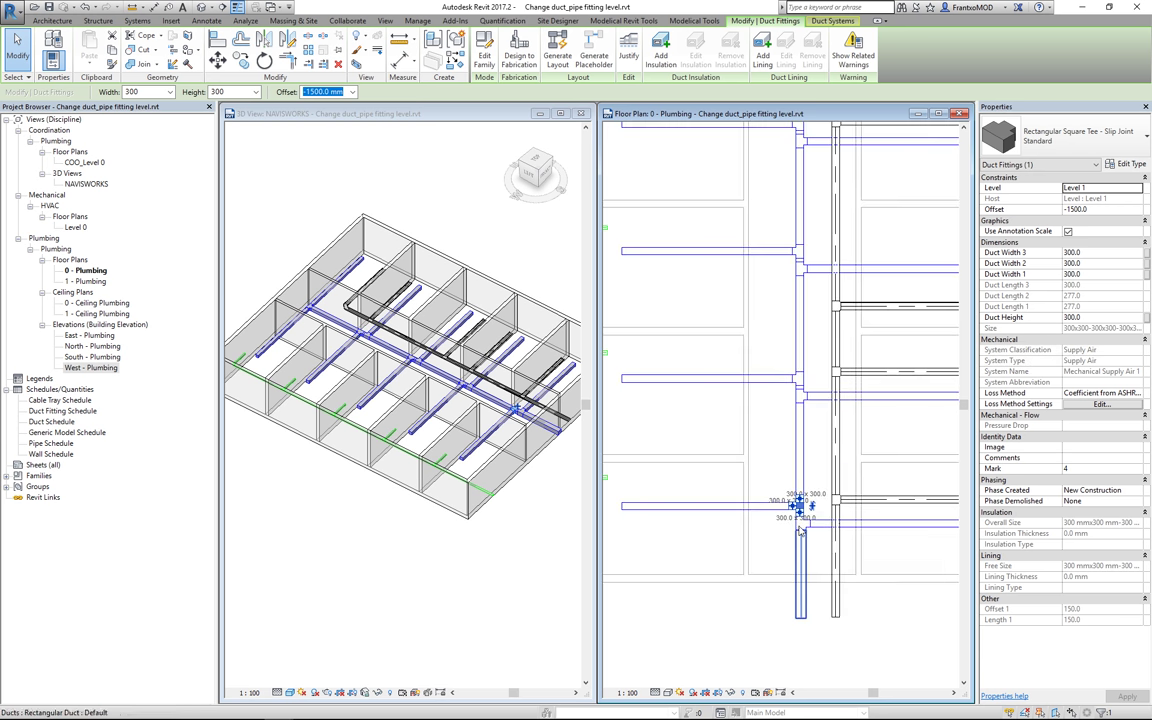
{"action": "left_click", "coordinate": [800, 532]}
{"action": "key", "text": "Escape"}
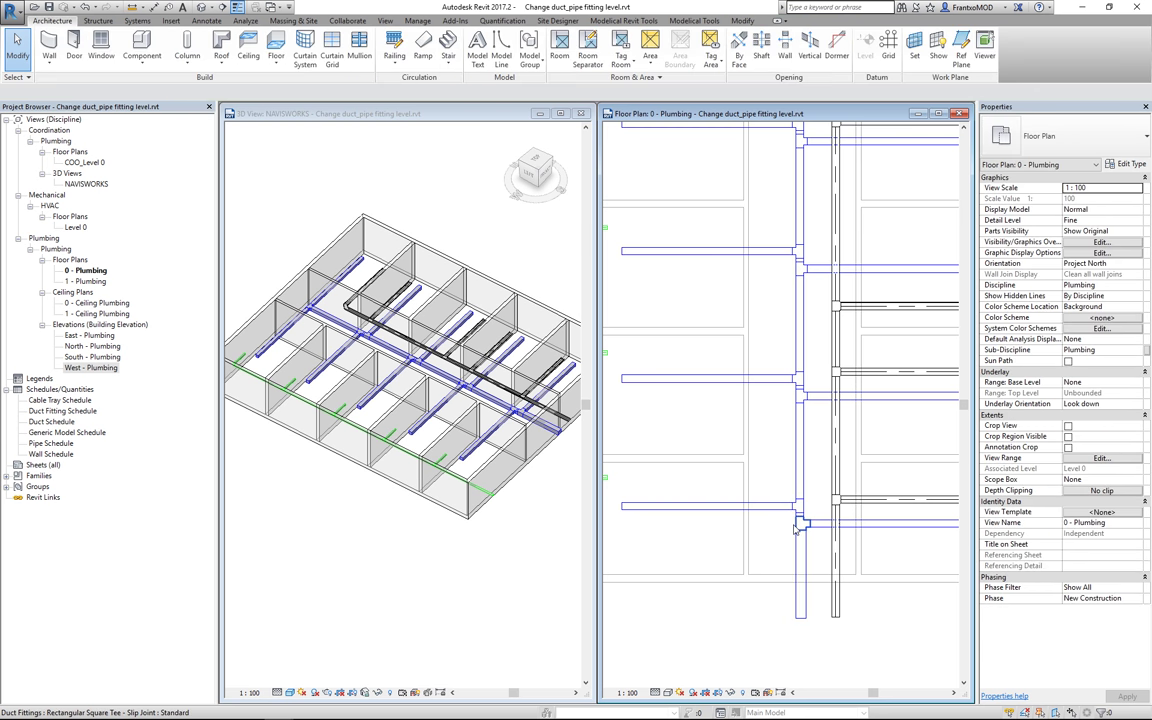
{"action": "left_click", "coordinate": [795, 528]}
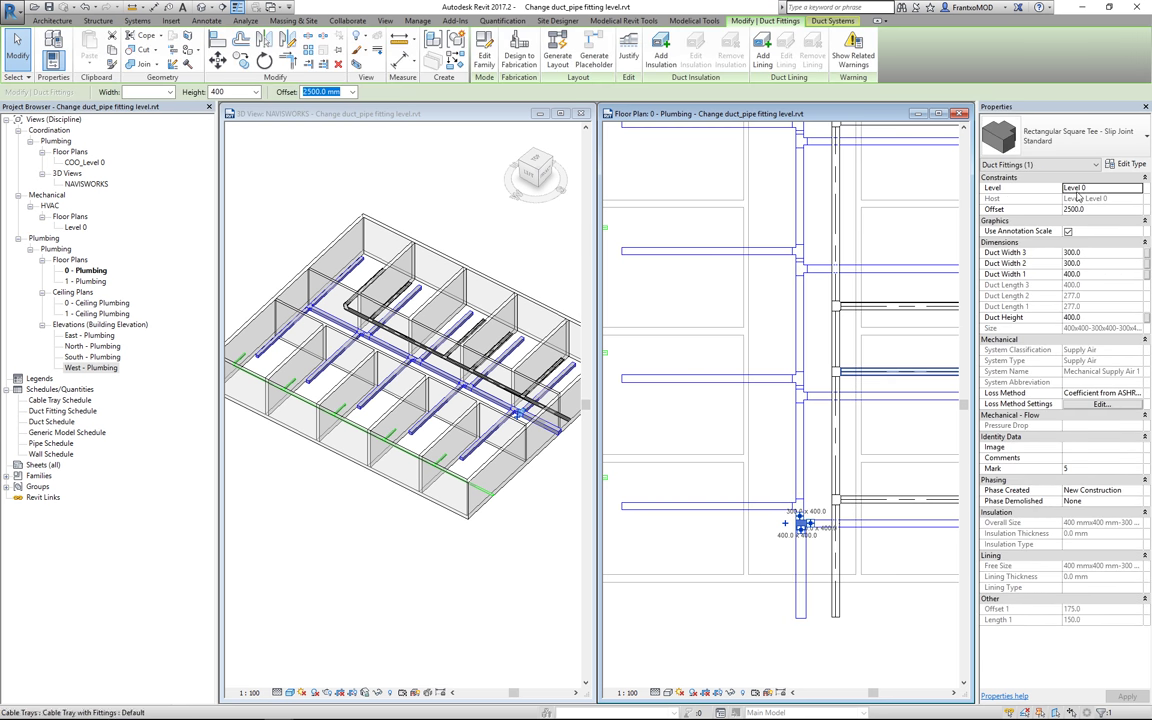
{"action": "scroll", "coordinate": [780, 440], "scroll_direction": "down", "scroll_amount": 3}
{"action": "key", "text": "Escape"}
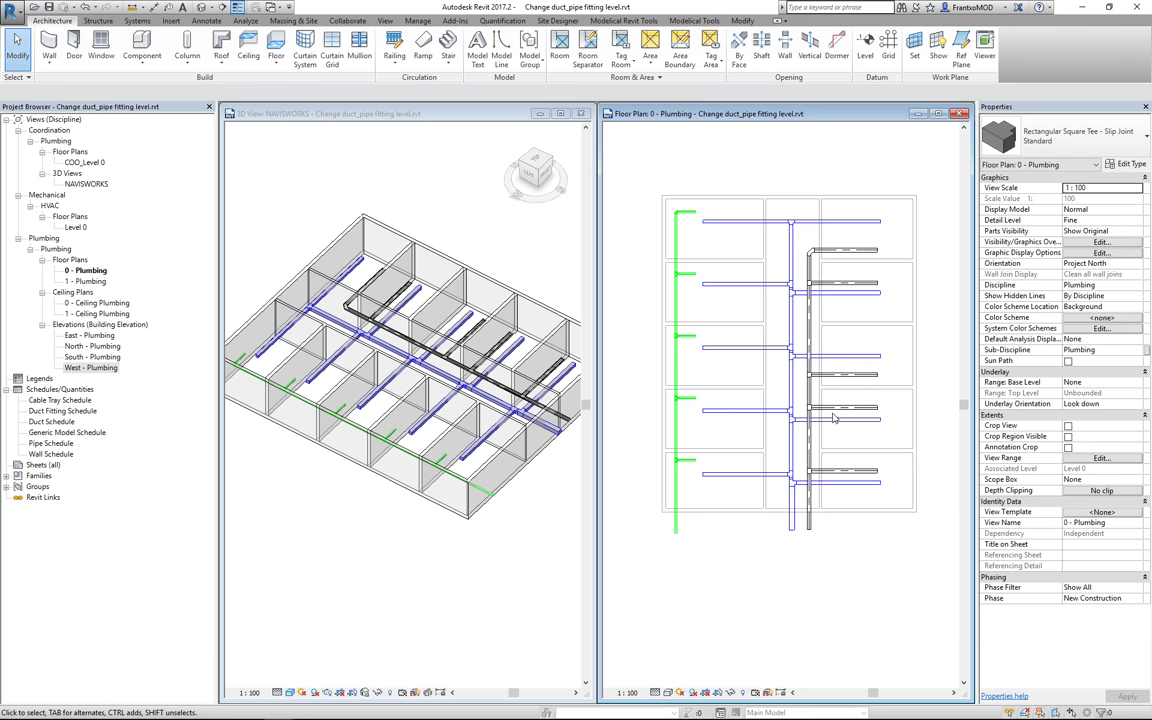
{"action": "scroll", "coordinate": [790, 350], "scroll_direction": "up", "scroll_amount": 1}
{"action": "middle_click_drag", "start_coordinate": [772, 230], "coordinate": [772, 210]}
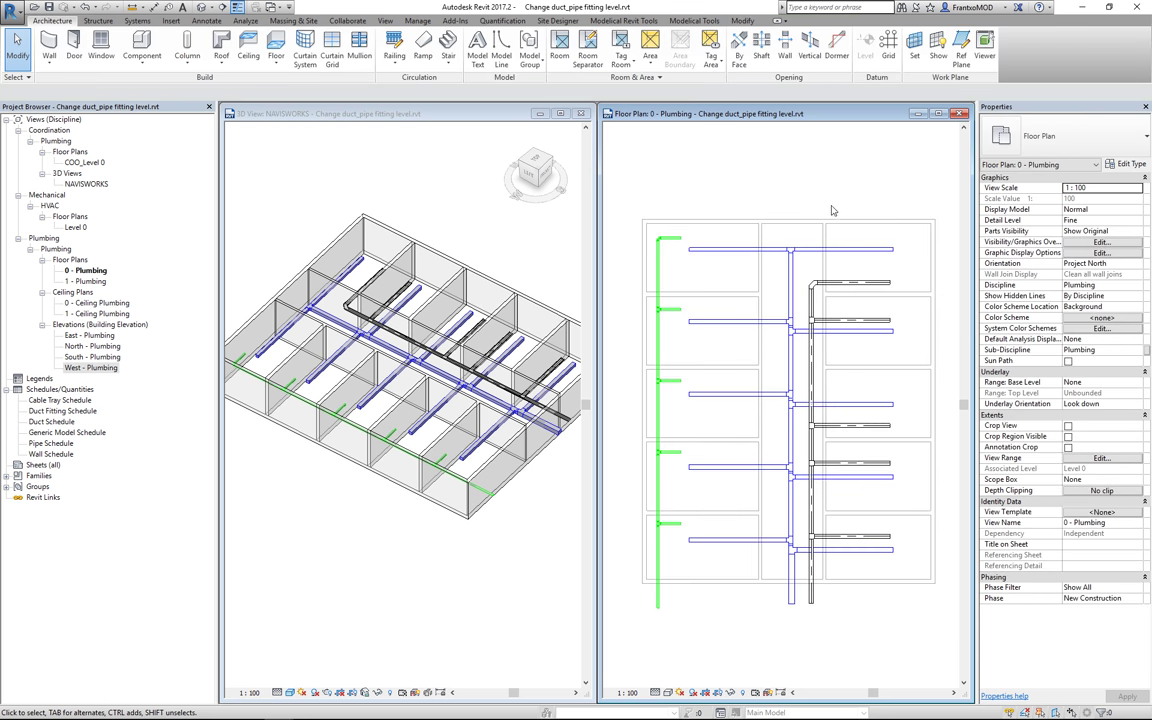
From Visibility/Graphic Overrides (VG), create a new rule-based filter named Filter 1.
{"action": "key", "text": "v"}
{"action": "key", "text": "g"}
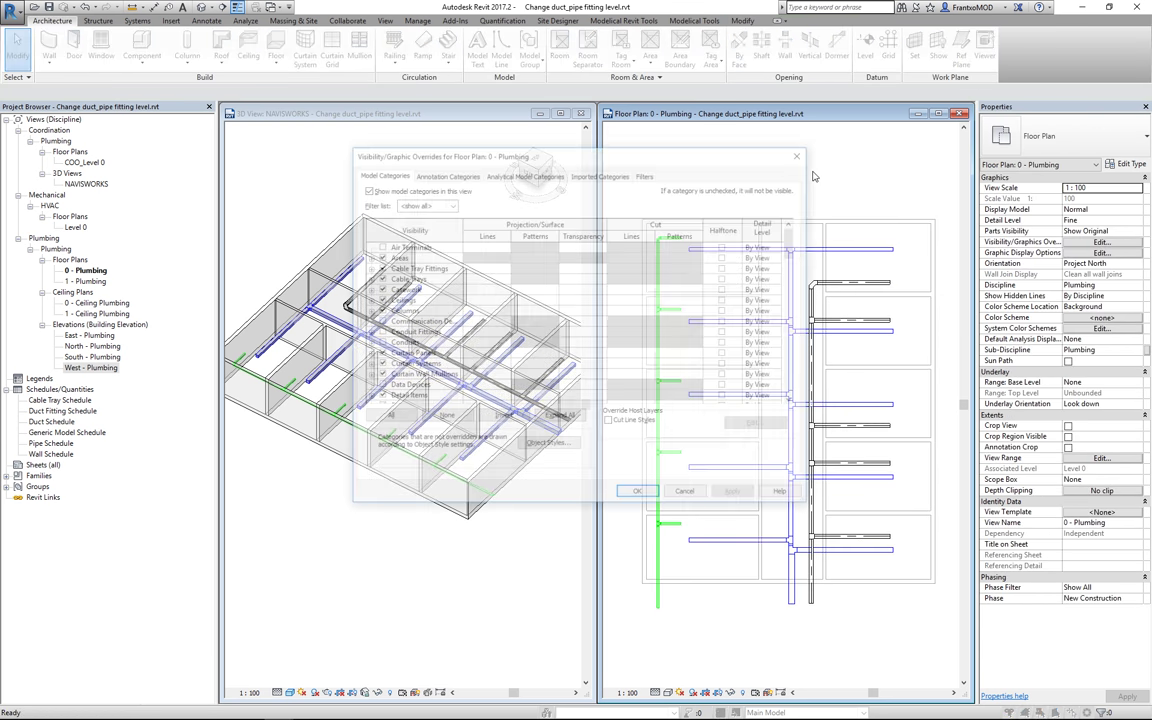
{"action": "left_click", "coordinate": [647, 174]}
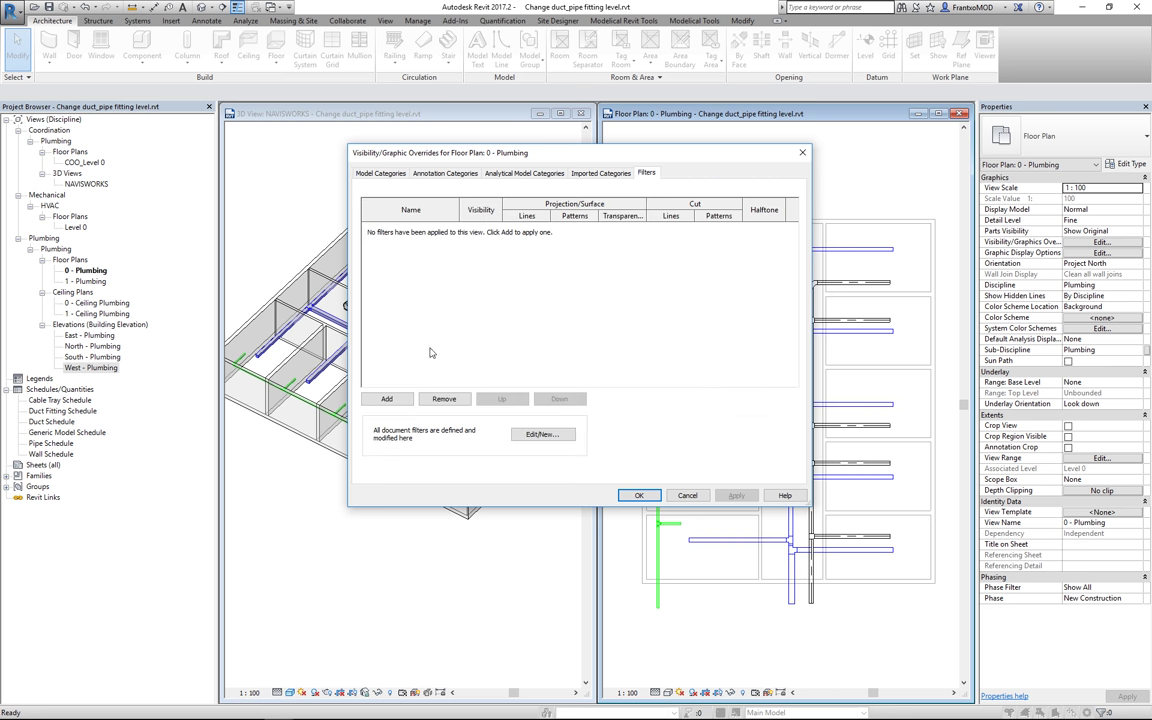
{"action": "left_click", "coordinate": [552, 438]}
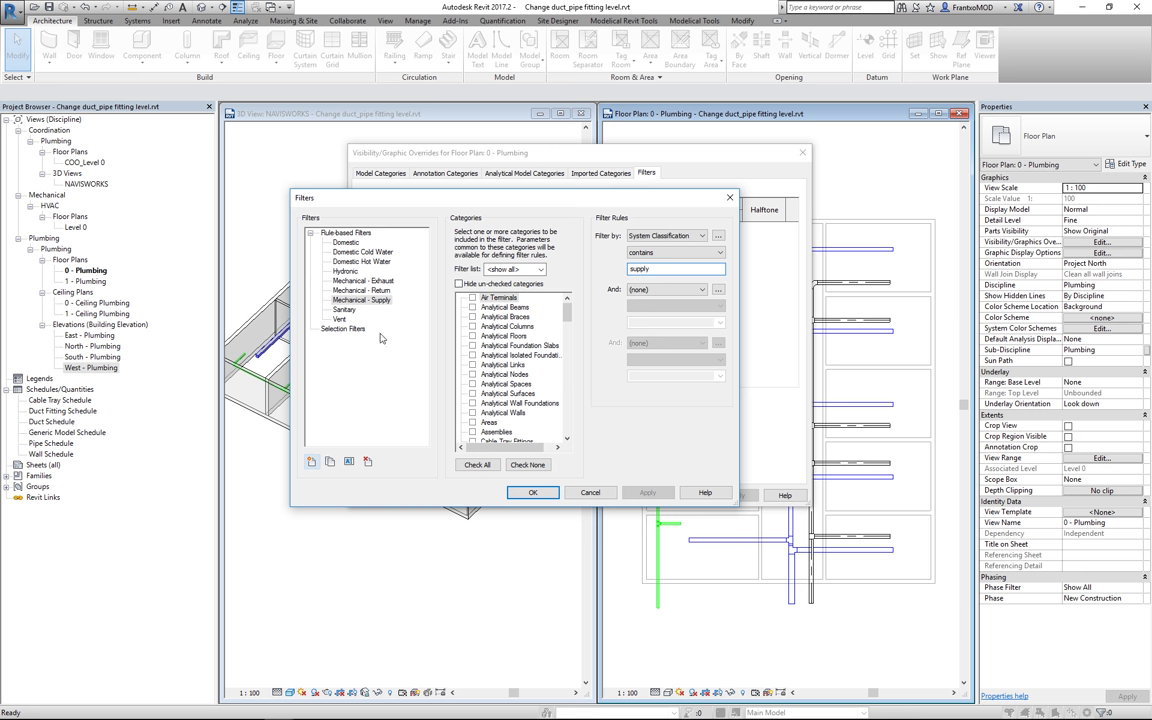
{"action": "left_click", "coordinate": [311, 461]}
{"action": "left_click", "coordinate": [524, 388]}
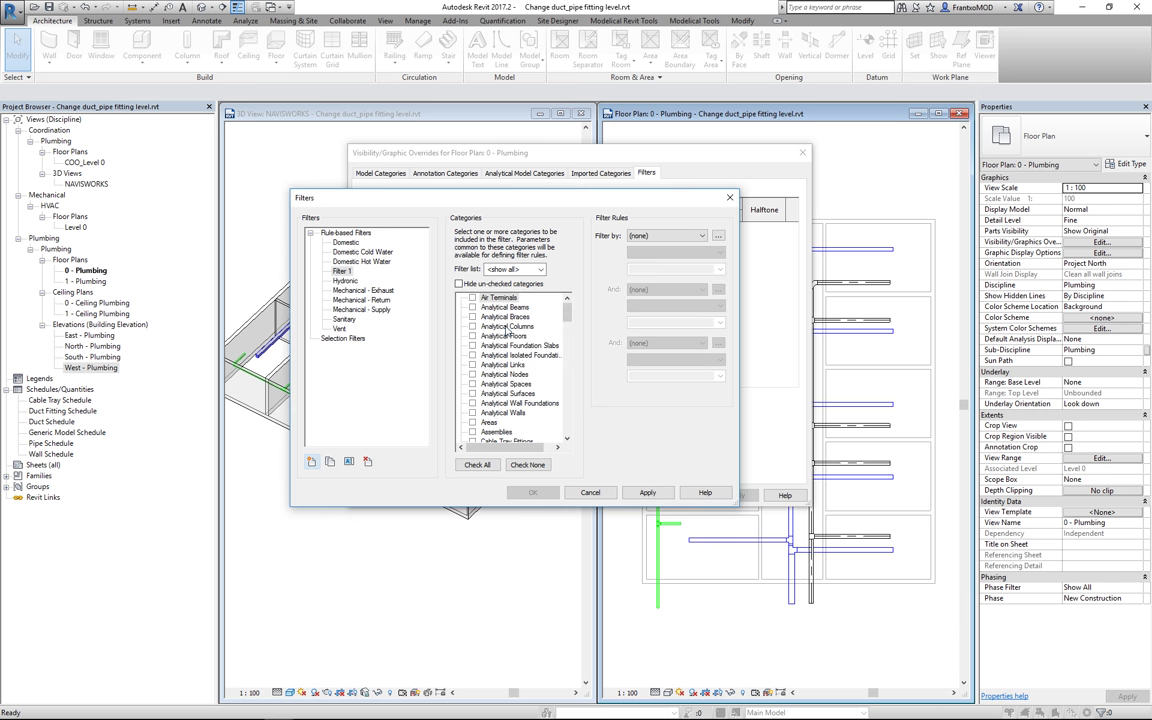
Add Duct Fittings to Filter 1's categories, then cancel the filter editor and close the overrides dialog.
{"action": "left_click", "coordinate": [509, 329]}
{"action": "scroll", "coordinate": [508, 331], "scroll_direction": "down", "scroll_amount": 5}
{"action": "left_click", "coordinate": [497, 400]}
{"action": "scroll", "coordinate": [489, 386], "scroll_direction": "down", "scroll_amount": 1}
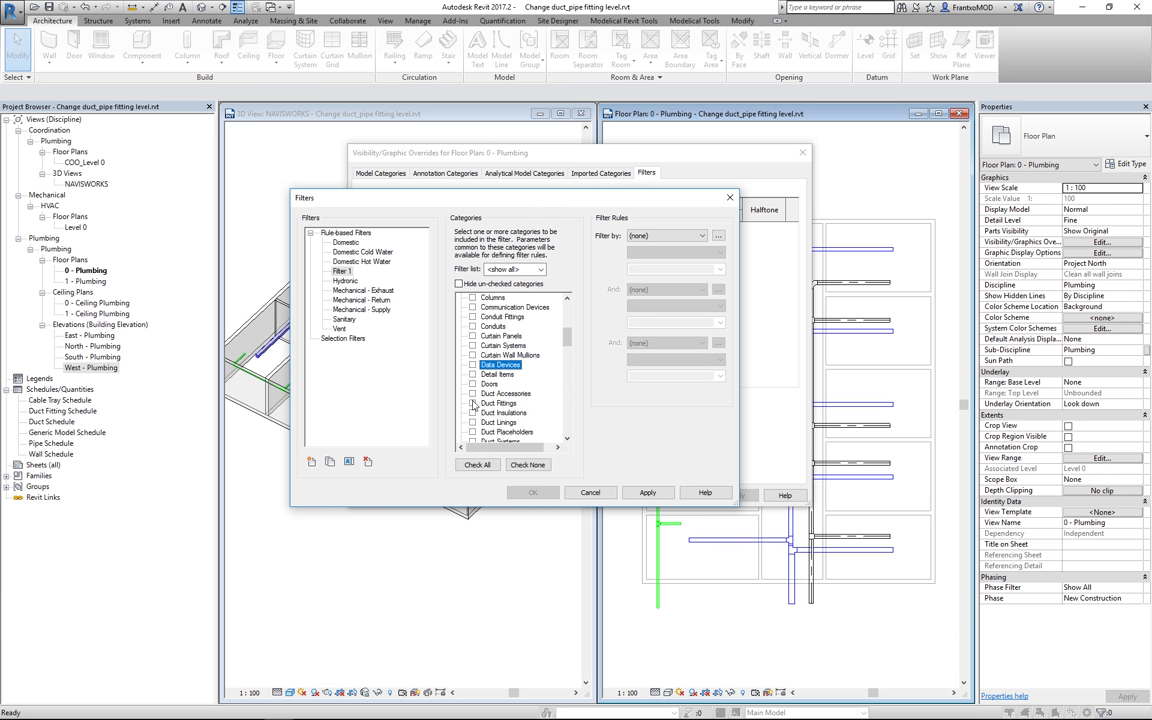
{"action": "left_click", "coordinate": [473, 403]}
{"action": "left_click", "coordinate": [686, 234]}
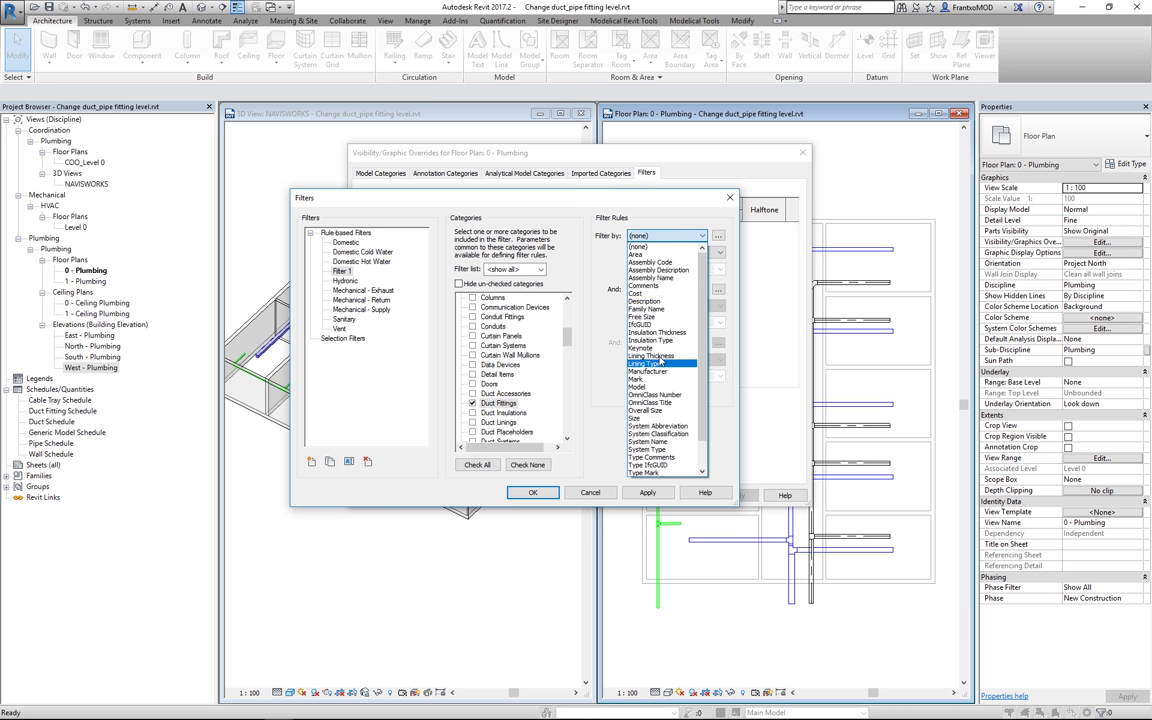
{"action": "left_click", "coordinate": [601, 224]}
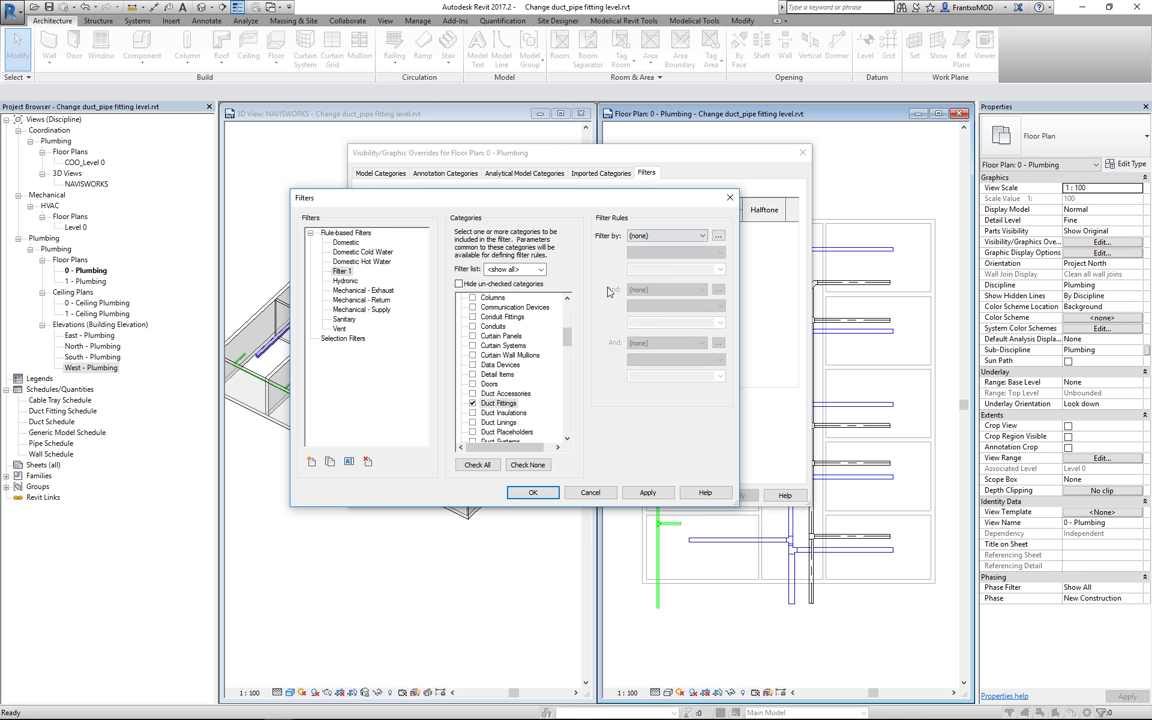
{"action": "left_click", "coordinate": [596, 492]}
{"action": "left_click", "coordinate": [687, 496]}
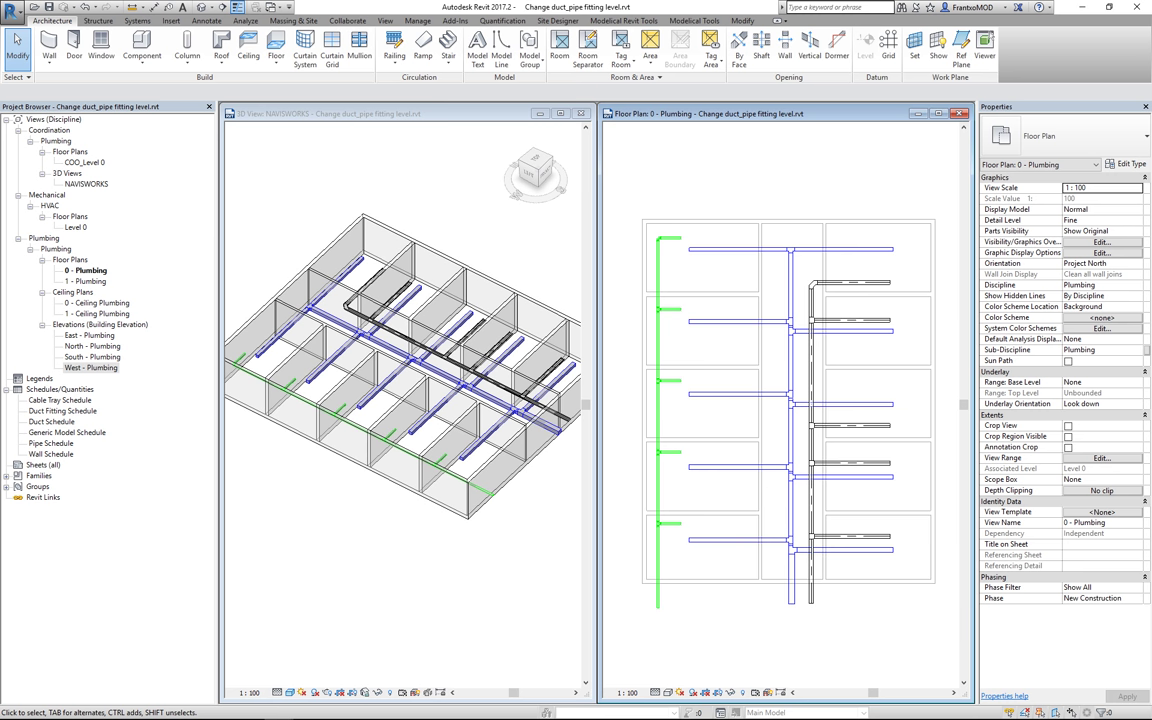
Activate and pan the 3D view and floor plan, and move the Dynamo start window to the top.
{"action": "left_click", "coordinate": [385, 233]}
{"action": "middle_click_drag", "start_coordinate": [447, 227], "coordinate": [440, 395]}
{"action": "scroll", "coordinate": [736, 160], "scroll_direction": "down", "scroll_amount": 2}
{"action": "middle_click_drag", "start_coordinate": [809, 230], "coordinate": [809, 392]}
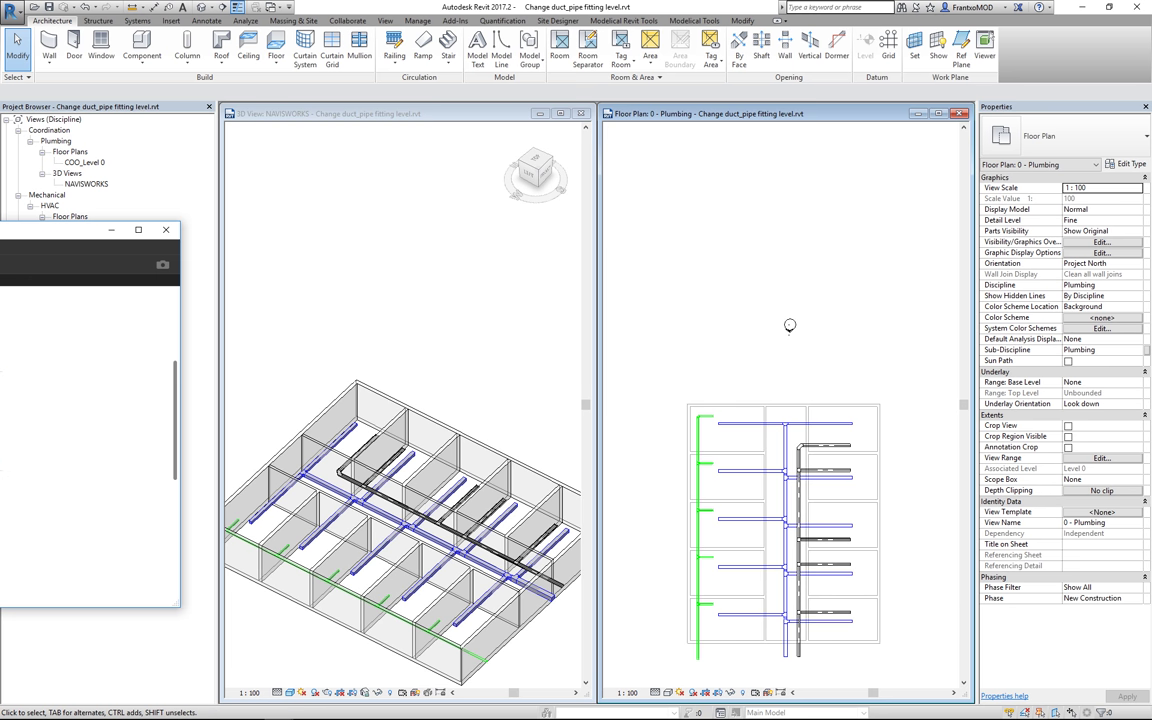
{"action": "left_click_drag", "start_coordinate": [586, 121], "coordinate": [546, 35]}
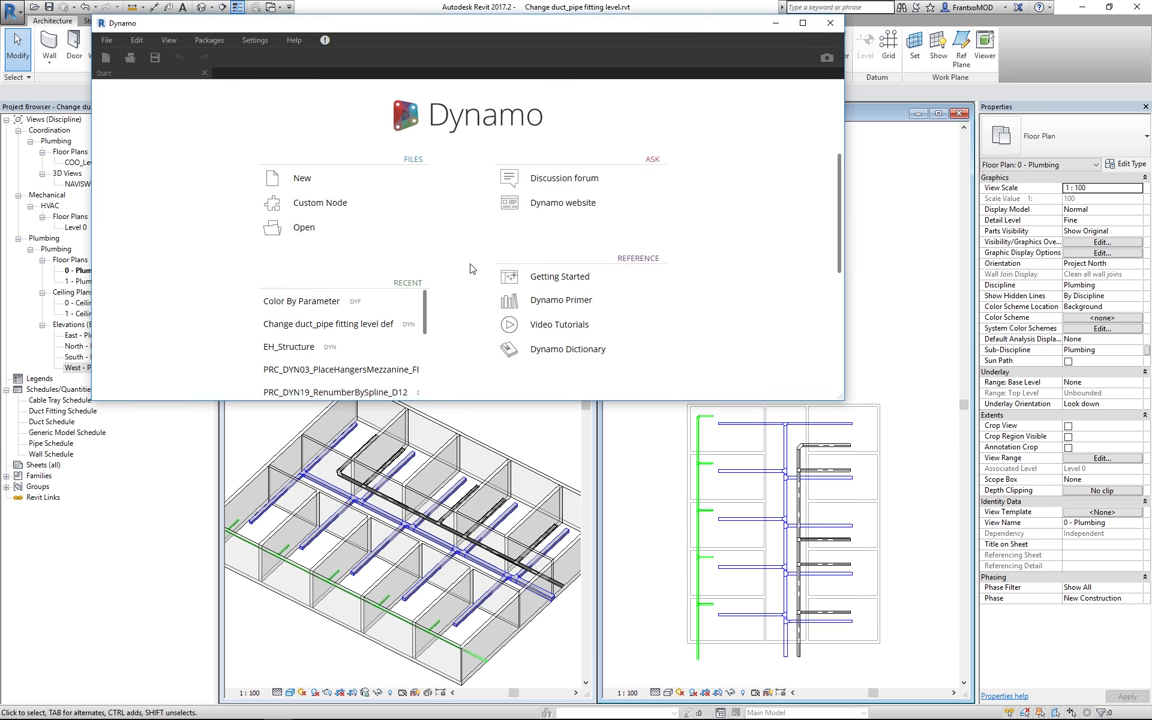
Start a new graph and place a Categories node set to Duct Fittings.
{"action": "left_click", "coordinate": [302, 178]}
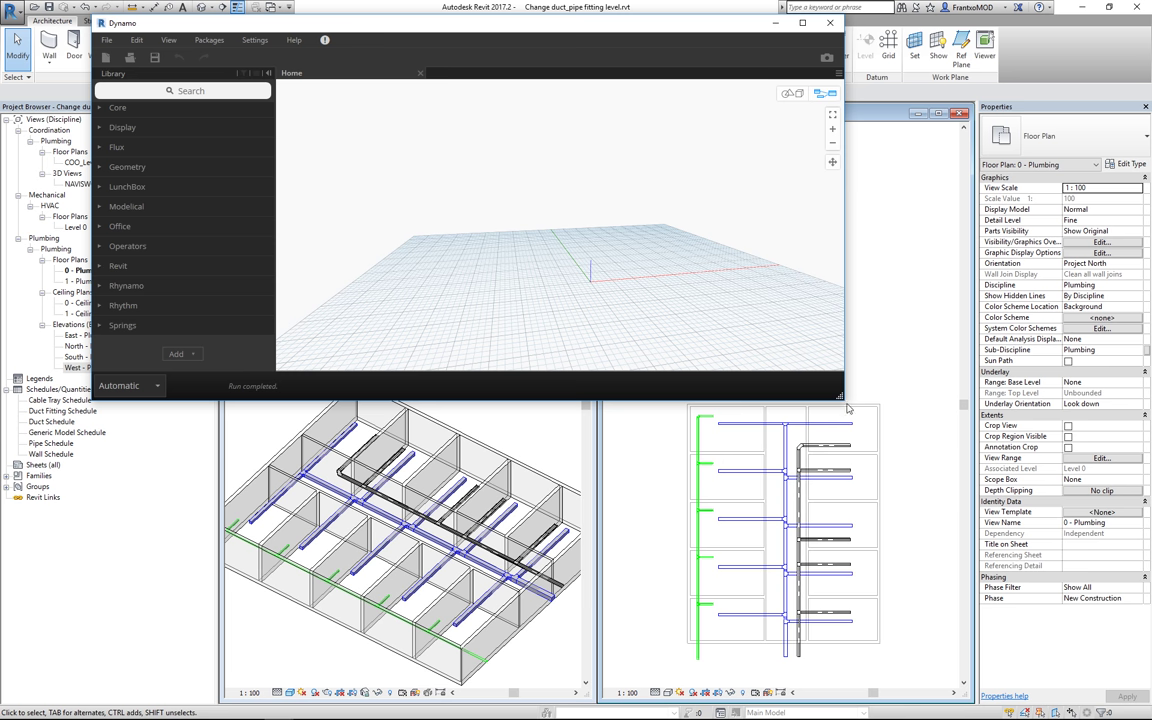
{"action": "left_click_drag", "start_coordinate": [847, 408], "coordinate": [1083, 410]}
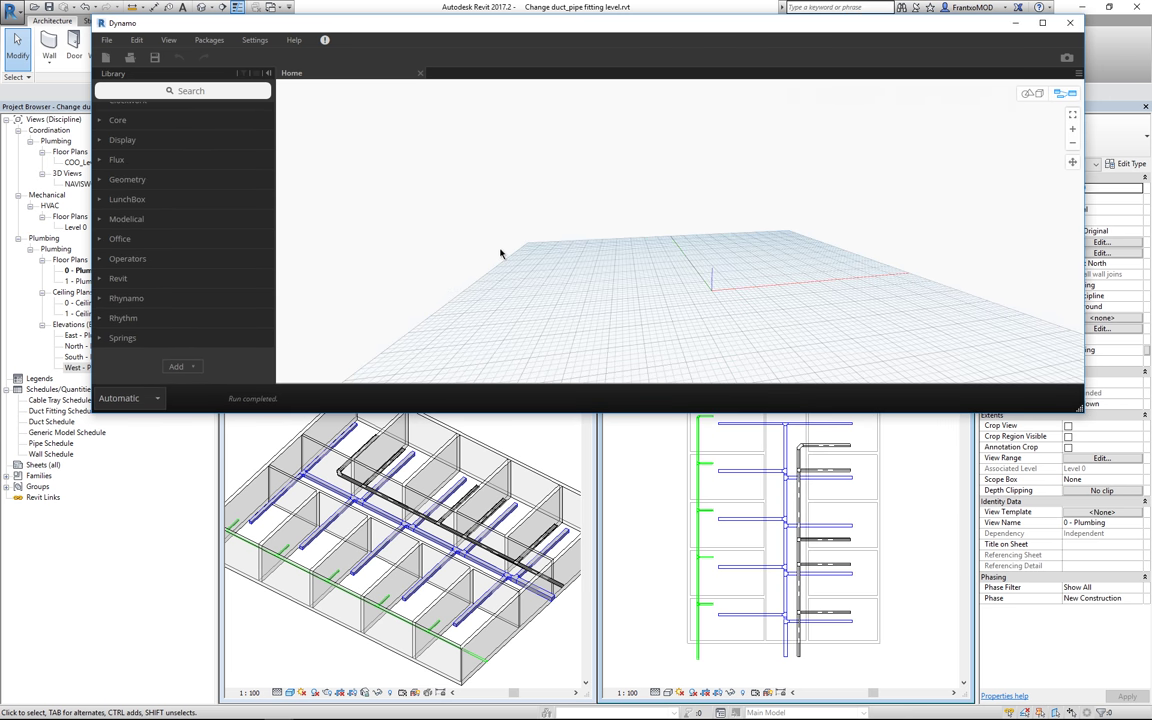
{"action": "right_click", "coordinate": [464, 180]}
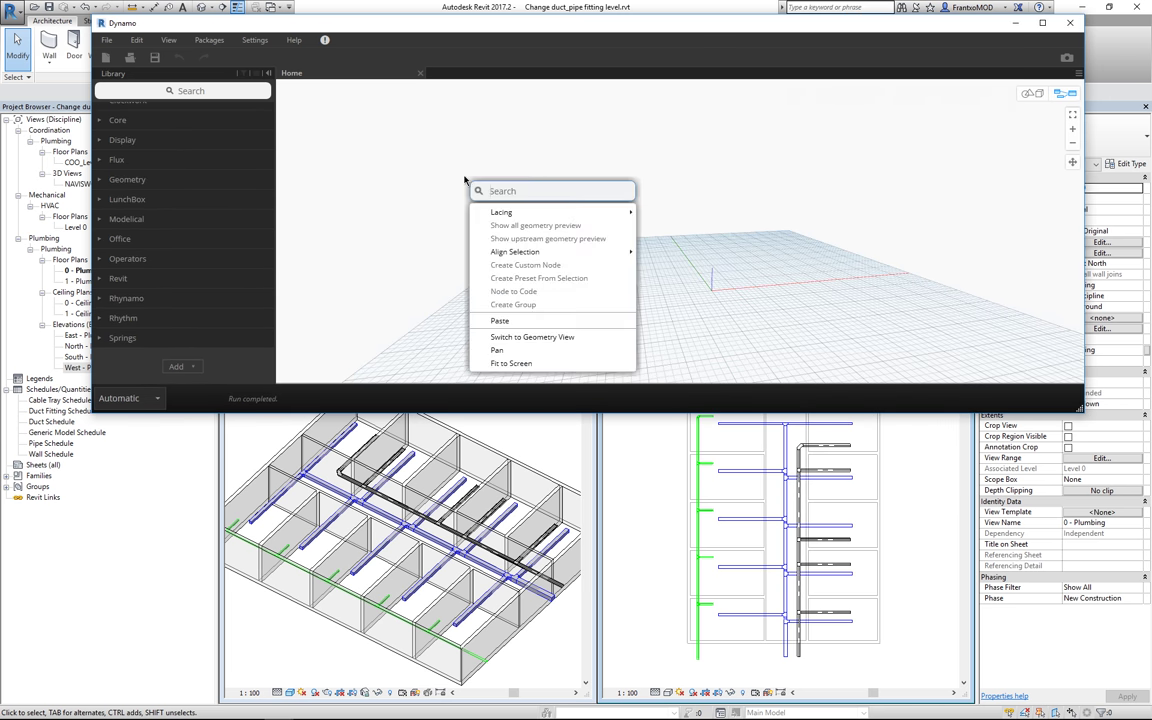
{"action": "type", "text": "categ"}
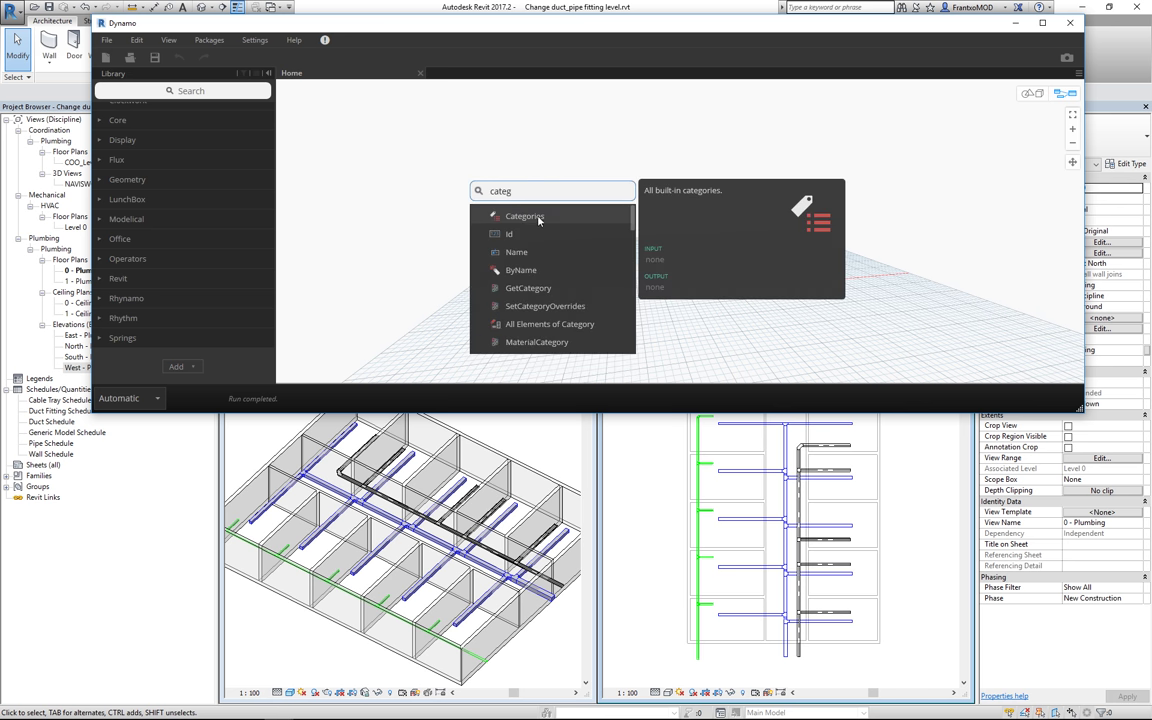
{"action": "left_click", "coordinate": [540, 217]}
{"action": "left_click_drag", "start_coordinate": [573, 222], "coordinate": [465, 173]}
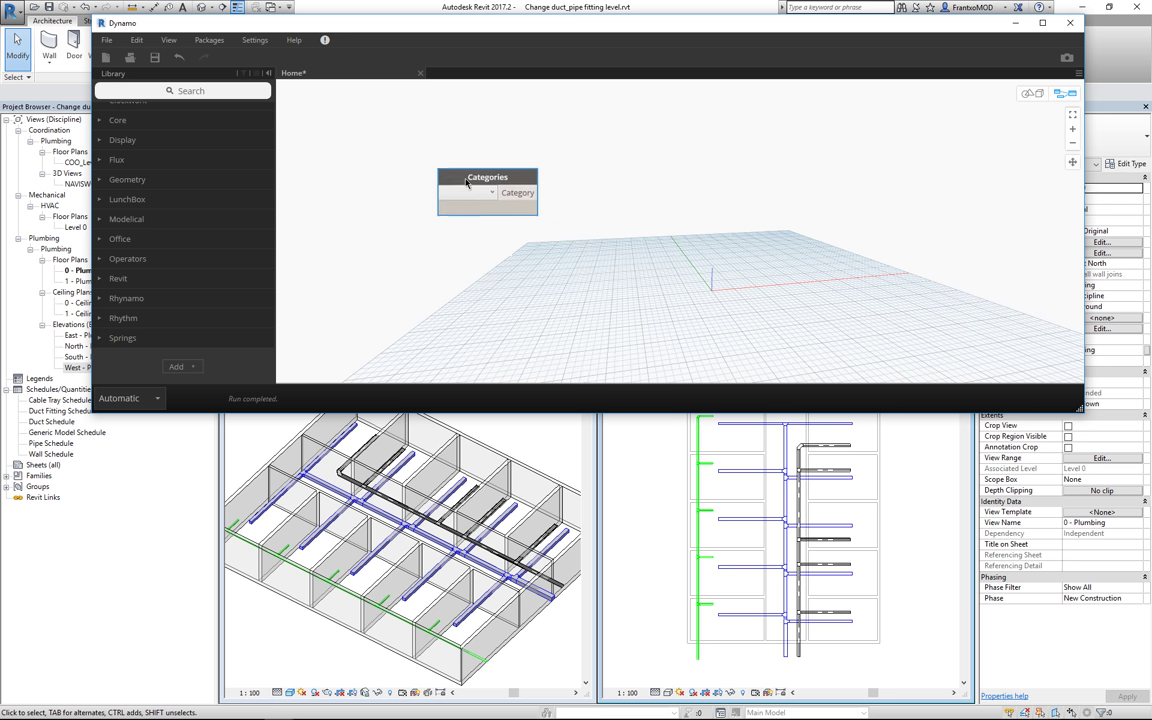
{"action": "left_click", "coordinate": [471, 191]}
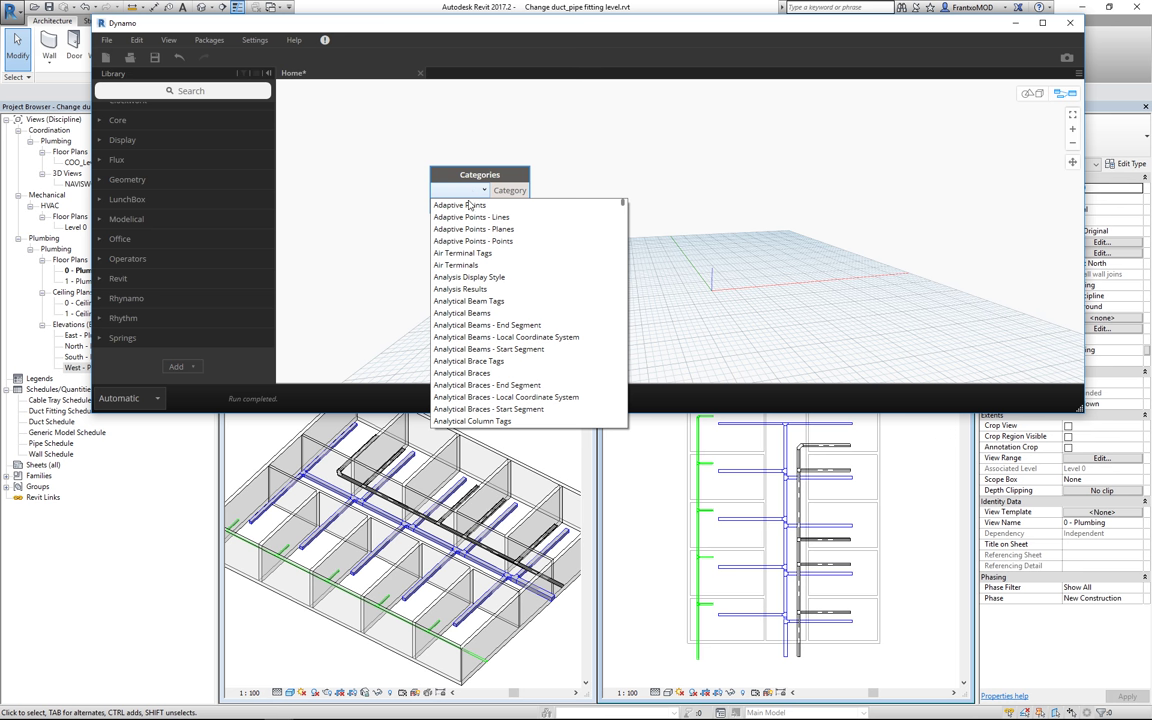
{"action": "scroll", "coordinate": [468, 236], "scroll_direction": "down", "scroll_amount": 10}
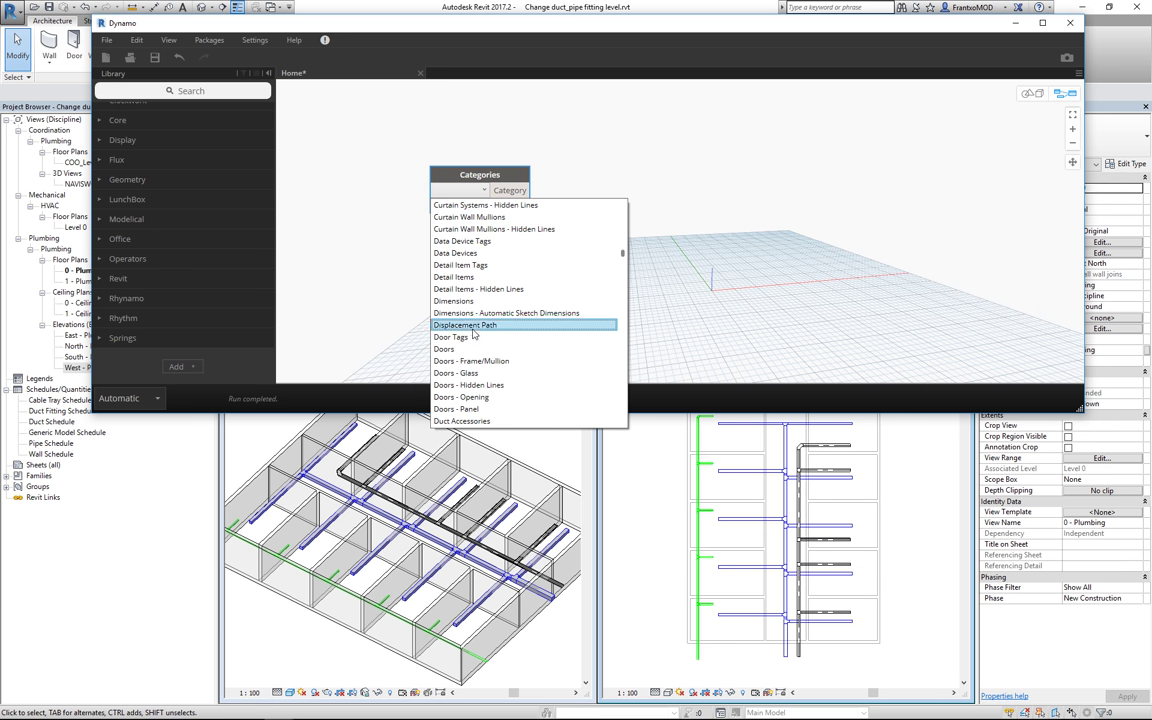
{"action": "scroll", "coordinate": [486, 380], "scroll_direction": "down", "scroll_amount": 1}
{"action": "scroll", "coordinate": [484, 389], "scroll_direction": "down", "scroll_amount": 1}
{"action": "scroll", "coordinate": [484, 384], "scroll_direction": "down", "scroll_amount": 1}
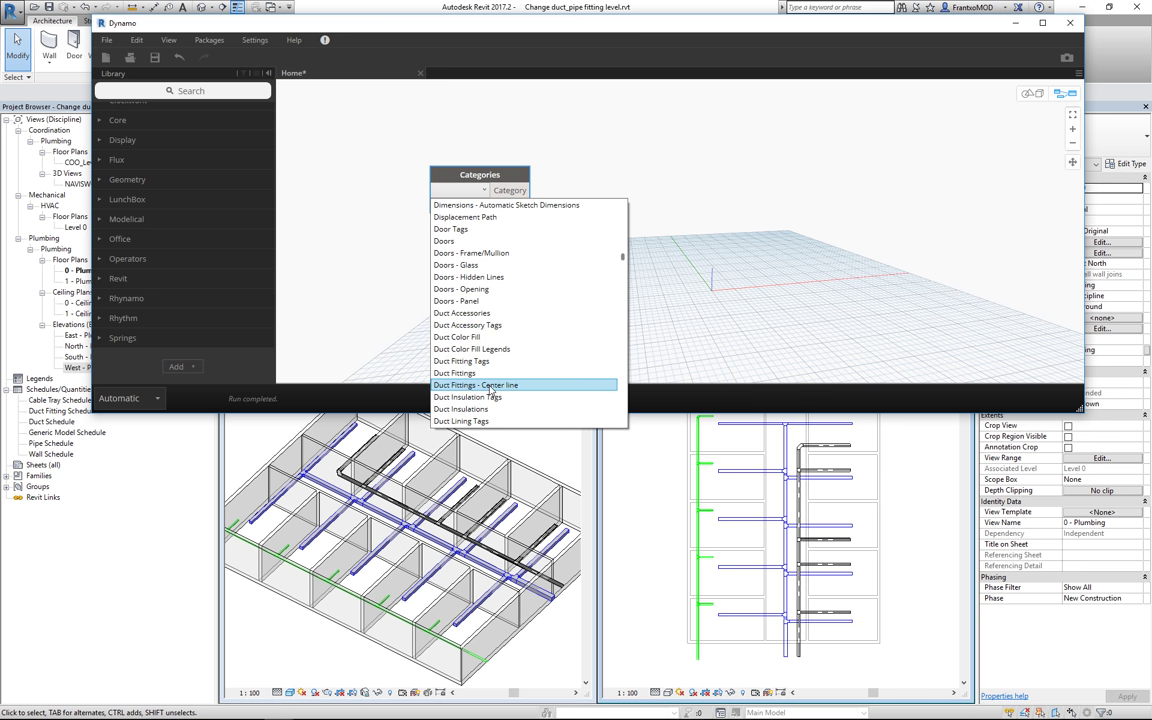
{"action": "left_click", "coordinate": [483, 374]}
Duplicate the Categories node below and set the copy to Pipe Fittings.
{"action": "key", "text": "ctrl+c"}
{"action": "key", "text": "ctrl+v"}
{"action": "left_click_drag", "start_coordinate": [552, 182], "coordinate": [450, 227]}
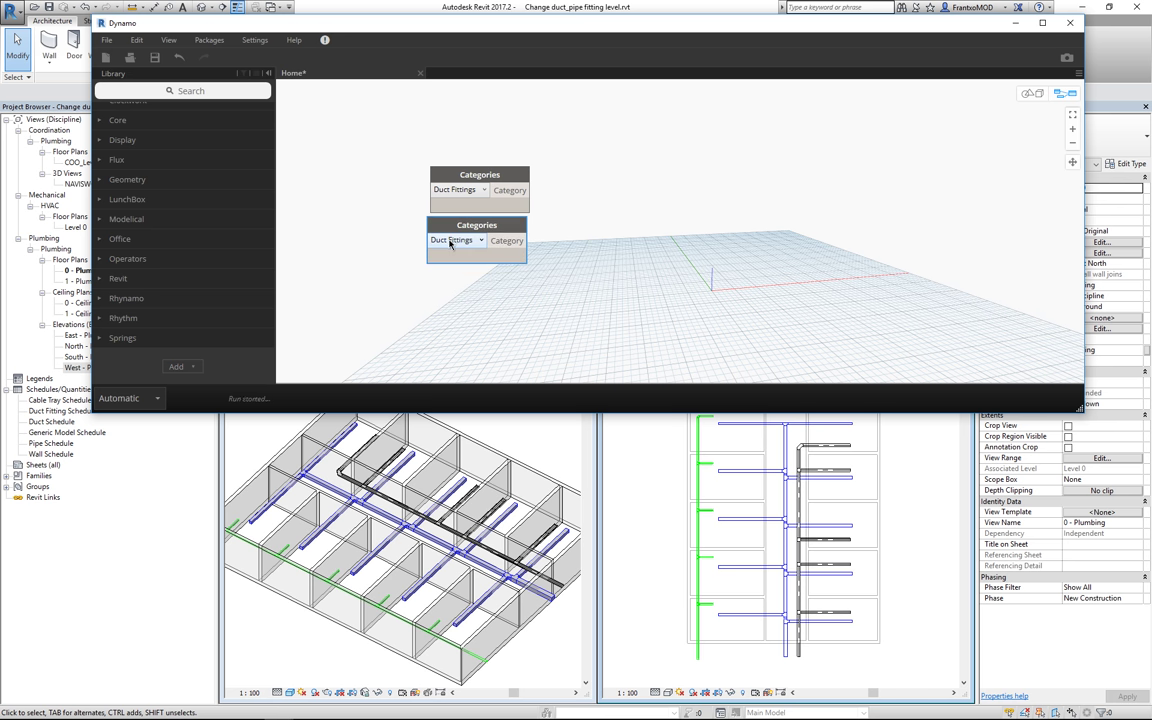
{"action": "left_click", "coordinate": [450, 243]}
{"action": "scroll", "coordinate": [462, 280], "scroll_direction": "down", "scroll_amount": 5}
{"action": "scroll", "coordinate": [464, 284], "scroll_direction": "down", "scroll_amount": 3}
{"action": "scroll", "coordinate": [464, 284], "scroll_direction": "down", "scroll_amount": 2}
{"action": "scroll", "coordinate": [464, 290], "scroll_direction": "down", "scroll_amount": 2}
{"action": "left_click", "coordinate": [465, 427]}
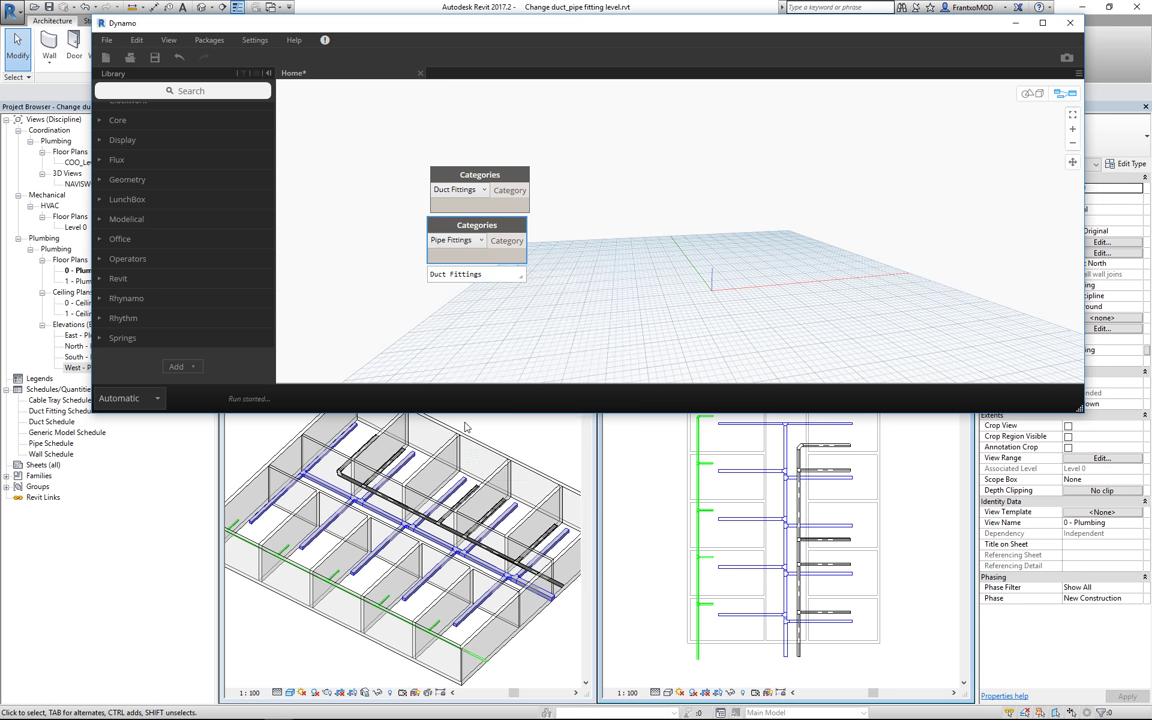
{"action": "left_click_drag", "start_coordinate": [479, 229], "coordinate": [464, 274]}
Paste a third Categories node and set it to Cable Tray Fittings.
{"action": "key", "text": "ctrl+c"}
{"action": "key", "text": "ctrl+v"}
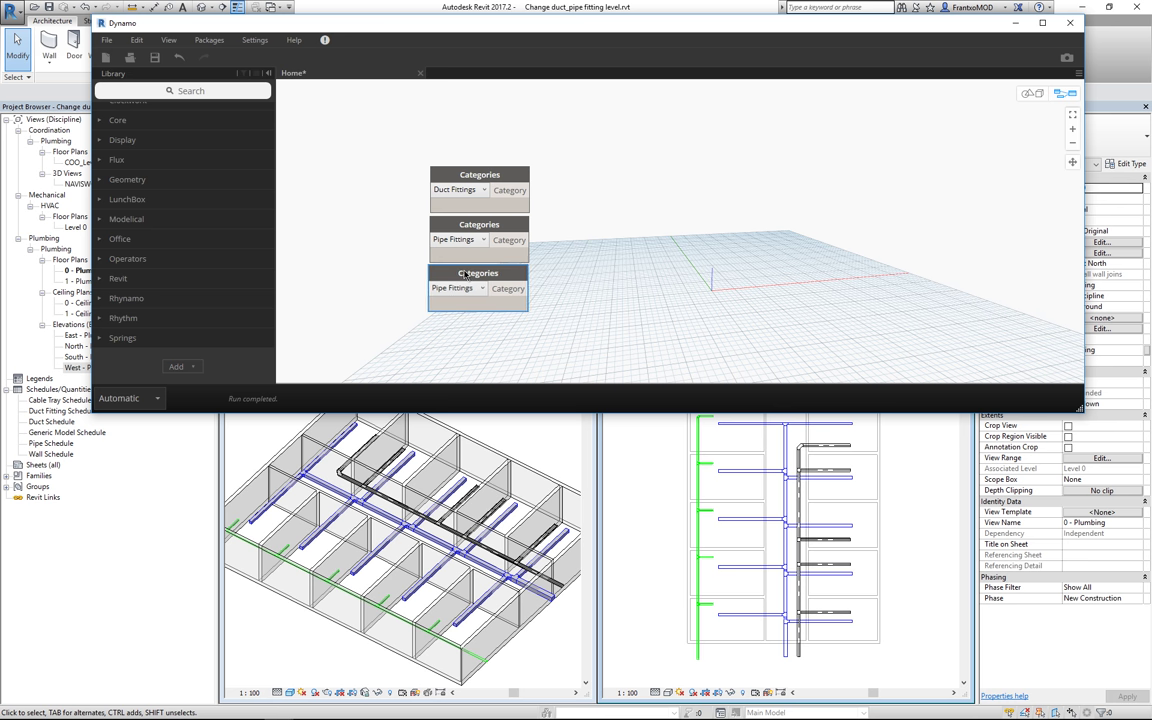
{"action": "mouse_move", "coordinate": [478, 292]}
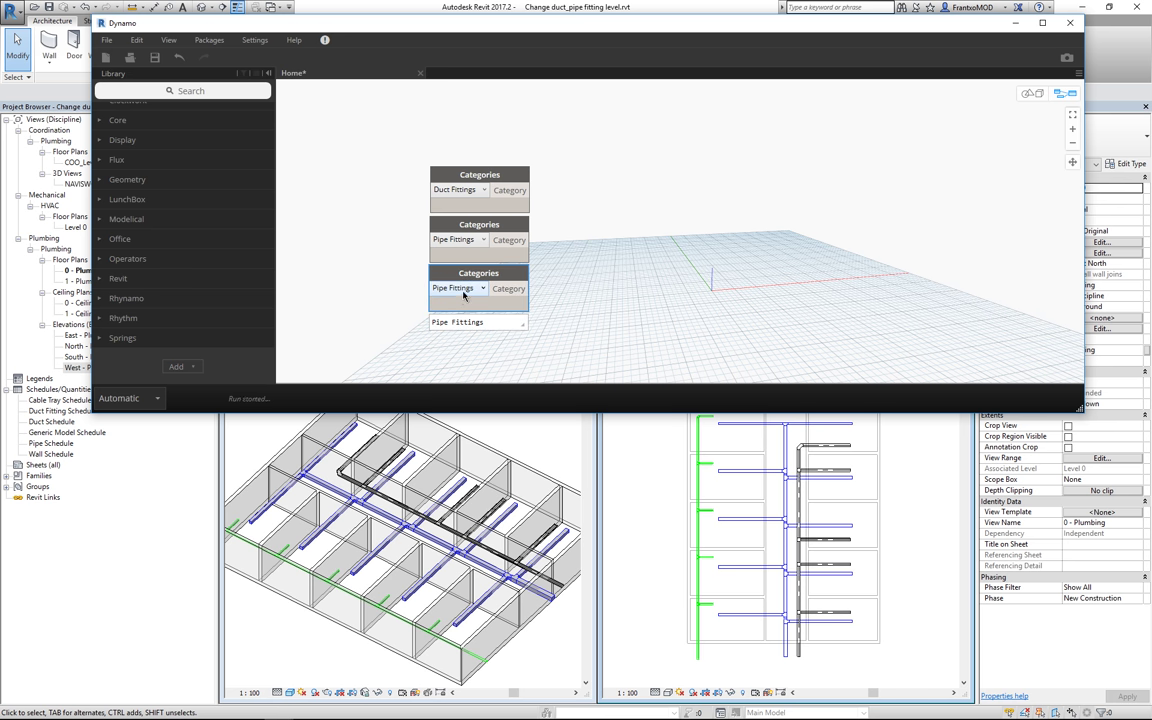
{"action": "left_click", "coordinate": [463, 294]}
{"action": "key", "text": "c"}
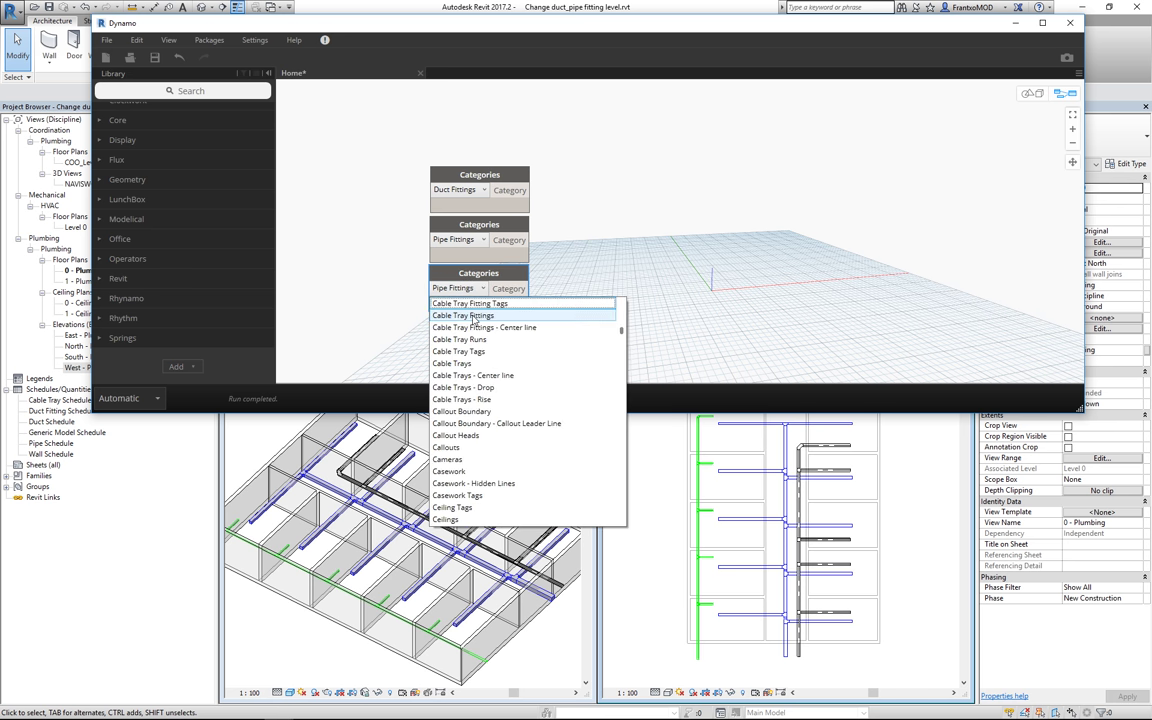
{"action": "left_click", "coordinate": [474, 316]}
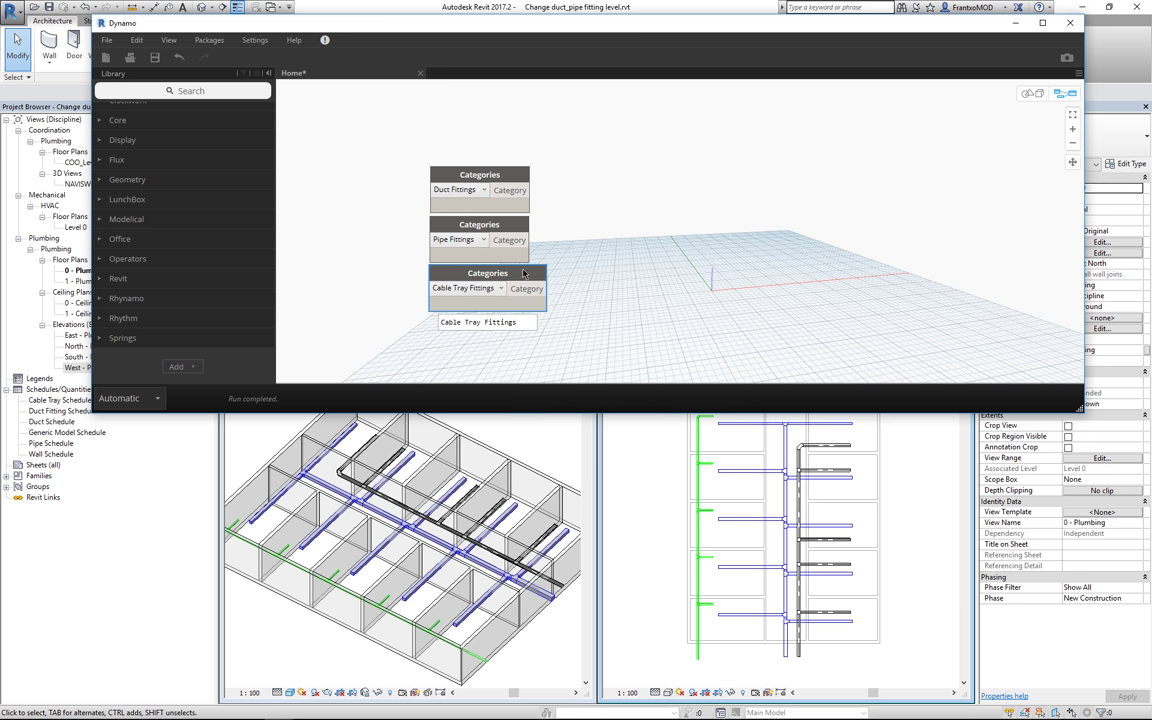
{"action": "left_click_drag", "start_coordinate": [524, 273], "coordinate": [503, 272]}
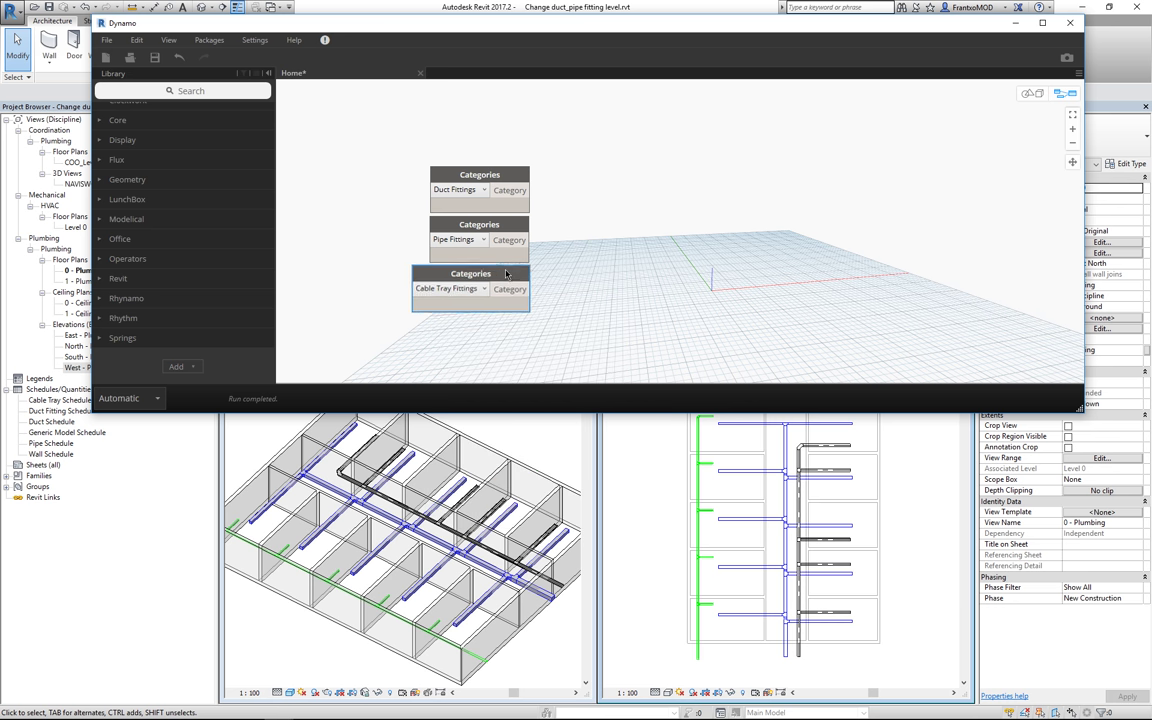
Add a three-input List.Join and wire the Duct, Pipe and Cable Tray Fittings nodes into it.
{"action": "right_click", "coordinate": [604, 208]}
{"action": "type", "text": "join"}
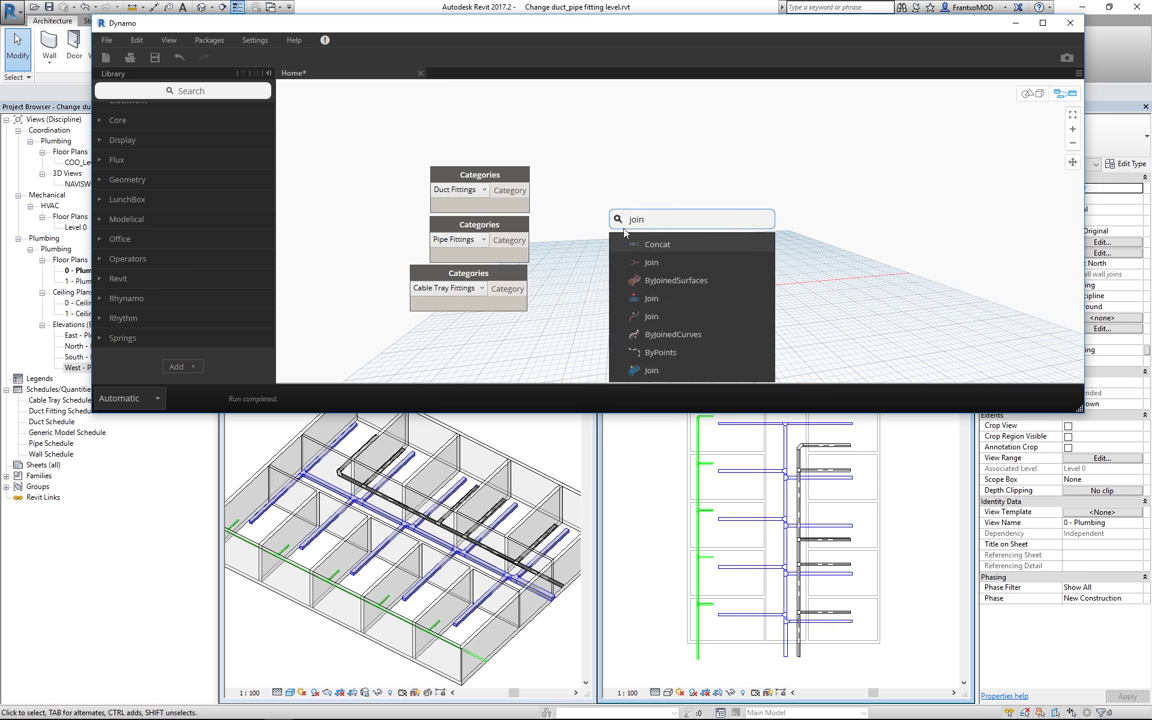
{"action": "left_click", "coordinate": [651, 298]}
{"action": "left_click_drag", "start_coordinate": [676, 302], "coordinate": [611, 199]}
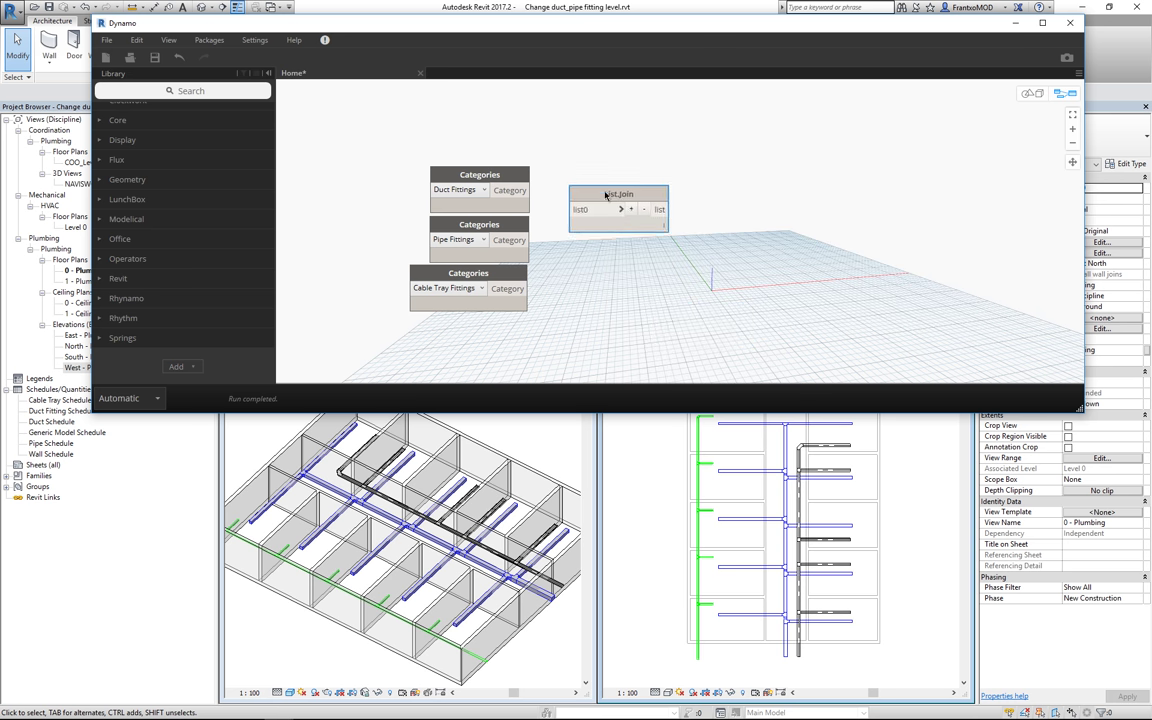
{"action": "left_click", "coordinate": [648, 223]}
{"action": "left_click", "coordinate": [648, 223]}
{"action": "left_click", "coordinate": [527, 190]}
{"action": "left_click", "coordinate": [593, 223]}
{"action": "left_click", "coordinate": [524, 240]}
{"action": "left_click", "coordinate": [594, 239]}
{"action": "left_click", "coordinate": [524, 289]}
{"action": "left_click", "coordinate": [597, 255]}
{"action": "left_click_drag", "start_coordinate": [613, 209], "coordinate": [597, 177]}
Add an All Elements of Category node beside List.Join and review its element list.
{"action": "right_click", "coordinate": [744, 195]}
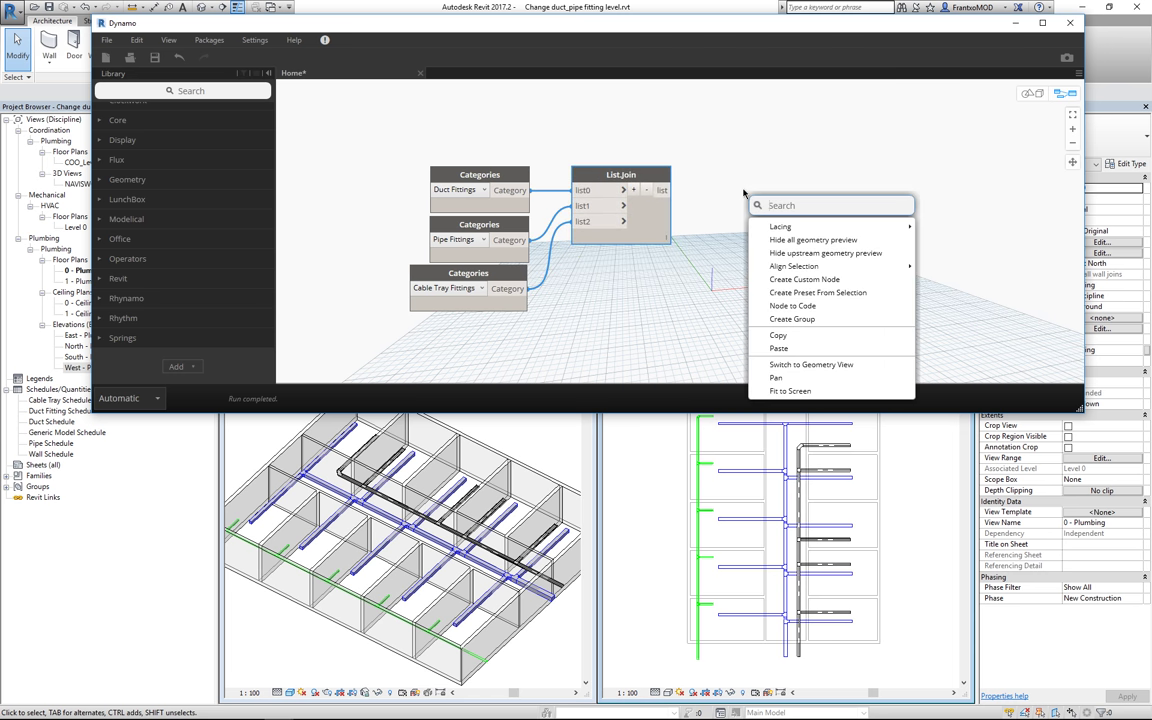
{"action": "type", "text": "catego"}
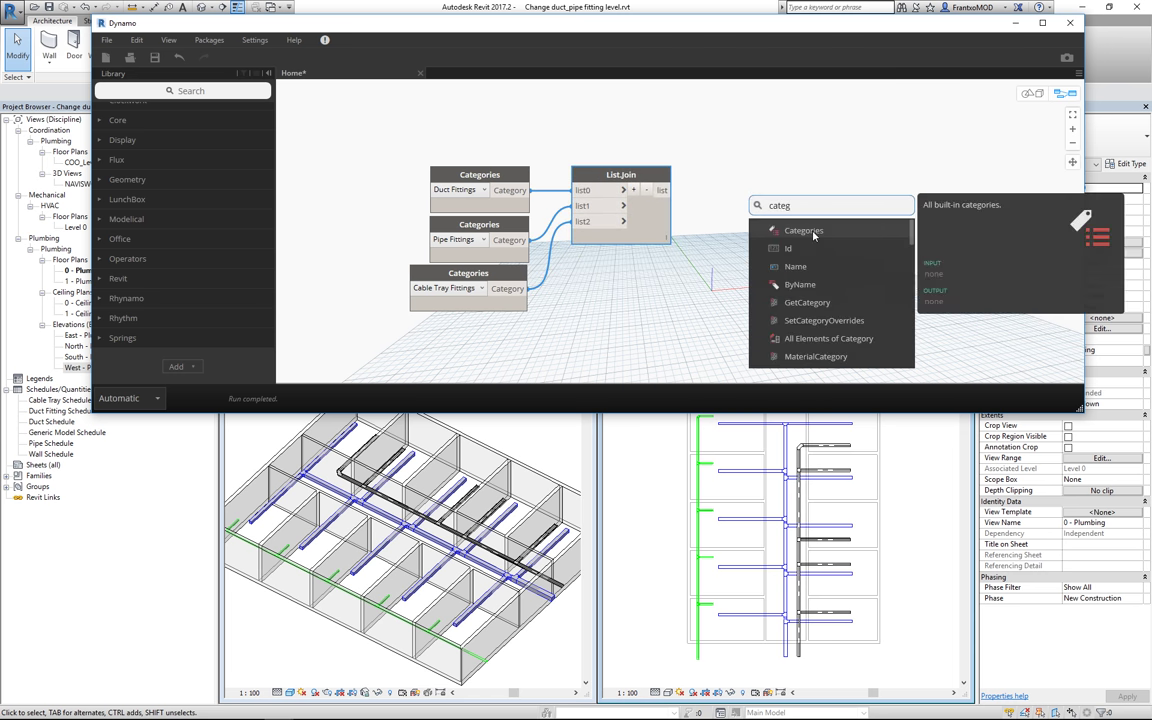
{"action": "left_click", "coordinate": [813, 231]}
{"action": "right_click", "coordinate": [790, 209]}
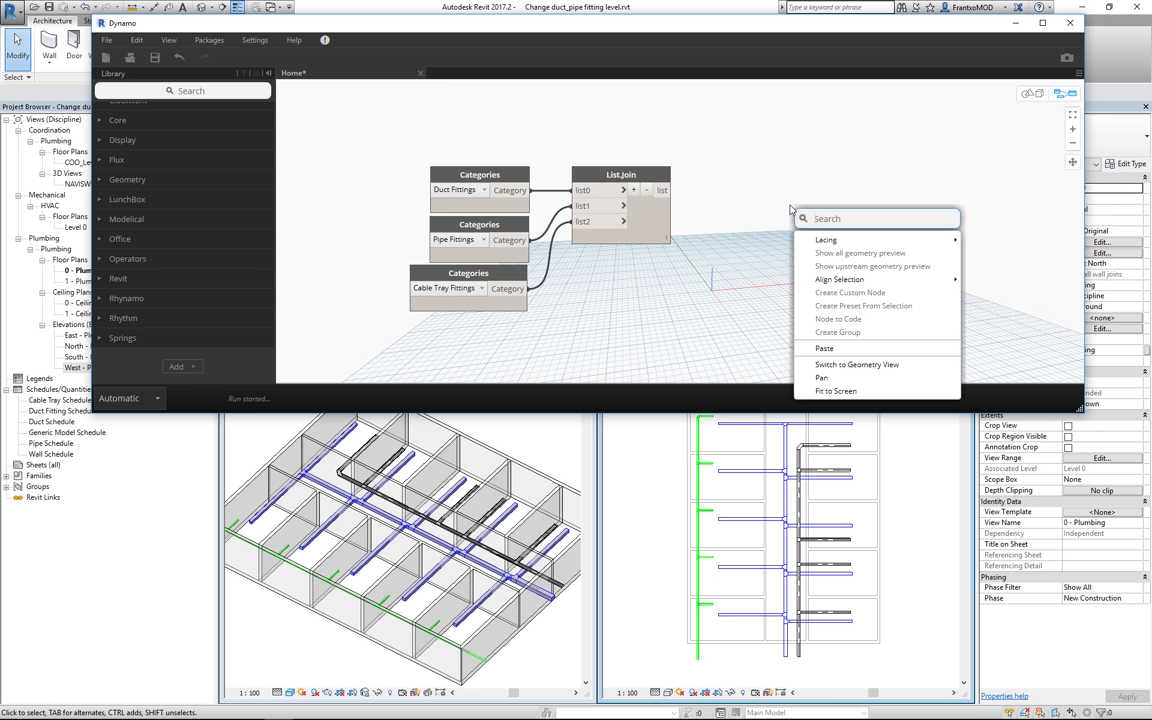
{"action": "type", "text": "categh"}
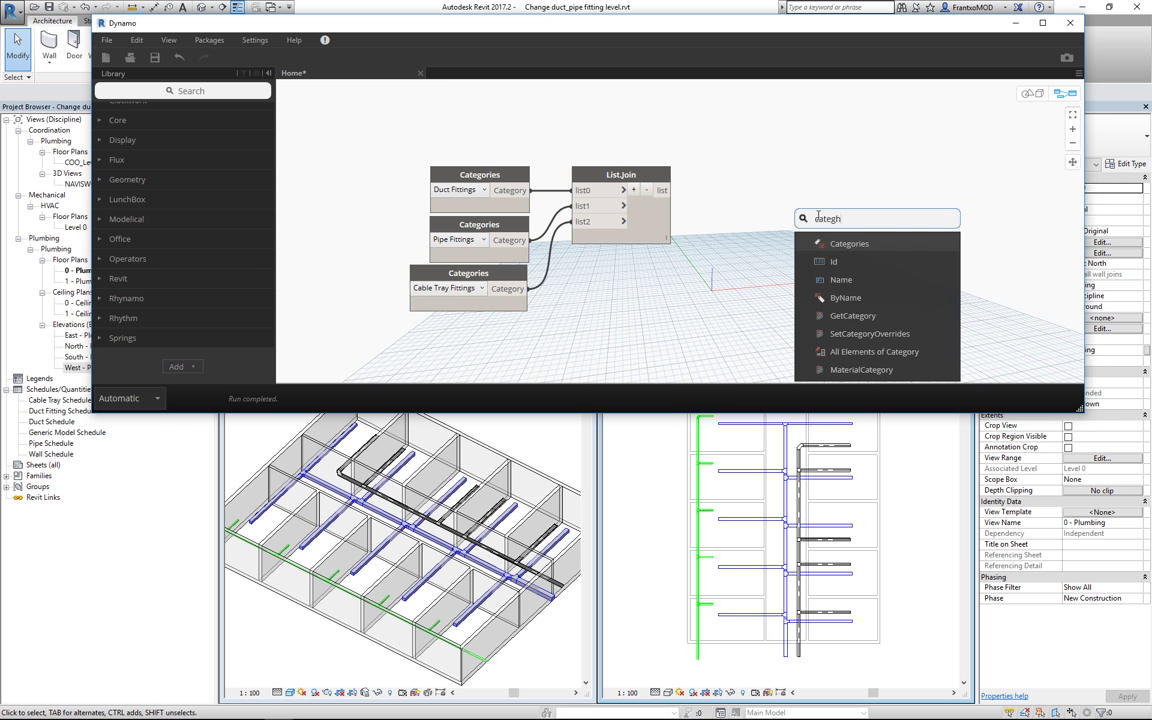
{"action": "left_click", "coordinate": [866, 351]}
{"action": "mouse_move", "coordinate": [878, 362]}
{"action": "left_mouse_down"}
{"action": "mouse_move", "coordinate": [685, 223]}
{"action": "mouse_move", "coordinate": [706, 178]}
{"action": "mouse_move", "coordinate": [702, 191]}
{"action": "left_mouse_up"}
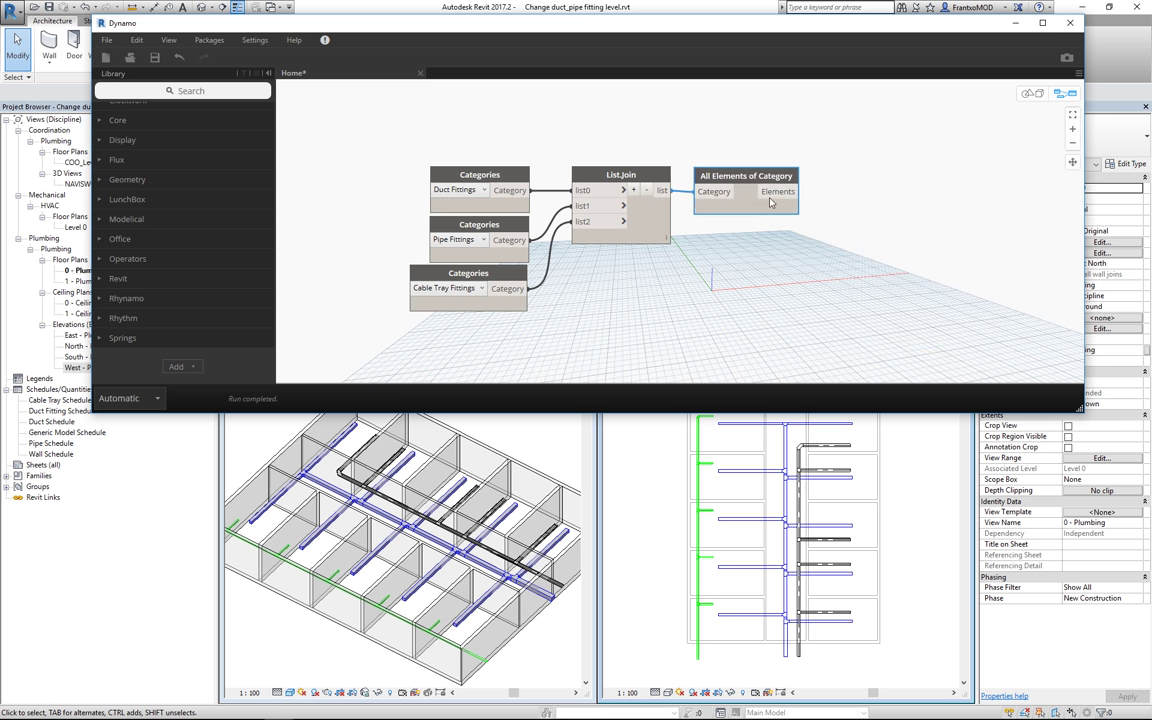
{"action": "scroll", "coordinate": [731, 290], "scroll_direction": "down", "scroll_amount": 2}
{"action": "scroll", "coordinate": [731, 294], "scroll_direction": "down", "scroll_amount": 3}
{"action": "scroll", "coordinate": [731, 290], "scroll_direction": "up", "scroll_amount": 3}
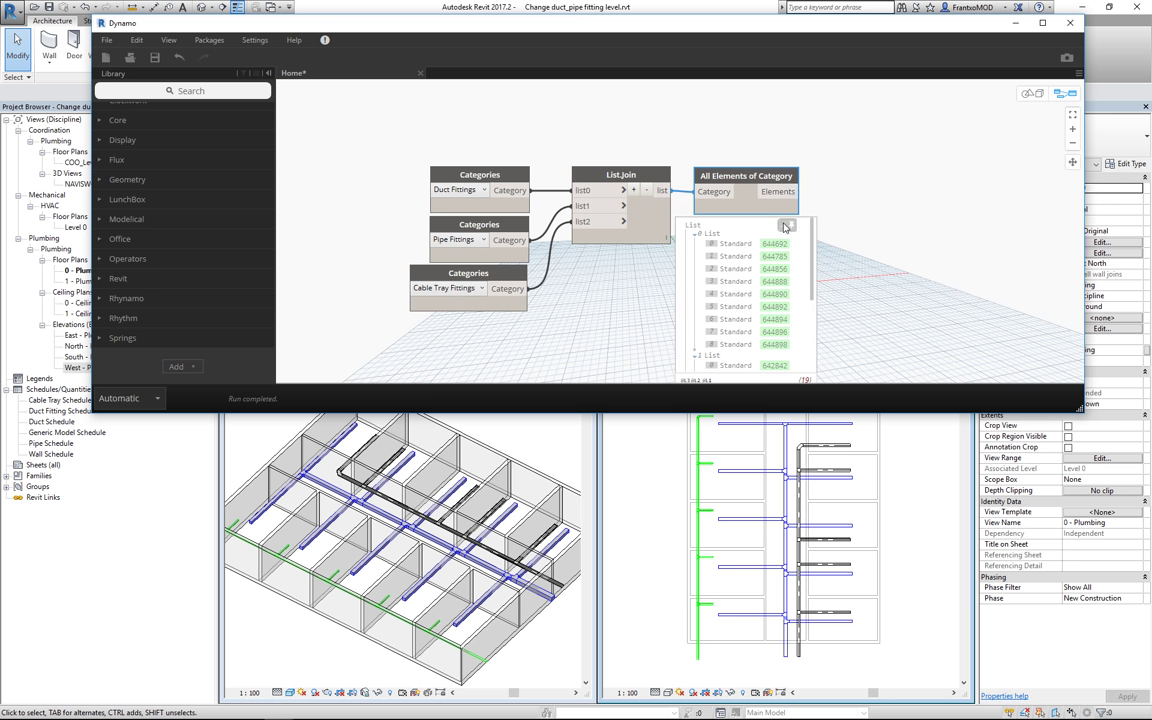
{"action": "left_click", "coordinate": [785, 227]}
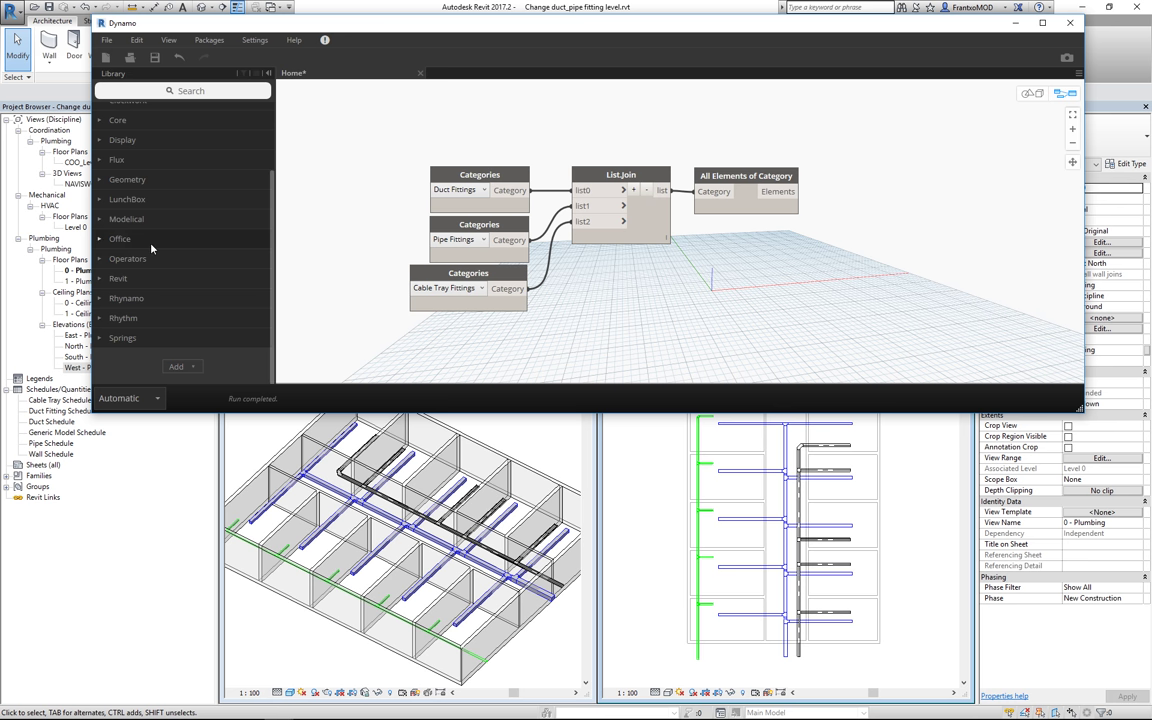
Add Modelical Views' Color By Parameter wired to the collected elements, and set run mode to Manual.
{"action": "left_click", "coordinate": [98, 224]}
{"action": "scroll", "coordinate": [138, 194], "scroll_direction": "up", "scroll_amount": 2}
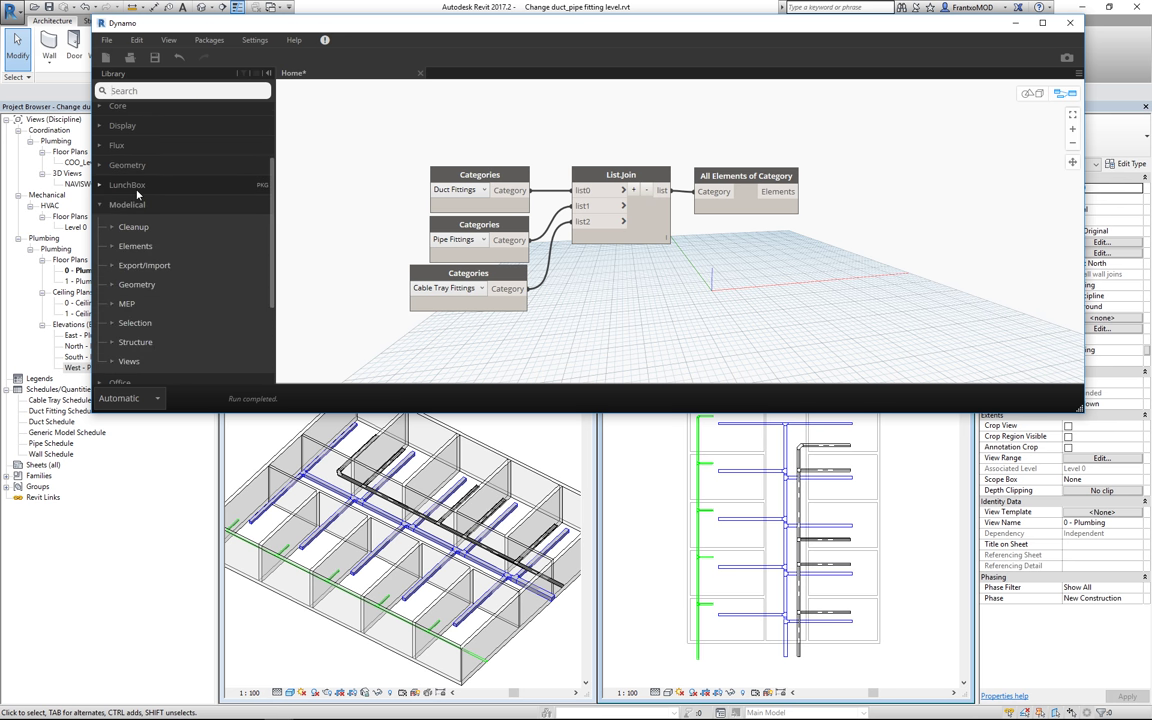
{"action": "left_click", "coordinate": [112, 363]}
{"action": "scroll", "coordinate": [150, 300], "scroll_direction": "down", "scroll_amount": 3}
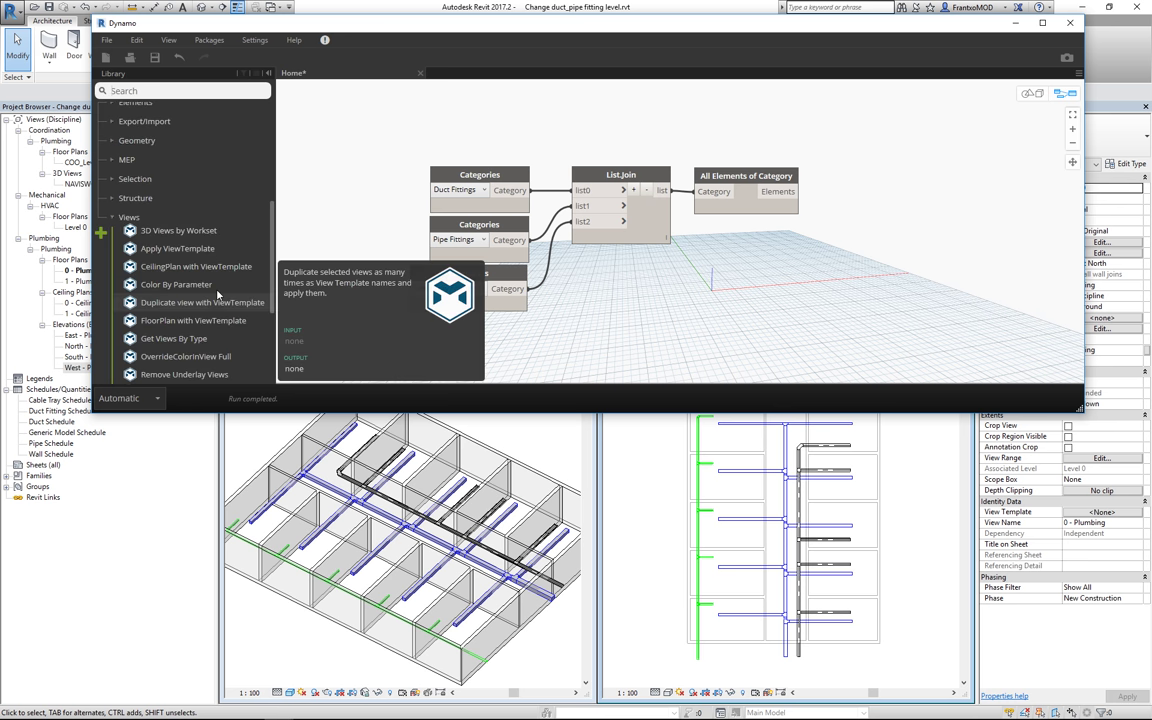
{"action": "left_click", "coordinate": [211, 285]}
{"action": "left_click_drag", "start_coordinate": [807, 211], "coordinate": [979, 176]}
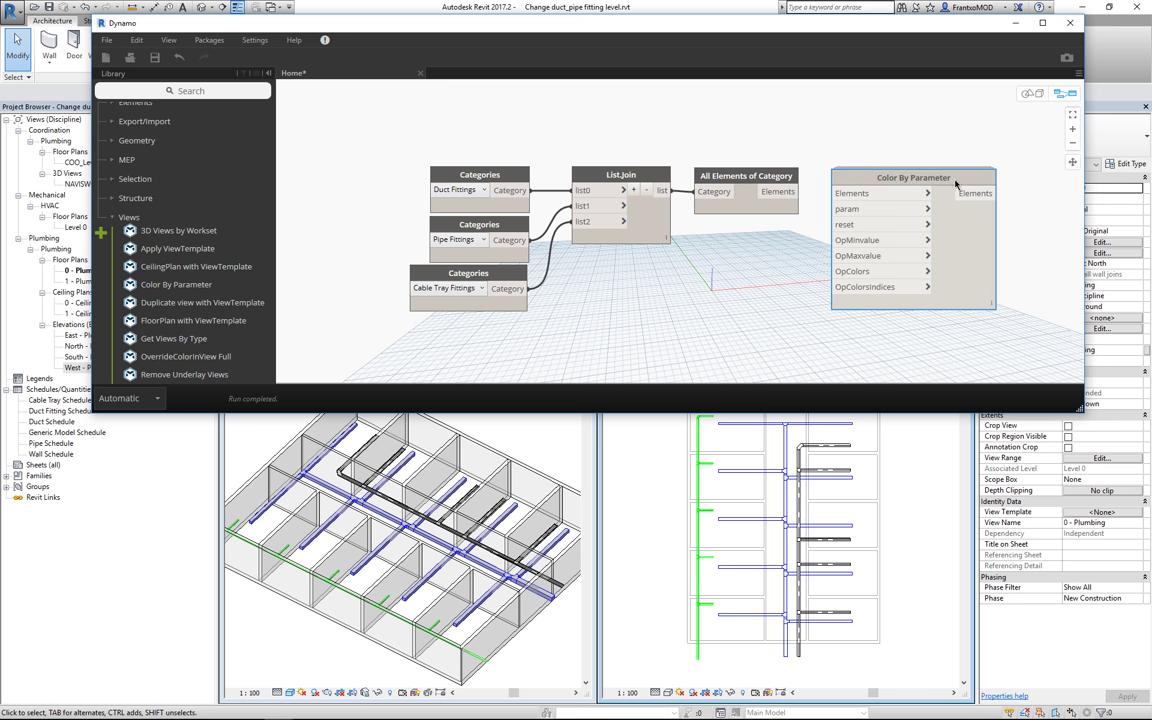
{"action": "left_click_drag", "start_coordinate": [779, 193], "coordinate": [846, 196]}
{"action": "left_click_drag", "start_coordinate": [853, 180], "coordinate": [852, 178]}
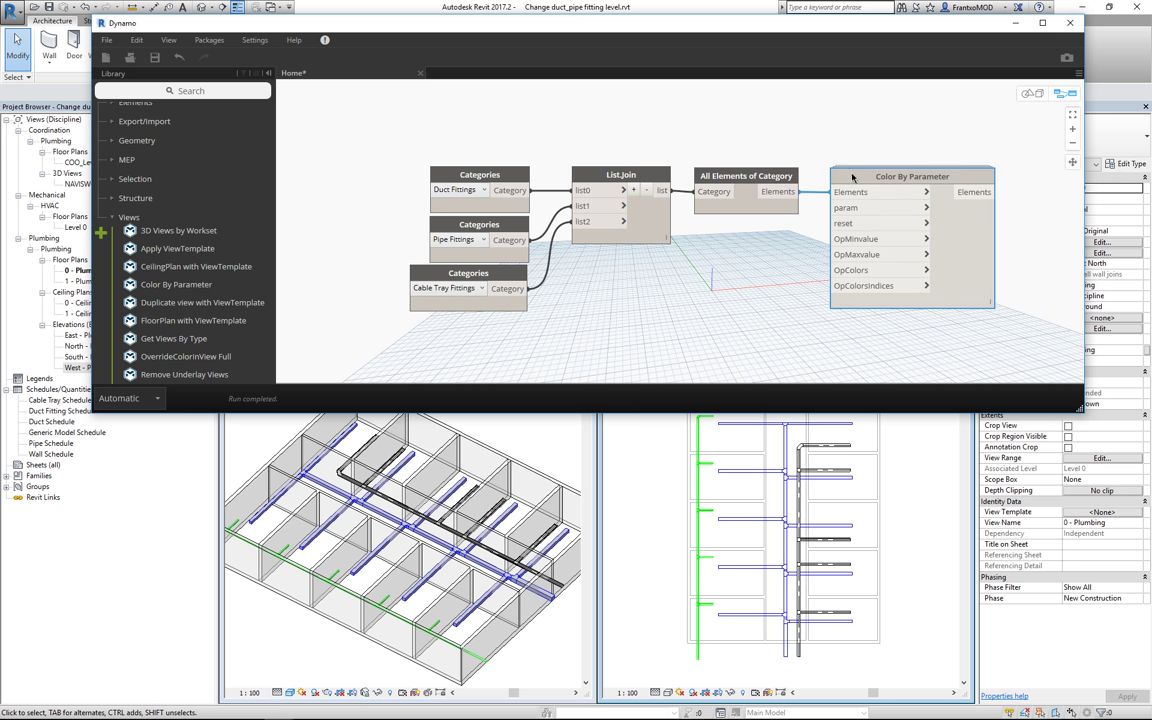
{"action": "left_click", "coordinate": [727, 266]}
{"action": "left_click", "coordinate": [139, 398]}
{"action": "left_click", "coordinate": [132, 418]}
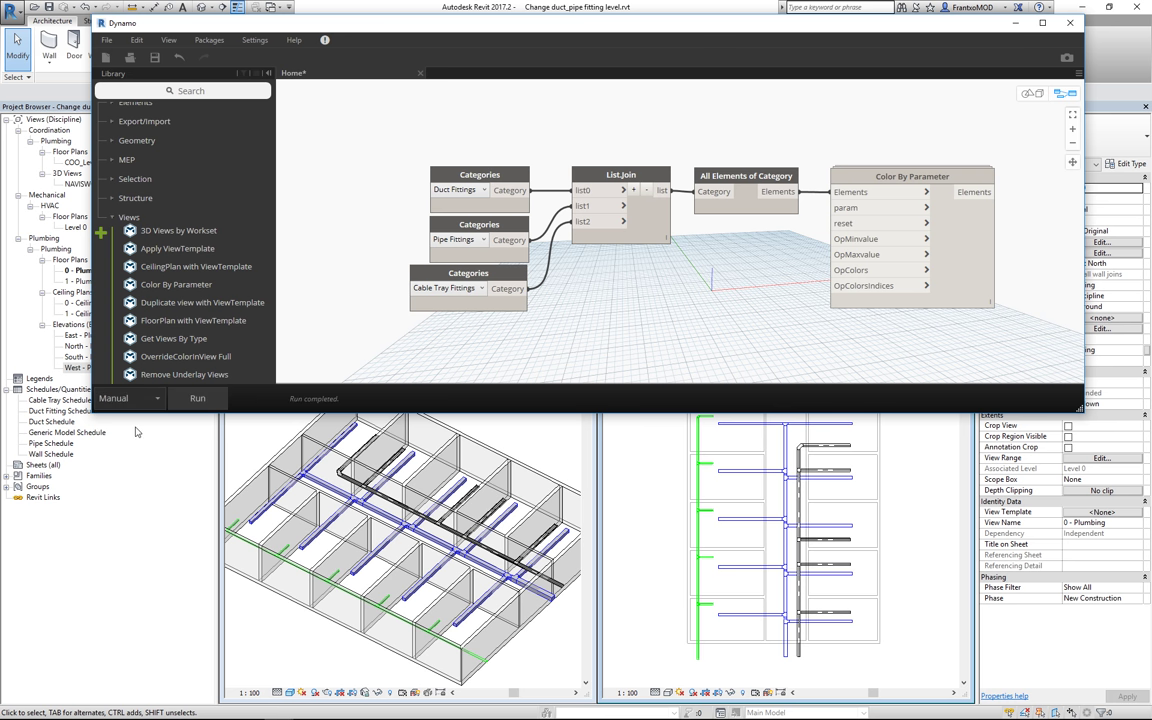
Feed a "Level" Code Block into the param input and box-select the whole node group.
{"action": "double_click", "coordinate": [736, 263]}
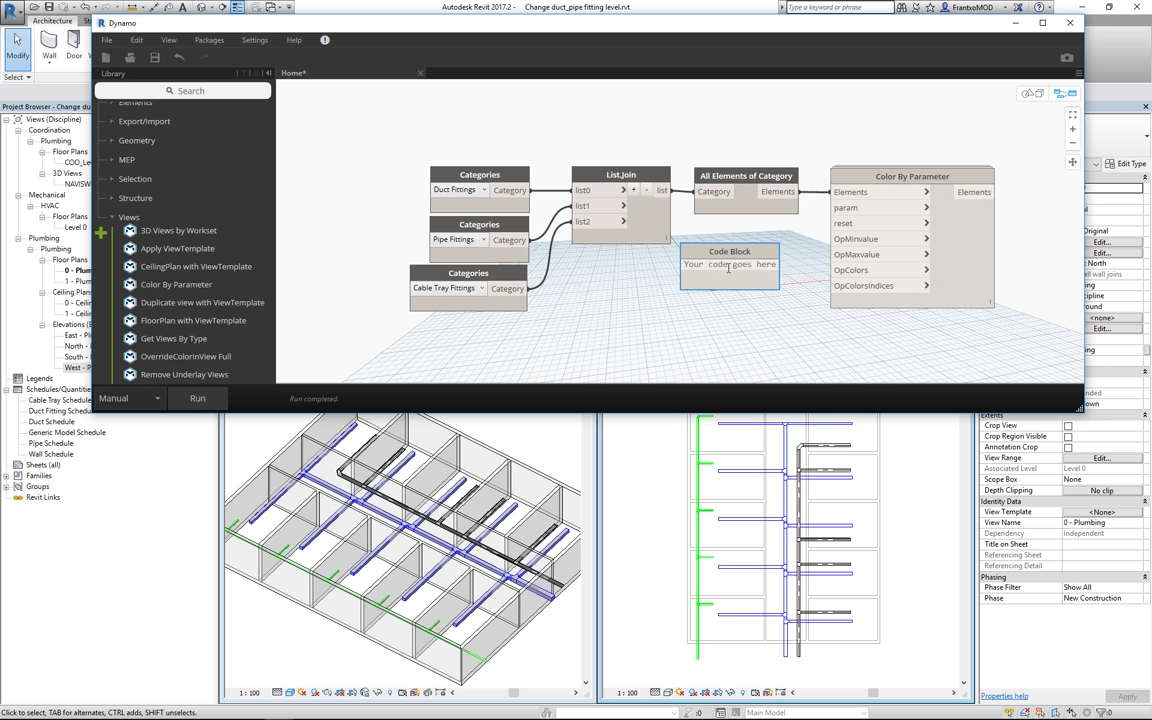
{"action": "type", "text": "\"Level"}
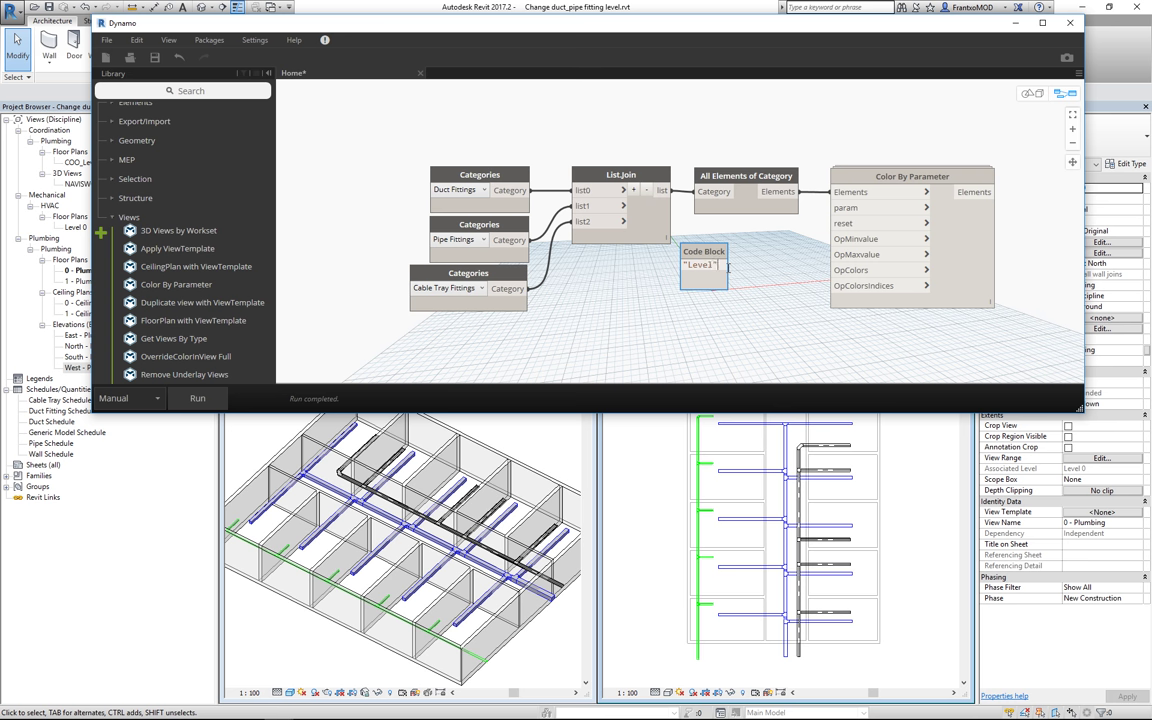
{"action": "left_click", "coordinate": [741, 260]}
{"action": "left_click", "coordinate": [834, 207]}
{"action": "left_click_drag", "start_coordinate": [724, 253], "coordinate": [789, 225]}
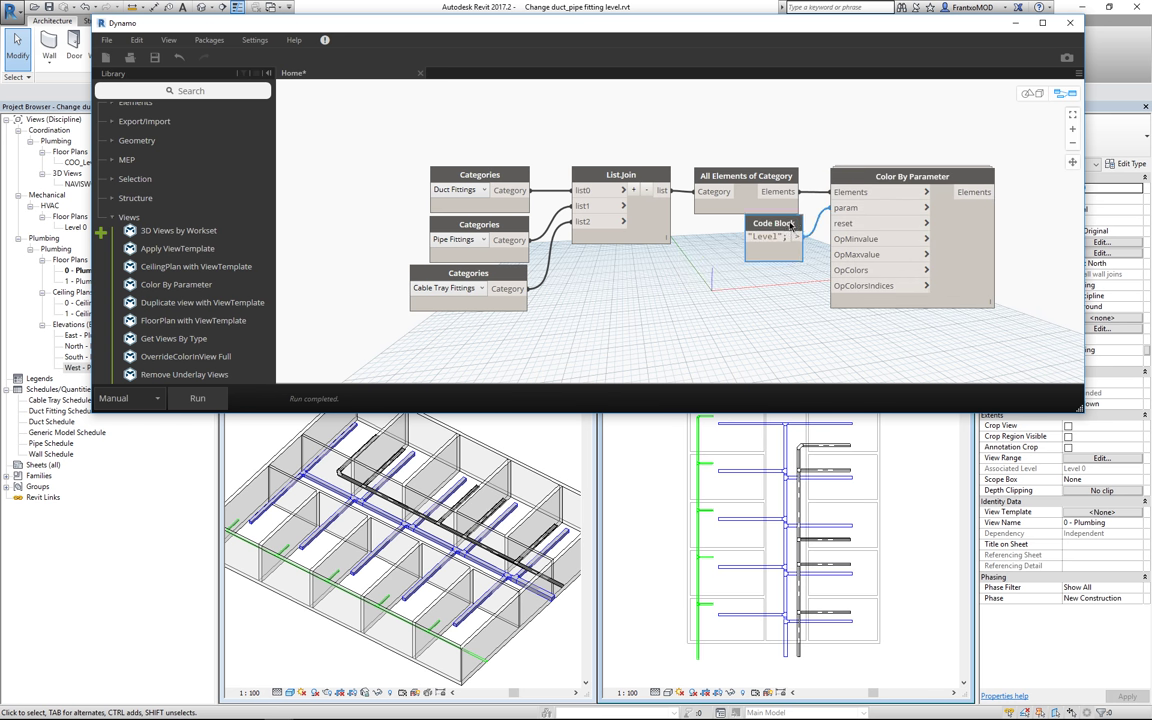
{"action": "scroll", "coordinate": [672, 136], "scroll_direction": "down", "scroll_amount": 2}
{"action": "left_click_drag", "start_coordinate": [928, 116], "coordinate": [561, 306]}
Duplicate the node group below the original and set its categories to Ducts, Pipes and Cable Trays.
{"action": "key", "text": "ctrl+c"}
{"action": "key", "text": "ctrl+v"}
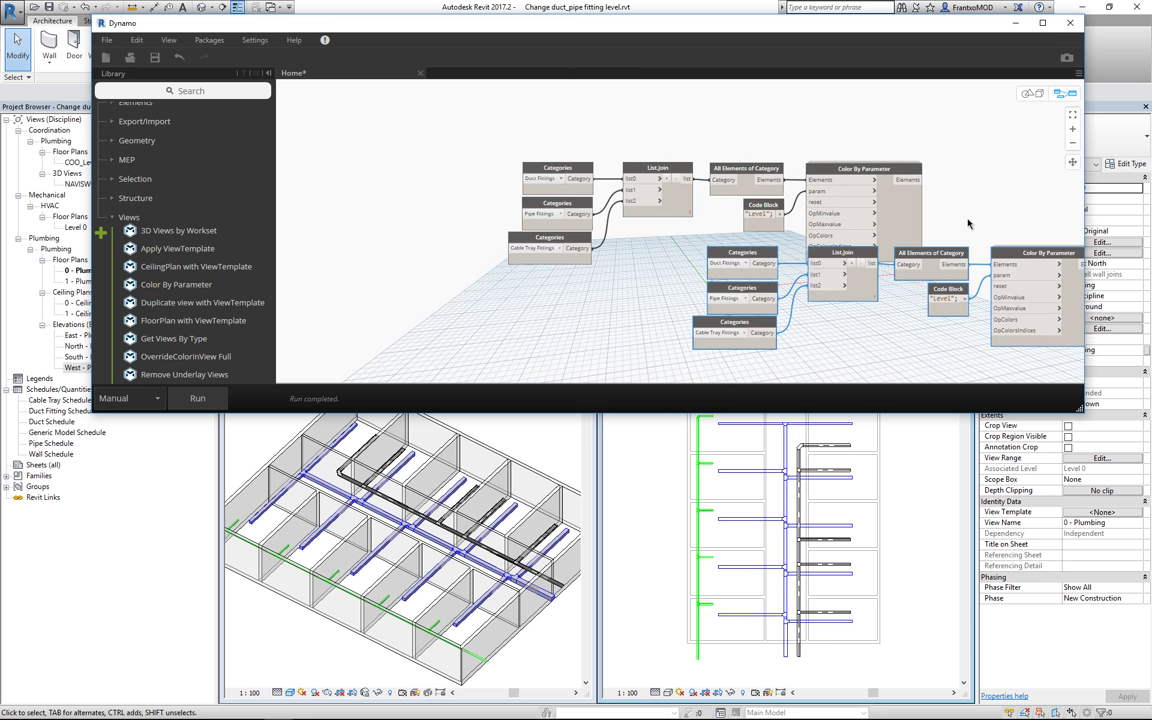
{"action": "mouse_move", "coordinate": [863, 229]}
{"action": "left_mouse_down"}
{"action": "mouse_move", "coordinate": [786, 311]}
{"action": "mouse_move", "coordinate": [807, 283]}
{"action": "left_mouse_up"}
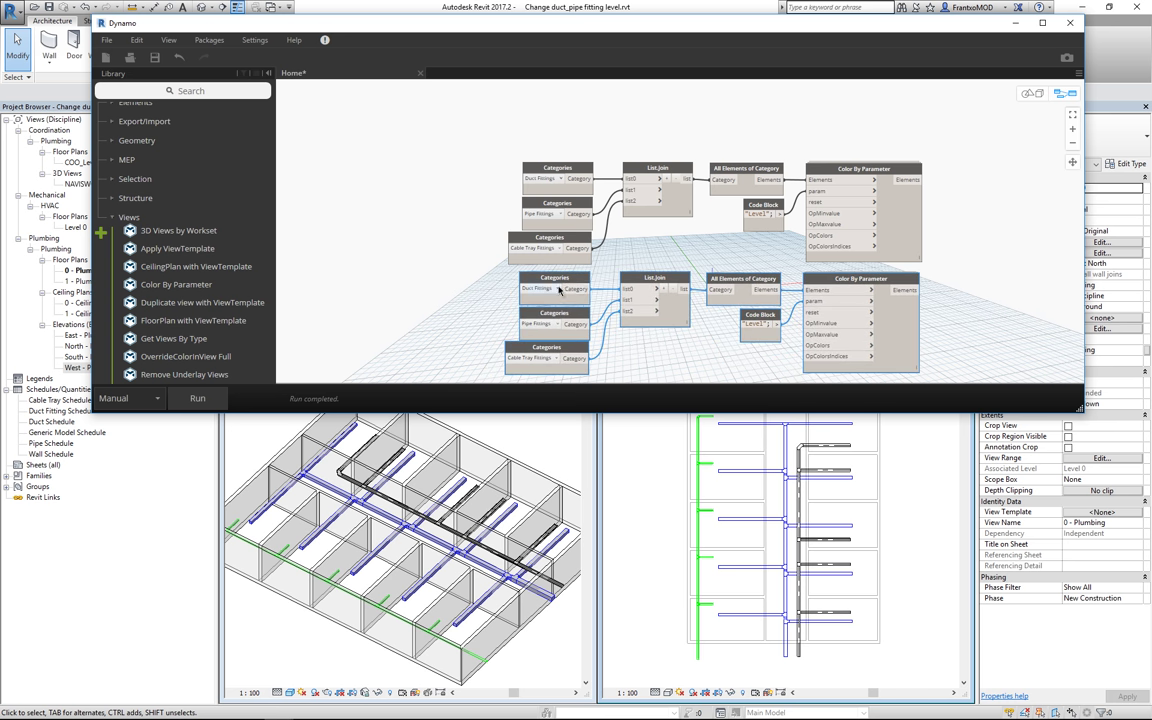
{"action": "scroll", "coordinate": [593, 283], "scroll_direction": "up", "scroll_amount": 3}
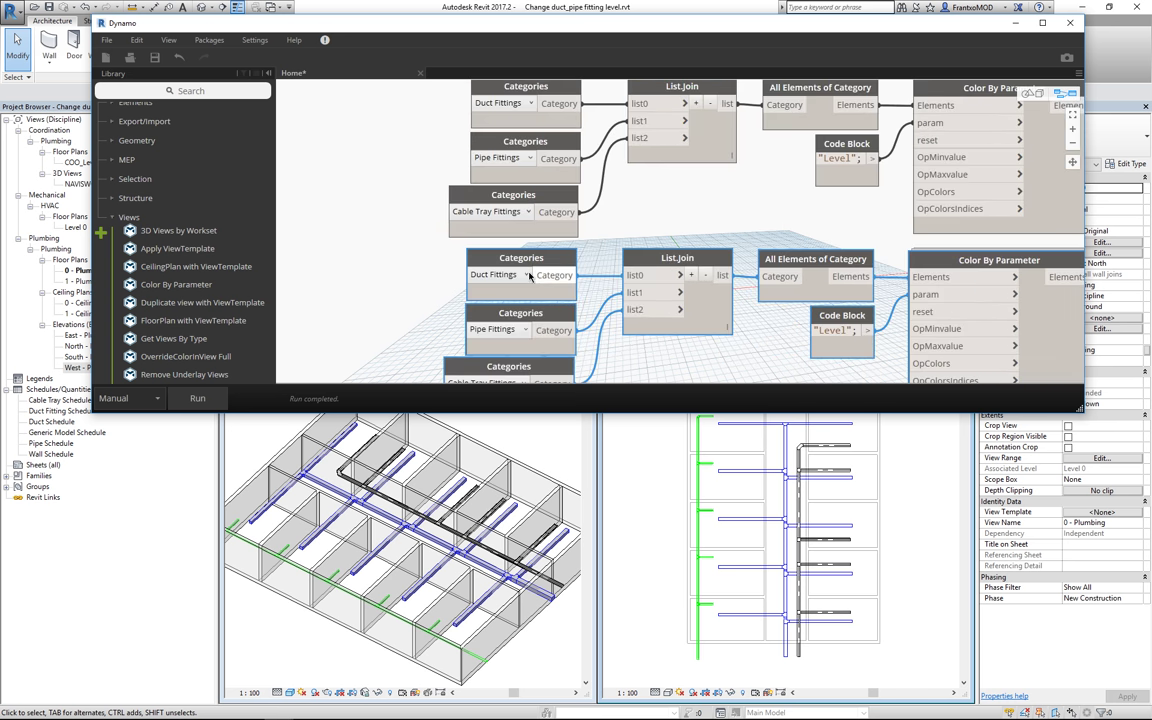
{"action": "left_click", "coordinate": [521, 275]}
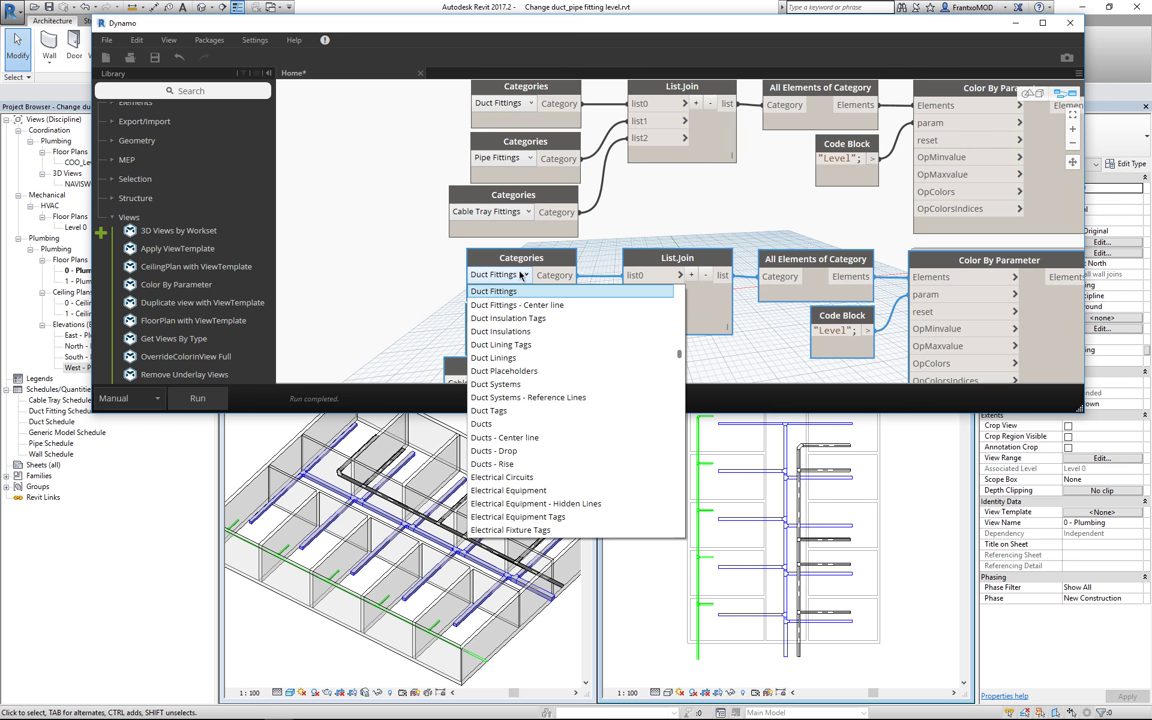
{"action": "left_click", "coordinate": [500, 424]}
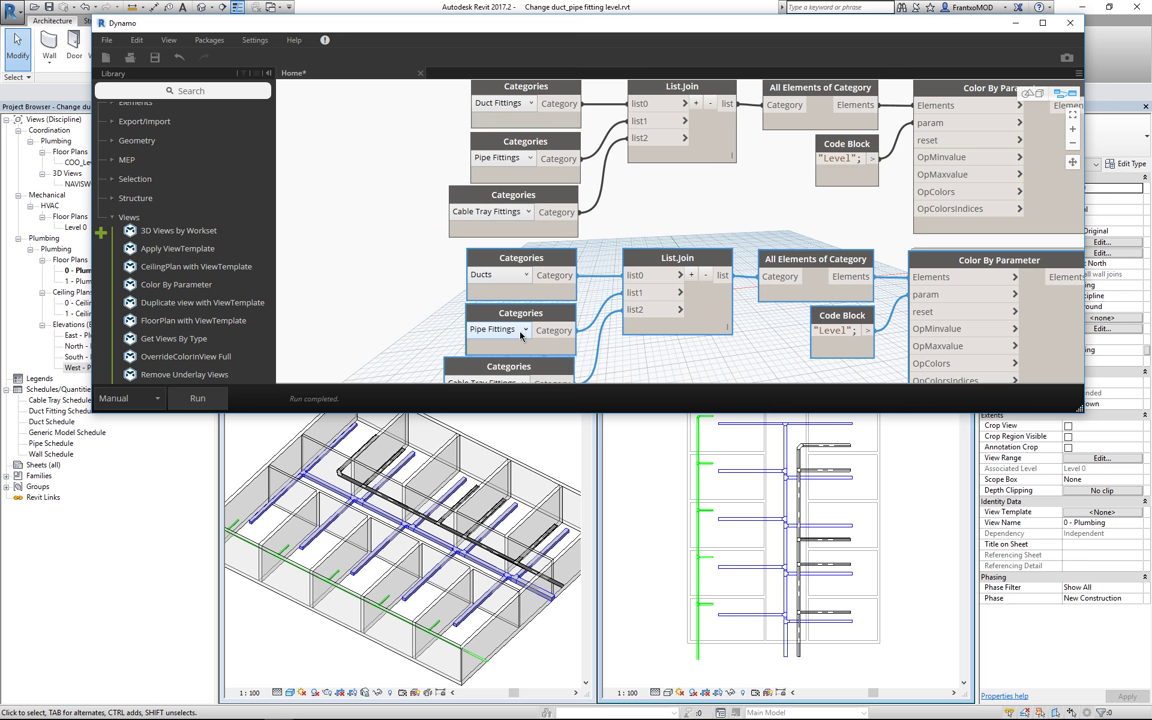
{"action": "left_click", "coordinate": [520, 336]}
{"action": "left_click", "coordinate": [505, 435]}
{"action": "scroll", "coordinate": [547, 322], "scroll_direction": "down", "scroll_amount": 3}
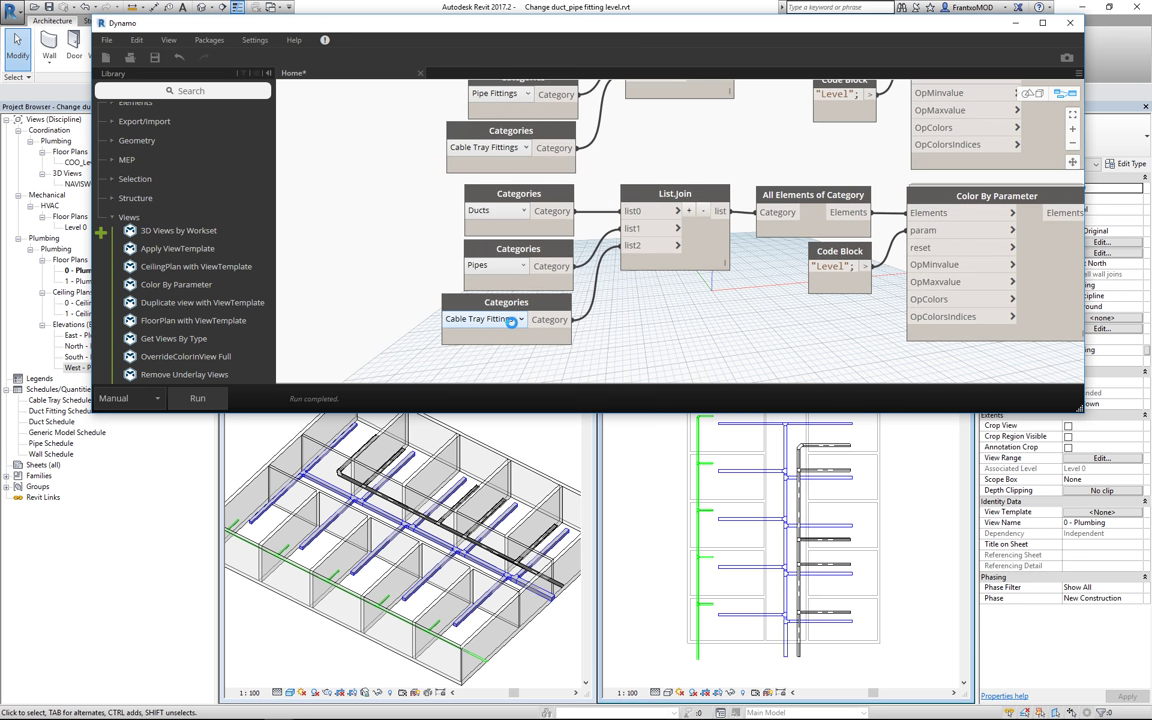
{"action": "left_click", "coordinate": [511, 320]}
{"action": "left_click", "coordinate": [470, 388]}
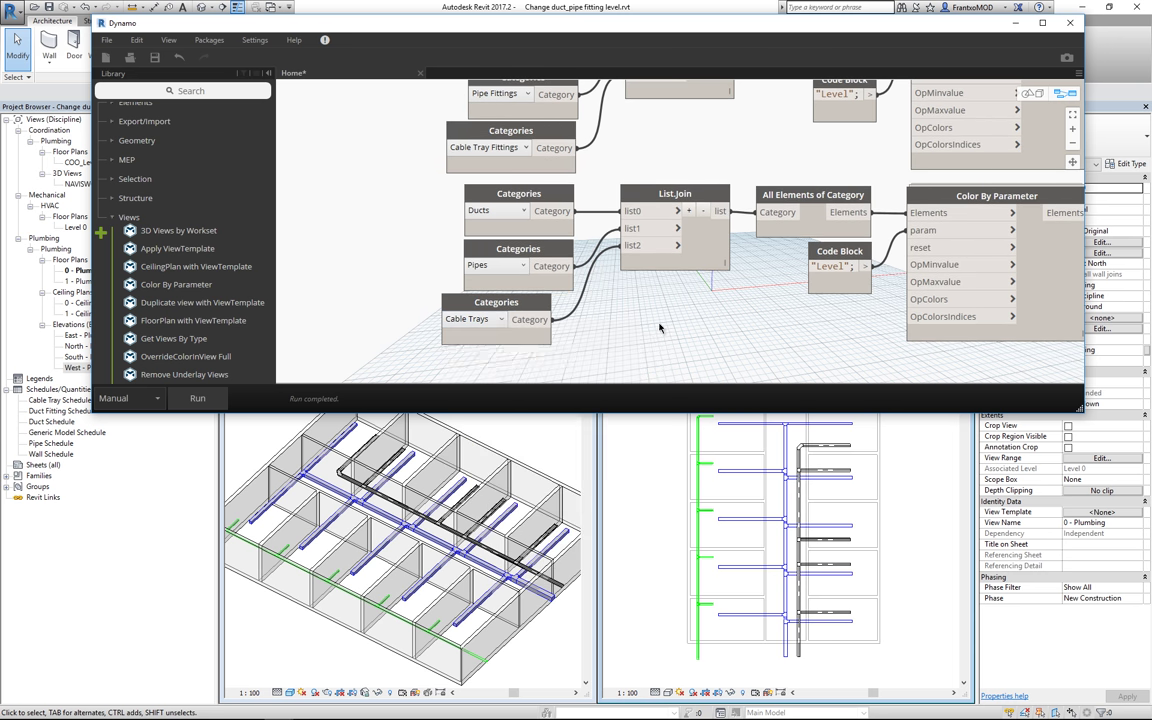
Change the copied code block to "Reference Level" and run the graph with the Revit view active.
{"action": "left_click", "coordinate": [817, 266]}
{"action": "type", "text": "Reference"}
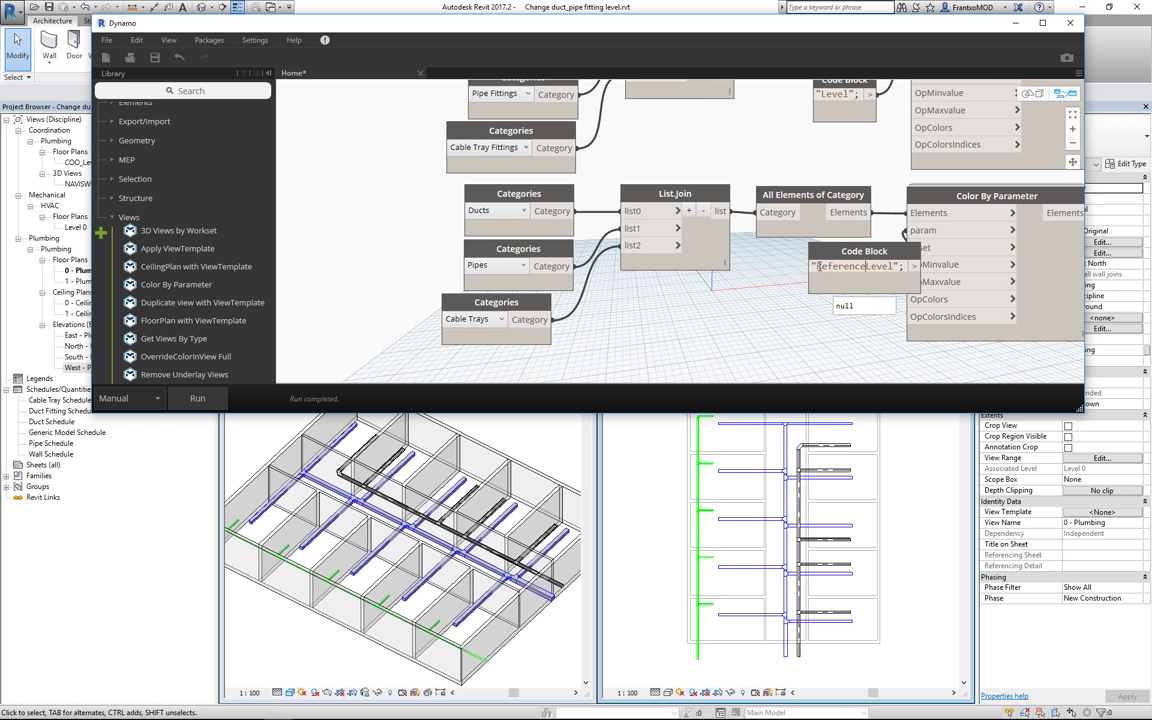
{"action": "left_click_drag", "start_coordinate": [862, 252], "coordinate": [808, 253]}
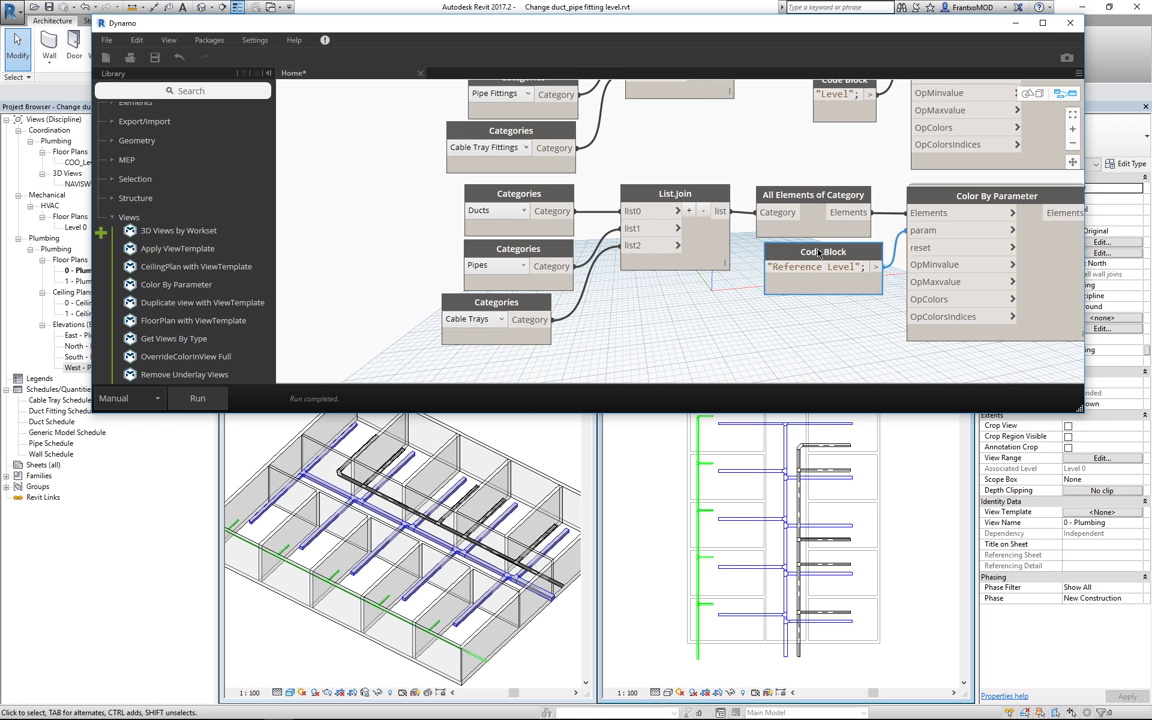
{"action": "scroll", "coordinate": [815, 327], "scroll_direction": "down", "scroll_amount": 2}
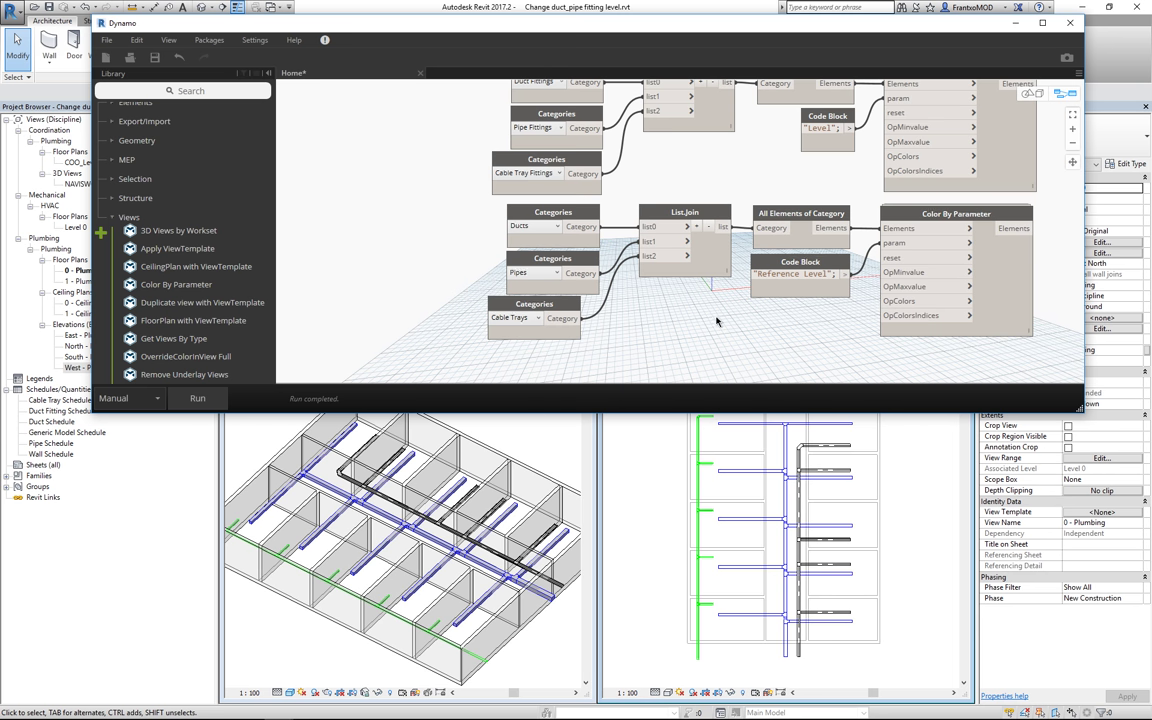
{"action": "scroll", "coordinate": [707, 313], "scroll_direction": "down", "scroll_amount": 2}
{"action": "left_click", "coordinate": [660, 471]}
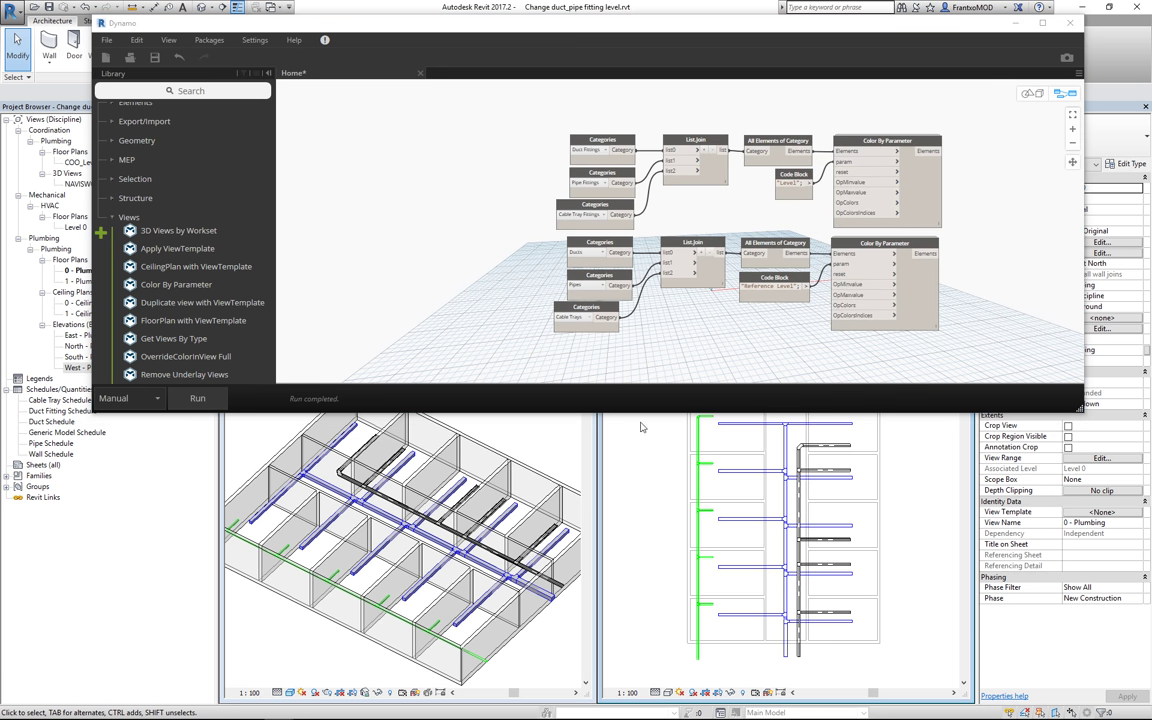
{"action": "left_click", "coordinate": [196, 399]}
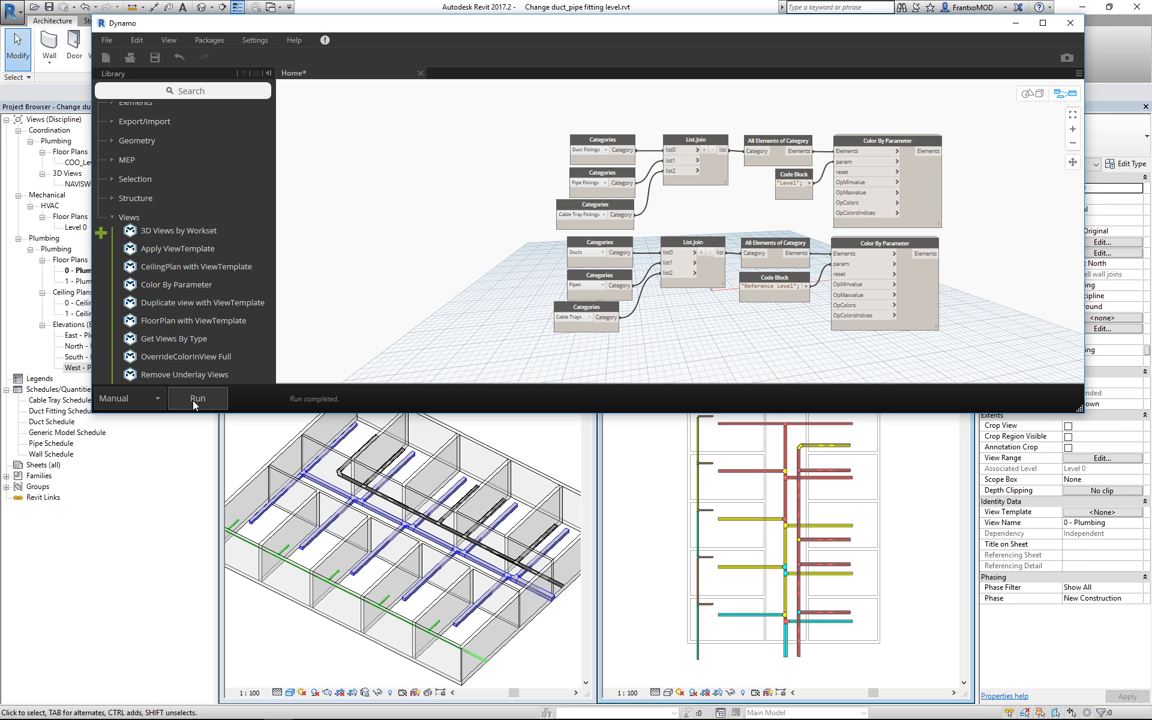
Rerun the graph for the 3D view, then activate the 0 - Plumbing plan and minimize Dynamo.
{"action": "left_click", "coordinate": [493, 427]}
{"action": "left_click", "coordinate": [209, 398]}
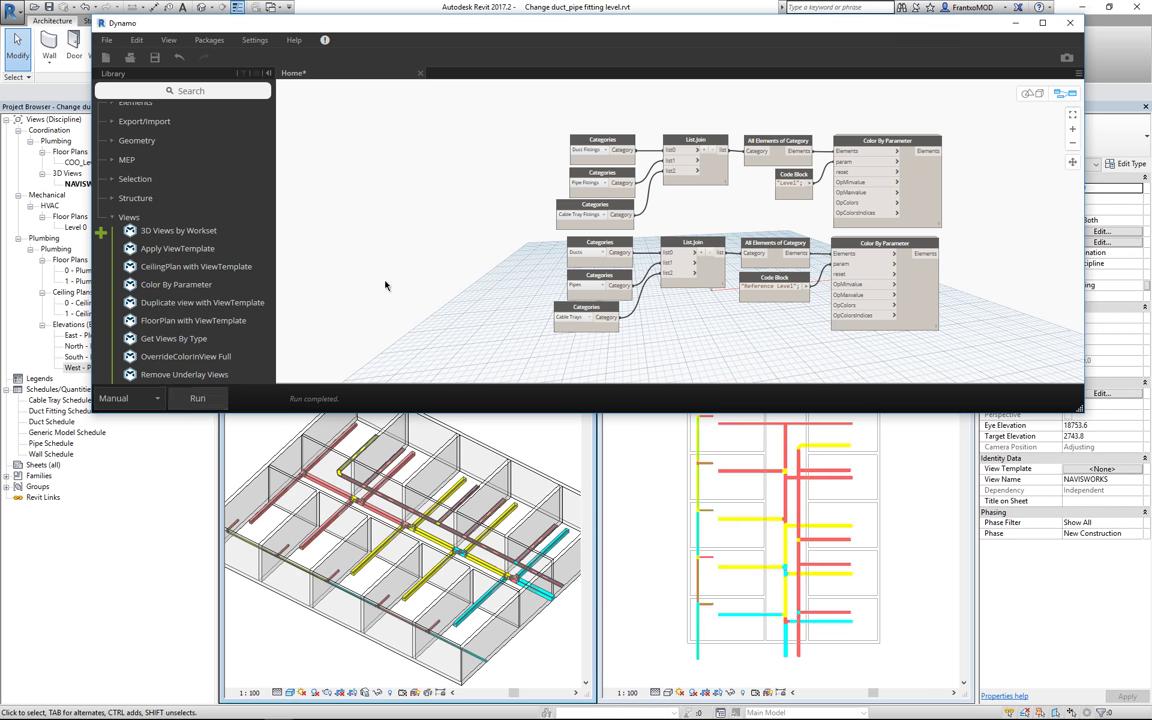
{"action": "left_click", "coordinate": [920, 450]}
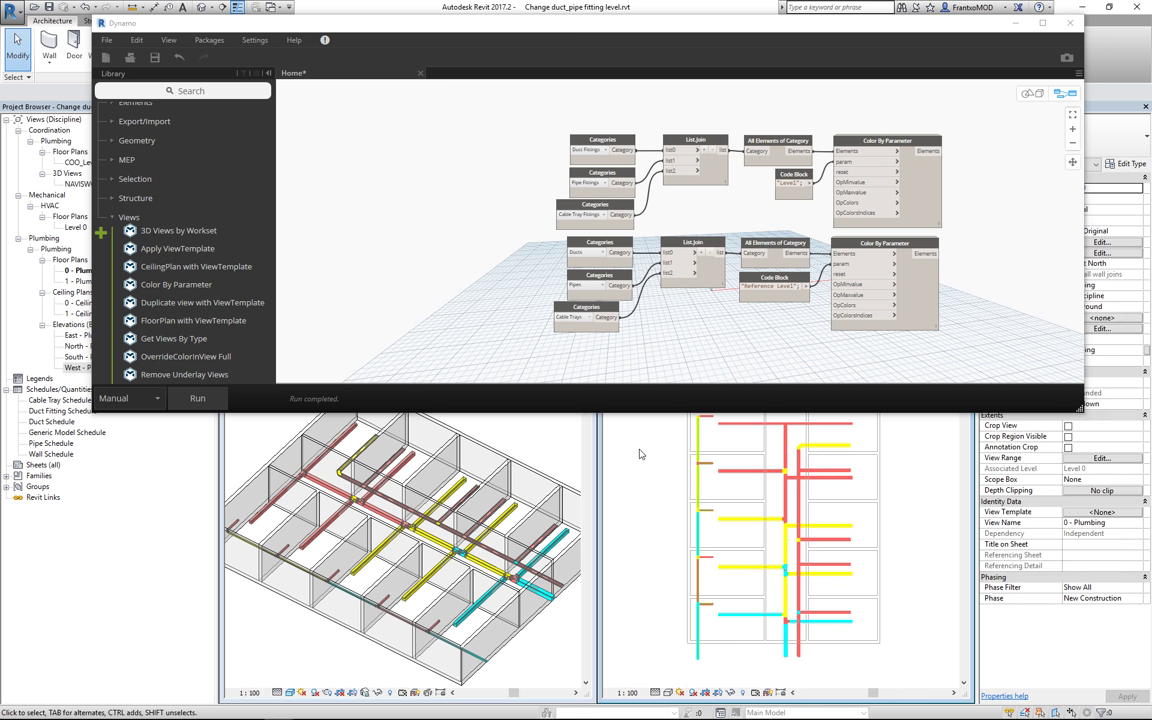
{"action": "left_click", "coordinate": [1016, 24]}
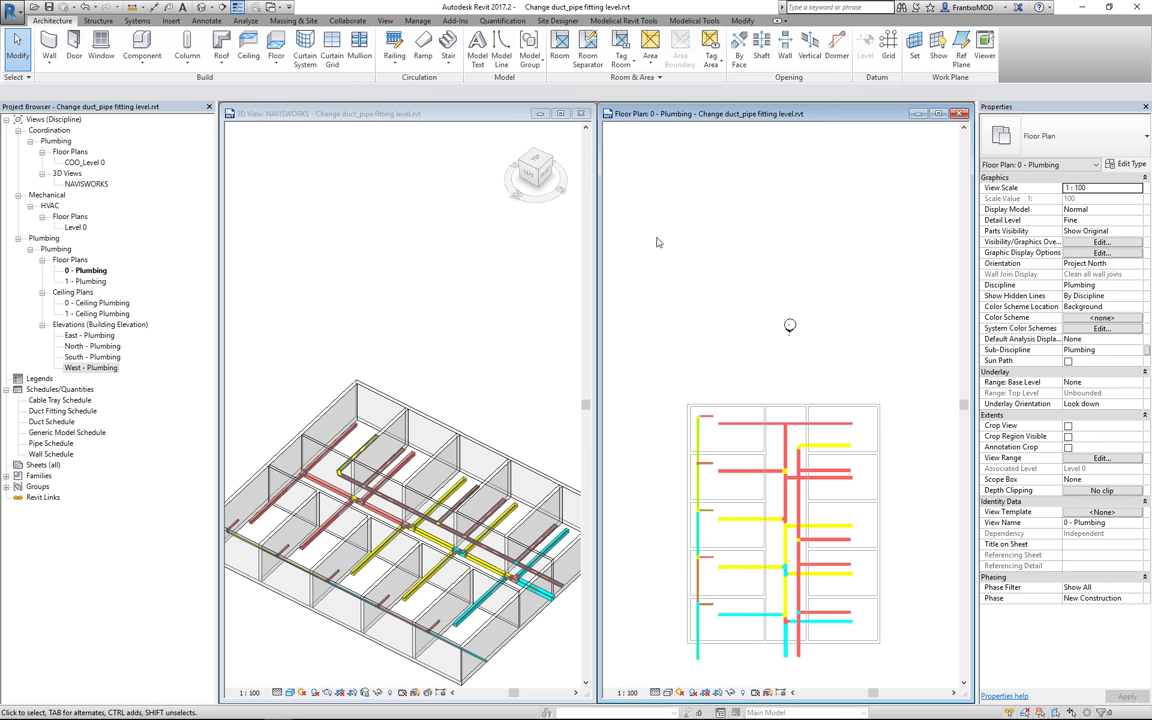
Check Reference Level and Offset of three ducts and the small pipe, then return to Dynamo.
{"action": "scroll", "coordinate": [793, 600], "scroll_direction": "up", "scroll_amount": 2}
{"action": "scroll", "coordinate": [793, 600], "scroll_direction": "up", "scroll_amount": 2}
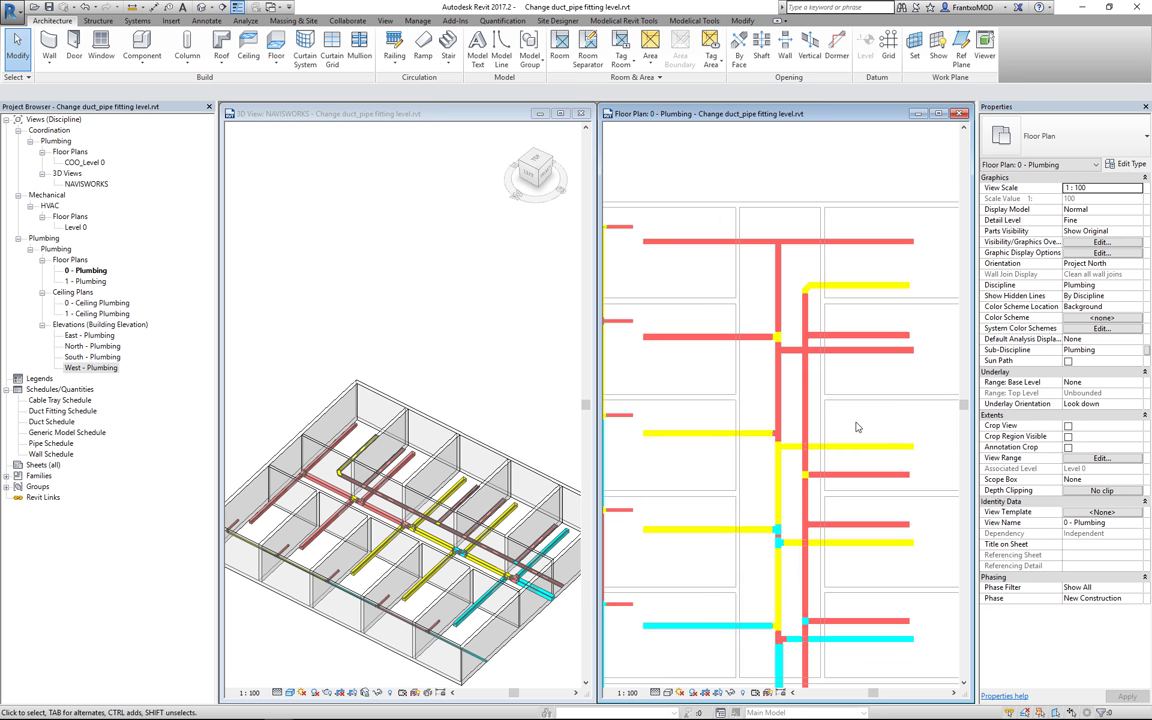
{"action": "left_click", "coordinate": [745, 434]}
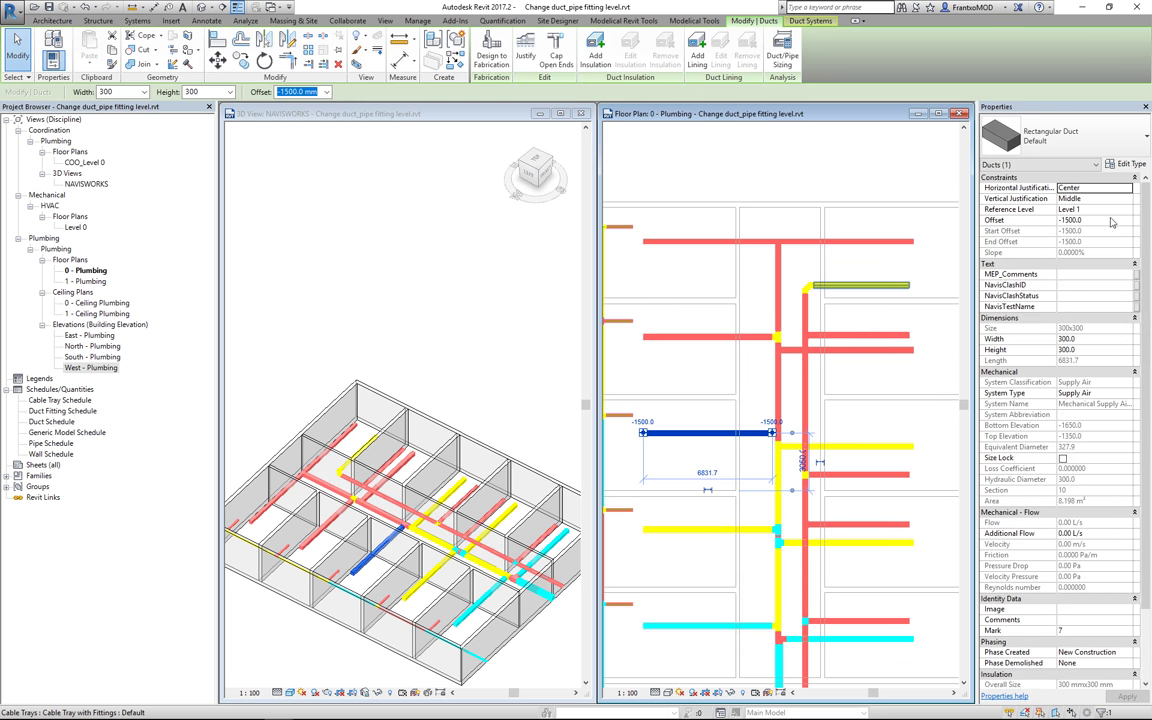
{"action": "left_click", "coordinate": [870, 446]}
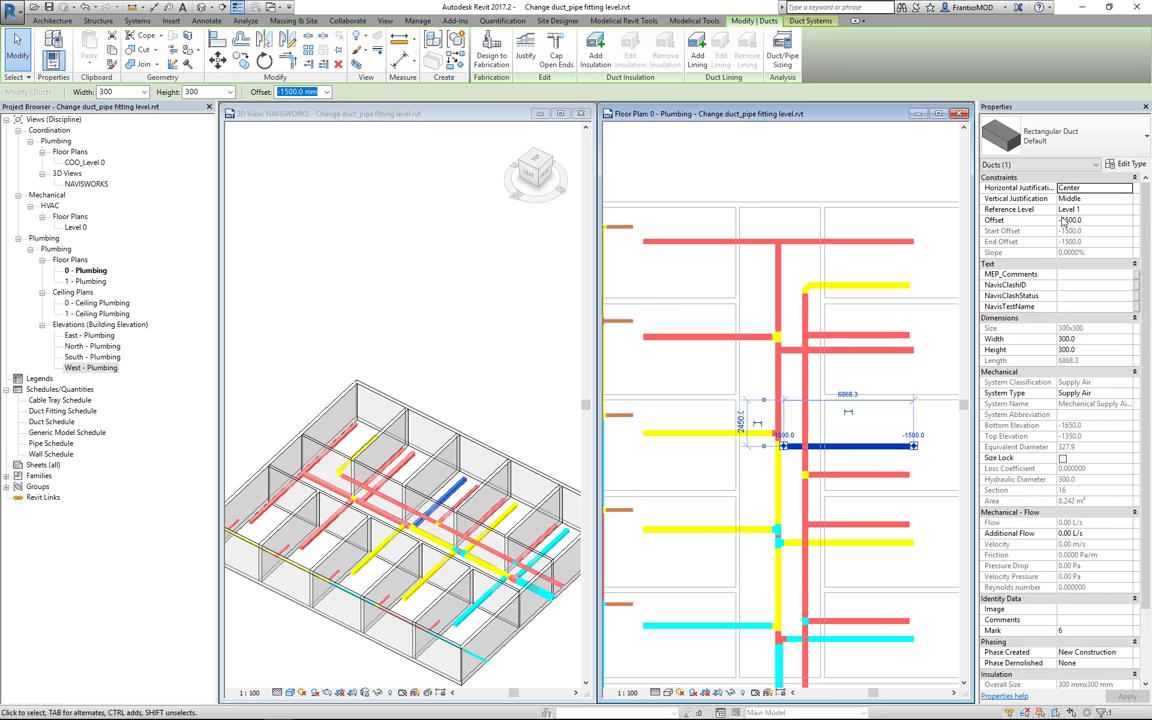
{"action": "left_click", "coordinate": [908, 241]}
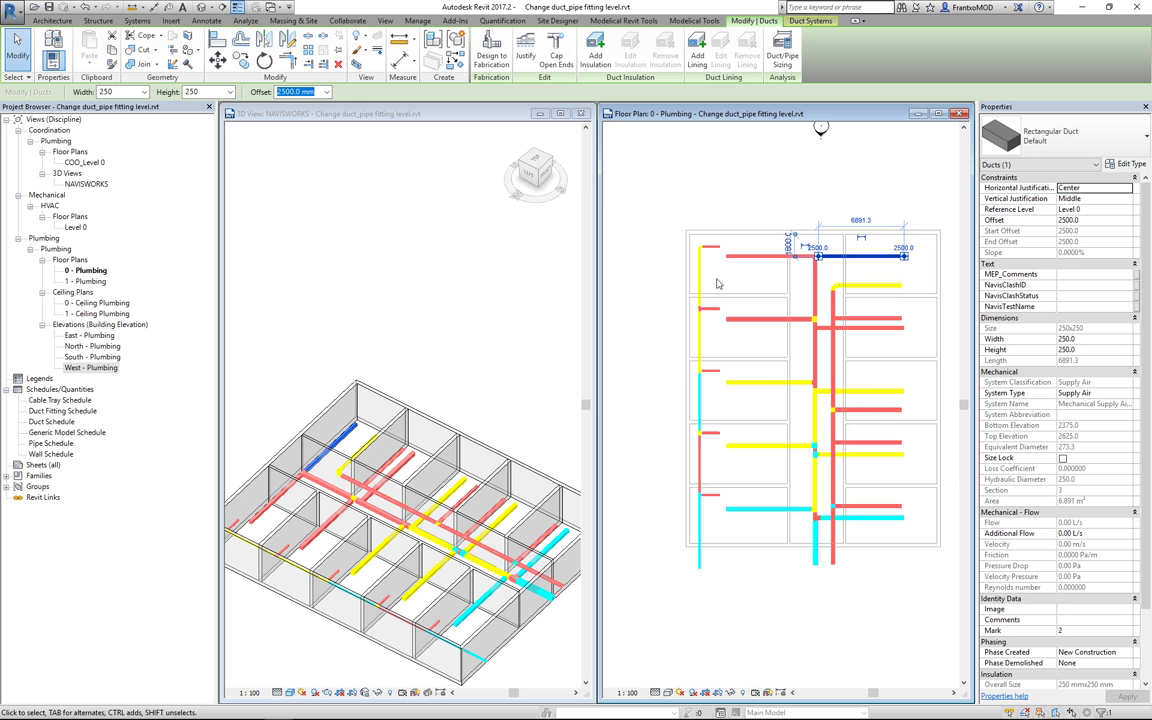
{"action": "middle_click_drag", "start_coordinate": [629, 232], "coordinate": [718, 240]}
{"action": "left_click", "coordinate": [718, 240]}
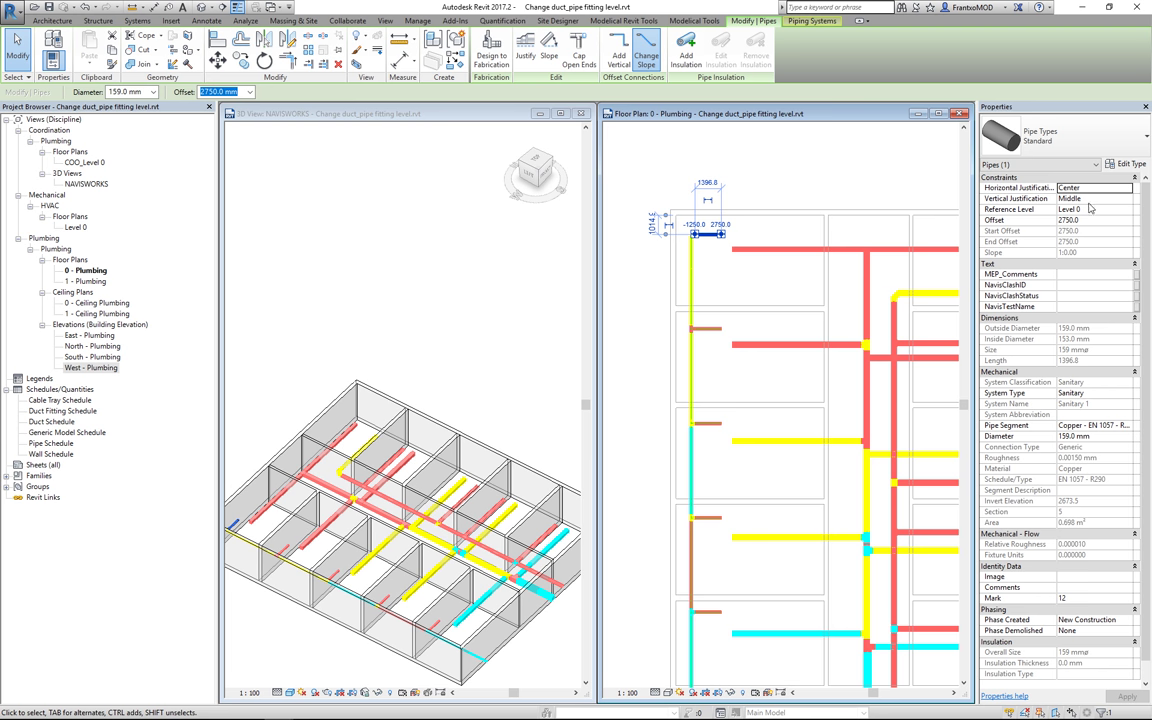
{"action": "left_click", "coordinate": [799, 164]}
{"action": "scroll", "coordinate": [799, 164], "scroll_direction": "down", "scroll_amount": 3}
{"action": "middle_click_drag", "start_coordinate": [798, 210], "coordinate": [820, 352]}
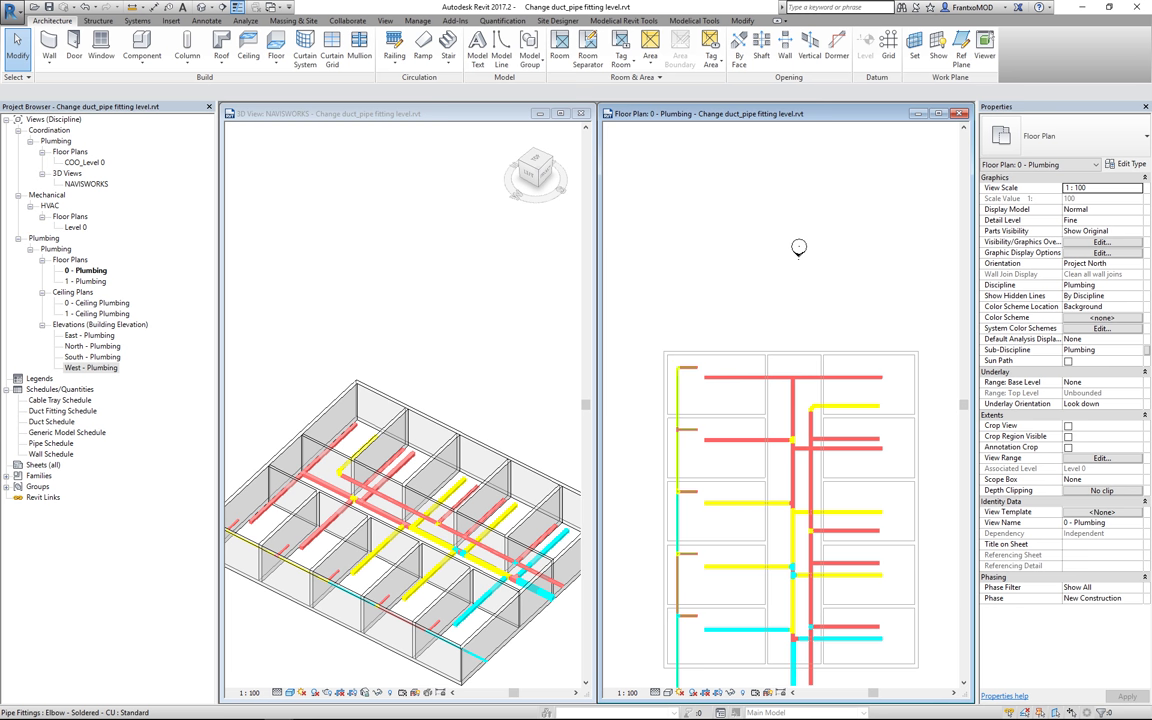
{"action": "key", "text": "alt+Tab"}
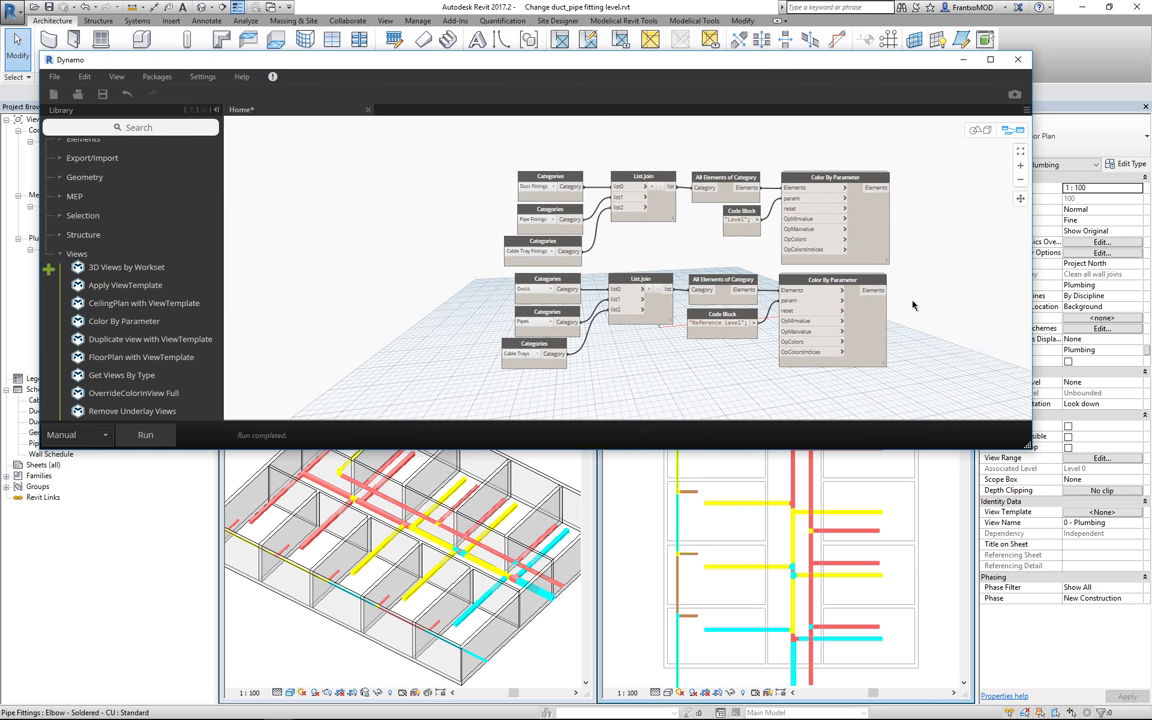
Freeze the lower and upper Color By Parameter nodes, then box-select all graph nodes.
{"action": "right_click", "coordinate": [862, 318]}
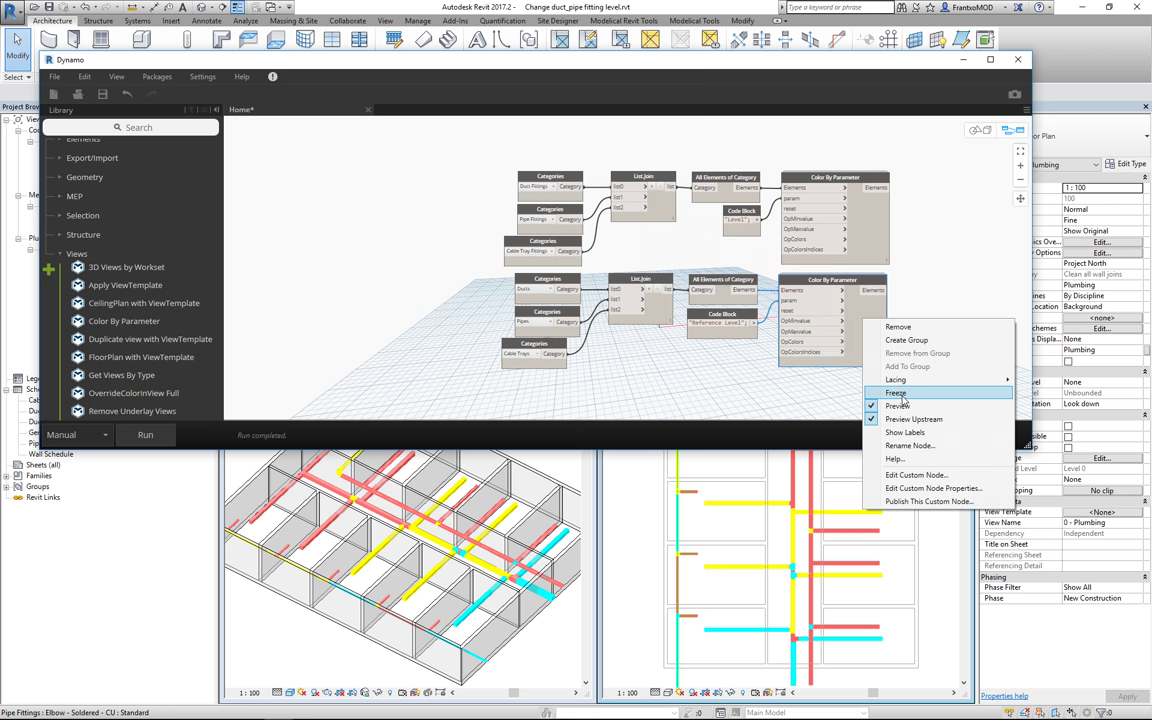
{"action": "left_click", "coordinate": [901, 395]}
{"action": "right_click", "coordinate": [861, 240]}
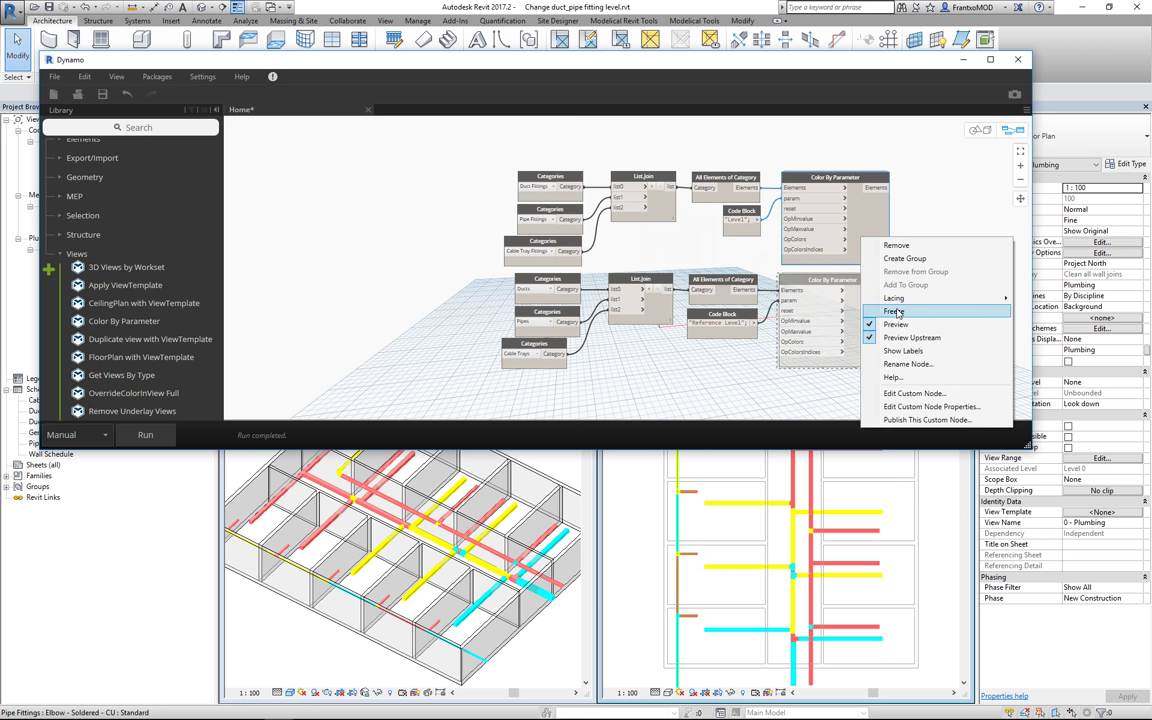
{"action": "left_click", "coordinate": [895, 312]}
{"action": "scroll", "coordinate": [880, 313], "scroll_direction": "down", "scroll_amount": 2}
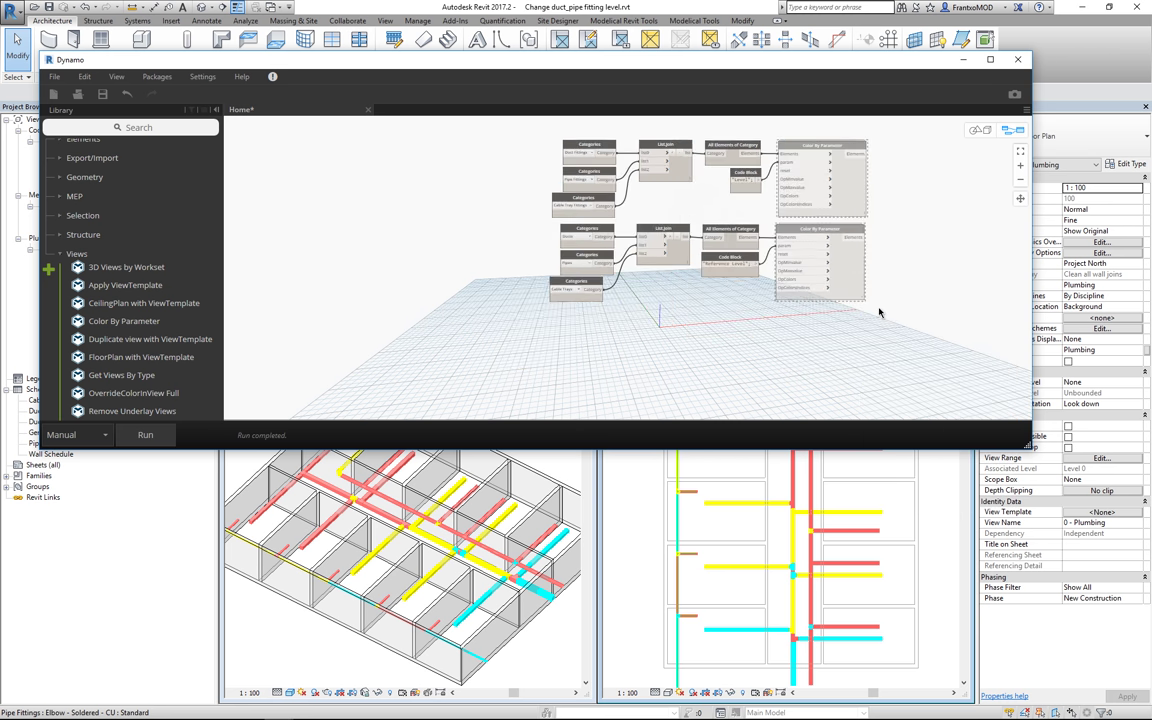
{"action": "mouse_move", "coordinate": [698, 280]}
{"action": "left_mouse_down"}
{"action": "mouse_move", "coordinate": [532, 134]}
{"action": "mouse_move", "coordinate": [561, 172]}
{"action": "left_mouse_up"}
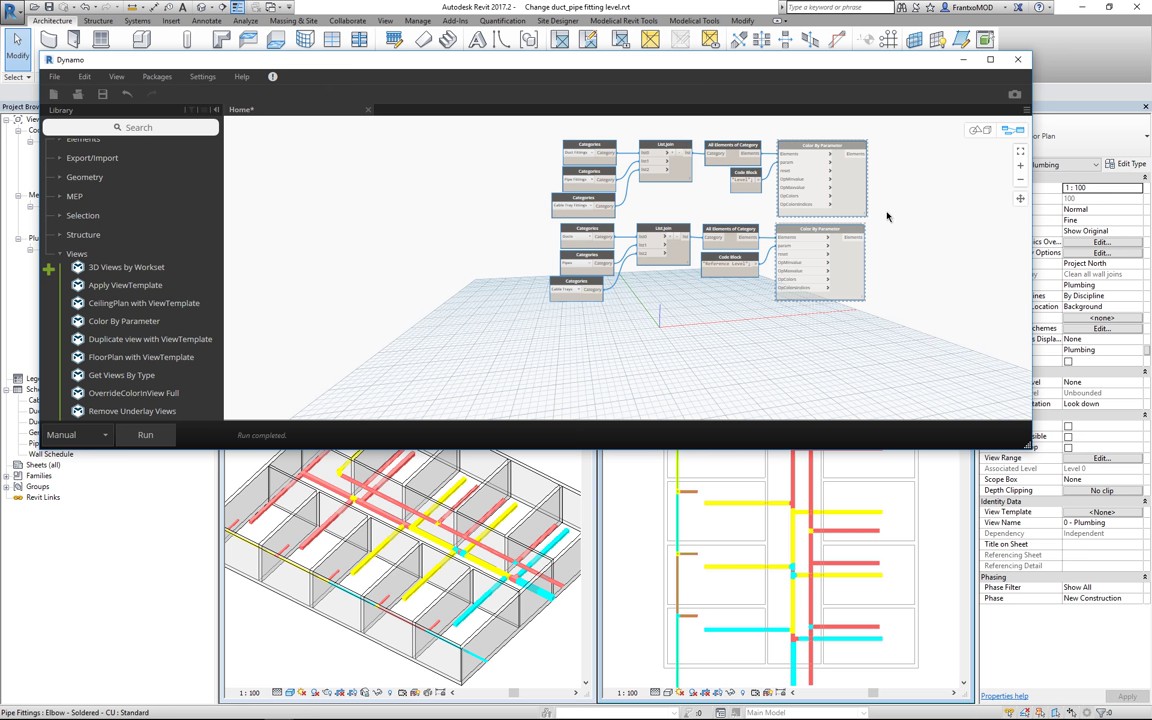
Paste the copied graph below the originals and delete its fittings Color By Parameter node.
{"action": "key", "text": "ctrl+v"}
{"action": "left_click_drag", "start_coordinate": [918, 334], "coordinate": [842, 380]}
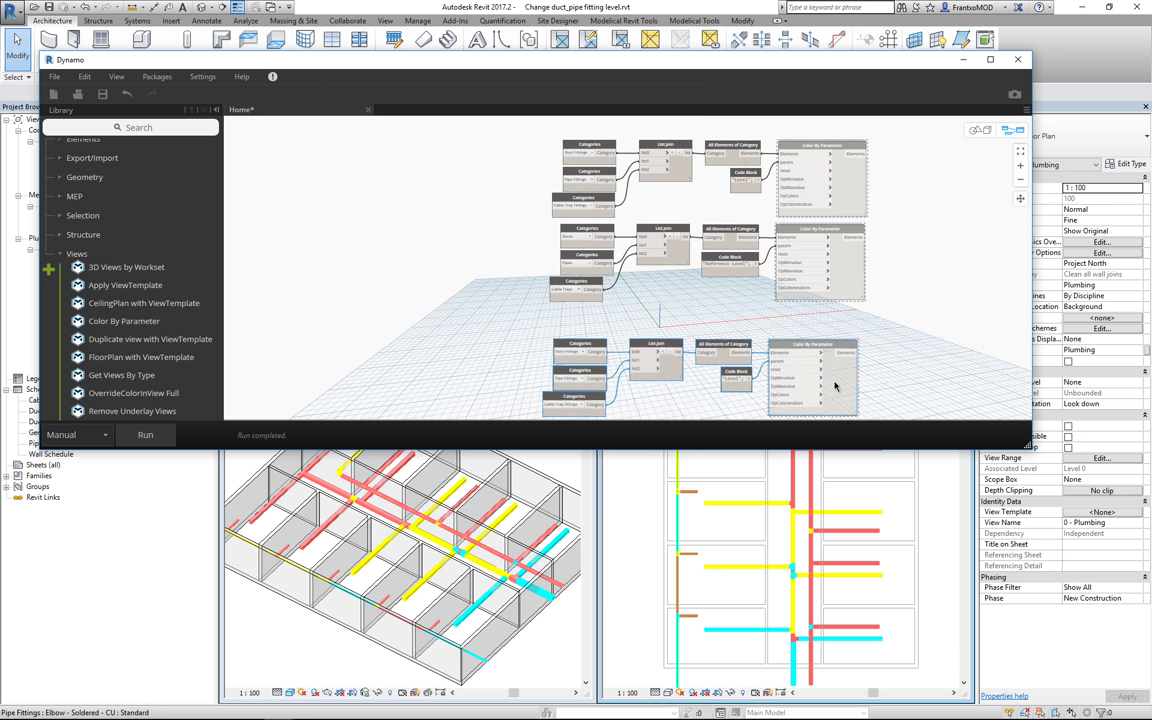
{"action": "scroll", "coordinate": [835, 388], "scroll_direction": "down", "scroll_amount": 2}
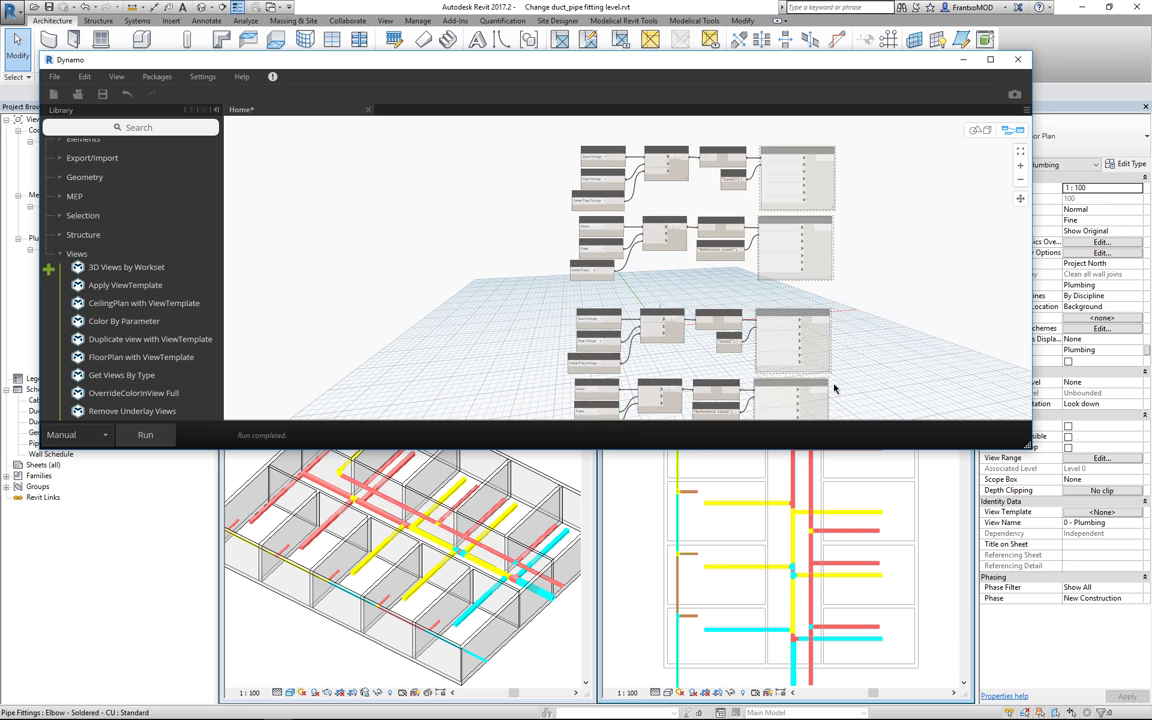
{"action": "middle_click_drag", "start_coordinate": [855, 328], "coordinate": [803, 273]}
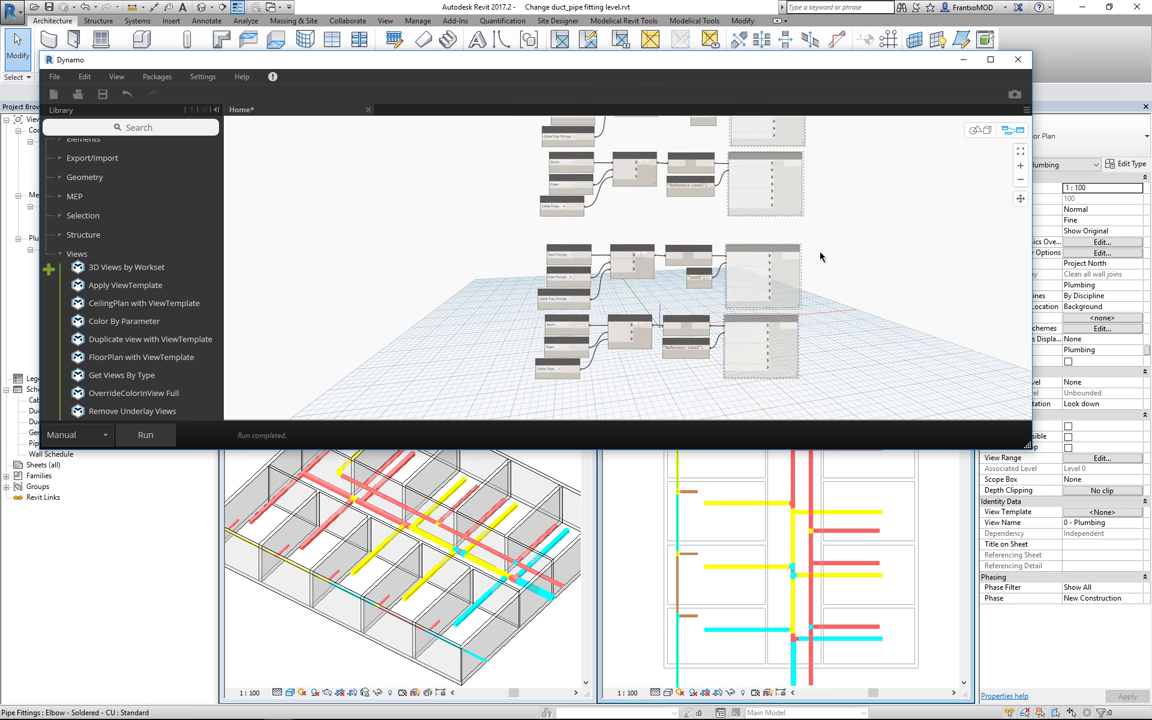
{"action": "scroll", "coordinate": [790, 310], "scroll_direction": "up", "scroll_amount": 2}
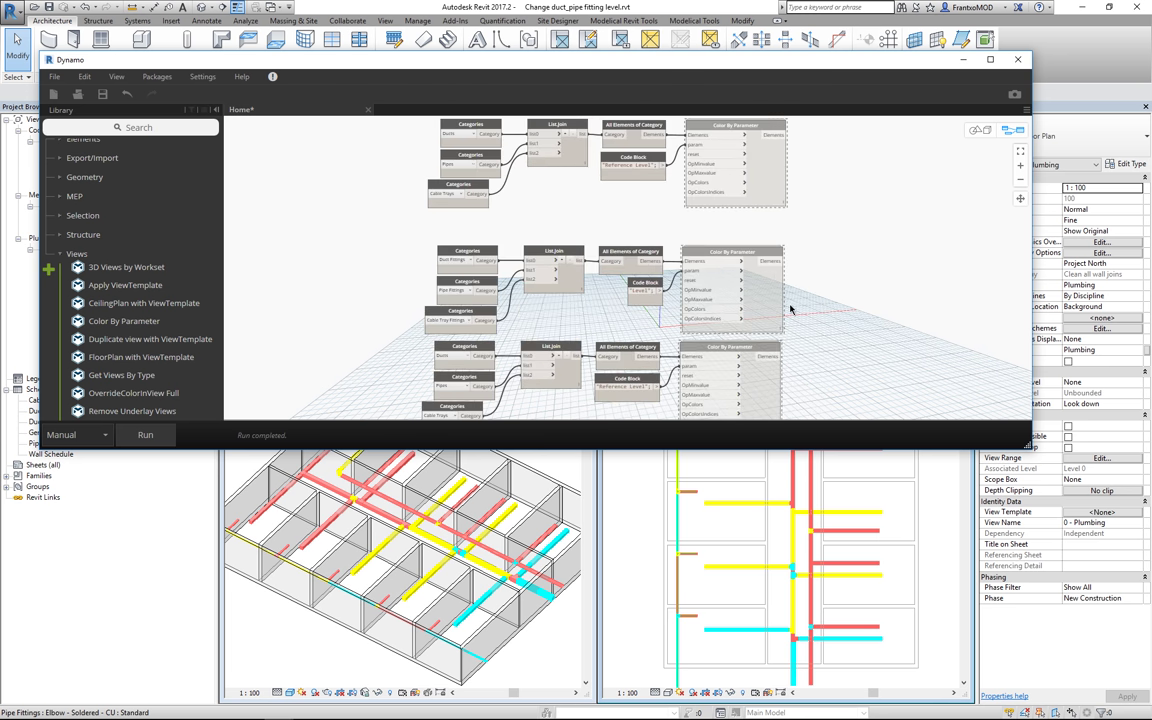
{"action": "scroll", "coordinate": [790, 310], "scroll_direction": "up", "scroll_amount": 1}
{"action": "scroll", "coordinate": [796, 304], "scroll_direction": "up", "scroll_amount": 1}
{"action": "left_click", "coordinate": [756, 292]}
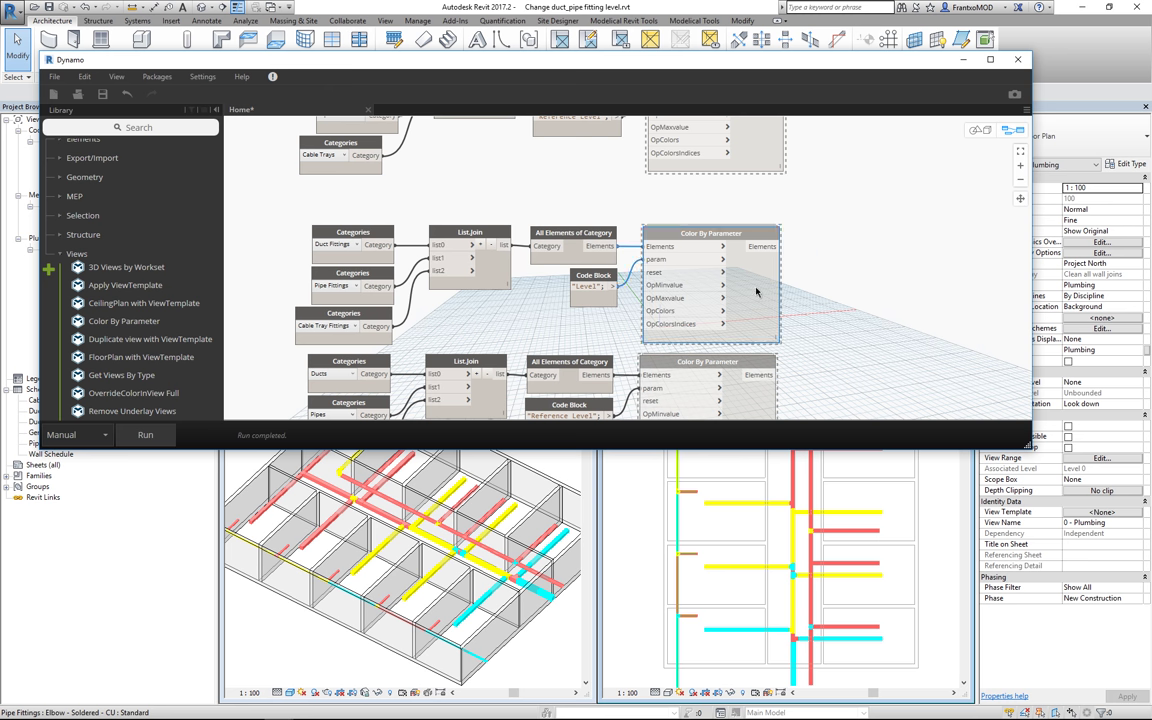
{"action": "key", "text": "Delete"}
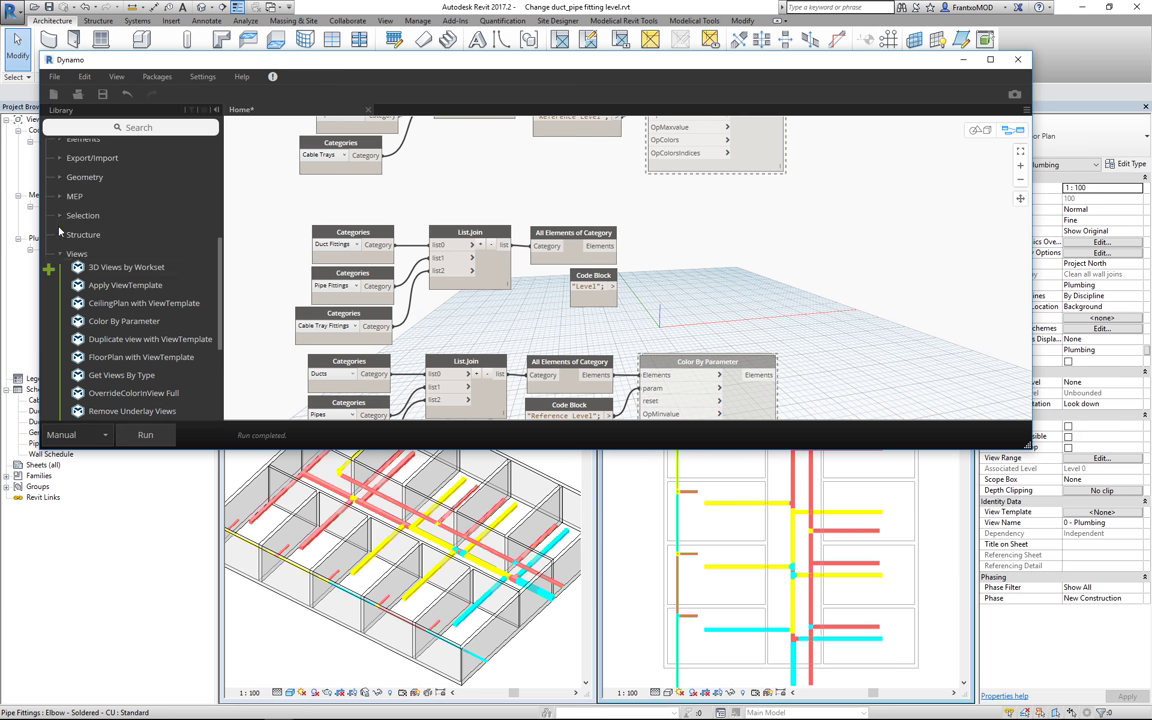
Add Change duct_pipe fitting level from MEP, wire in Elements and Level, and delete the ducts' Color By Parameter.
{"action": "left_click", "coordinate": [59, 253]}
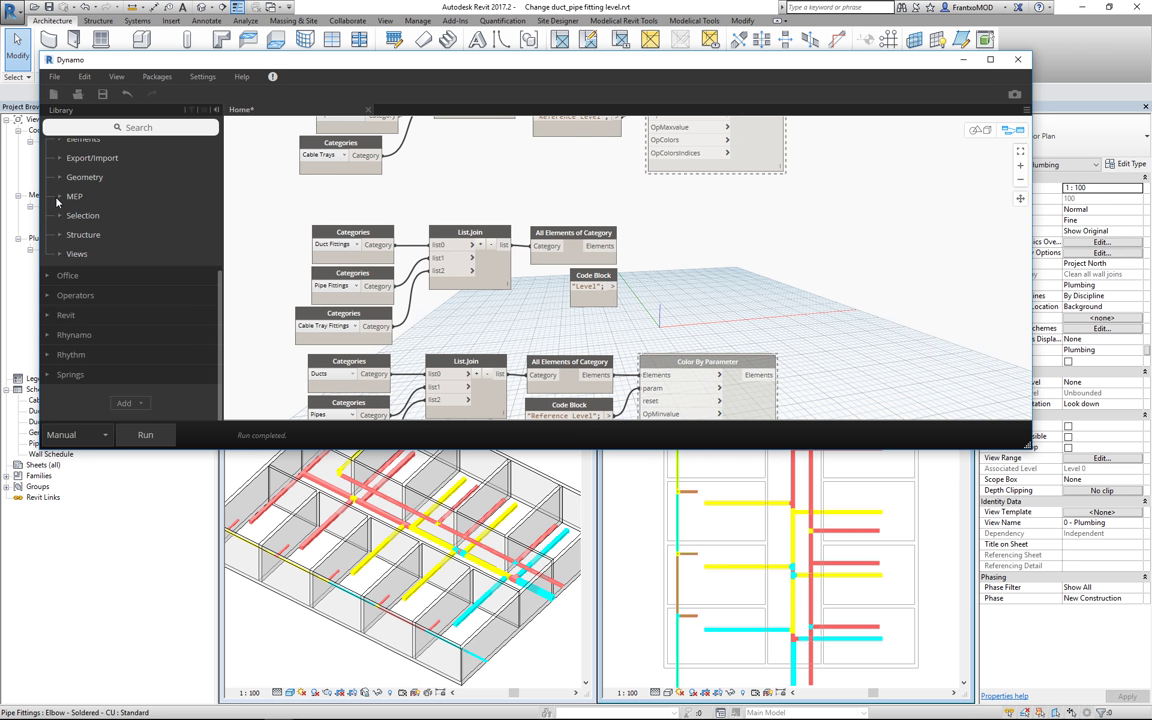
{"action": "left_click", "coordinate": [57, 199]}
{"action": "mouse_move", "coordinate": [141, 210]}
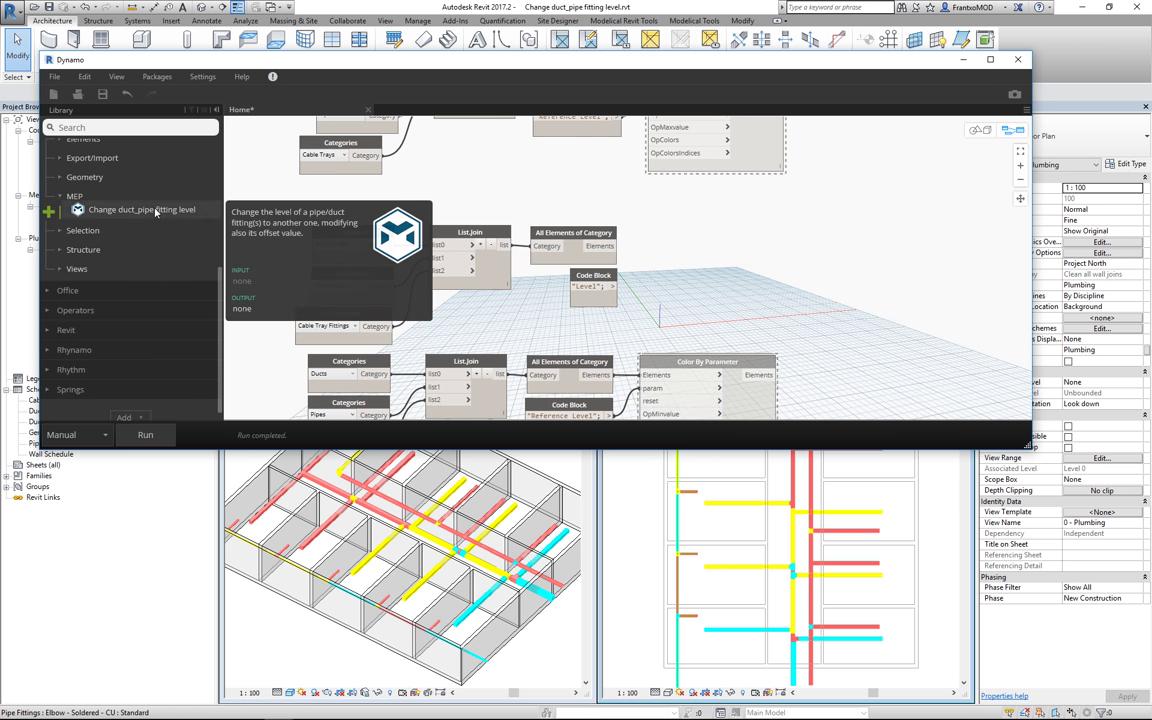
{"action": "mouse_move", "coordinate": [155, 211]}
{"action": "left_mouse_down"}
{"action": "mouse_move", "coordinate": [733, 254]}
{"action": "mouse_move", "coordinate": [757, 233]}
{"action": "left_mouse_up"}
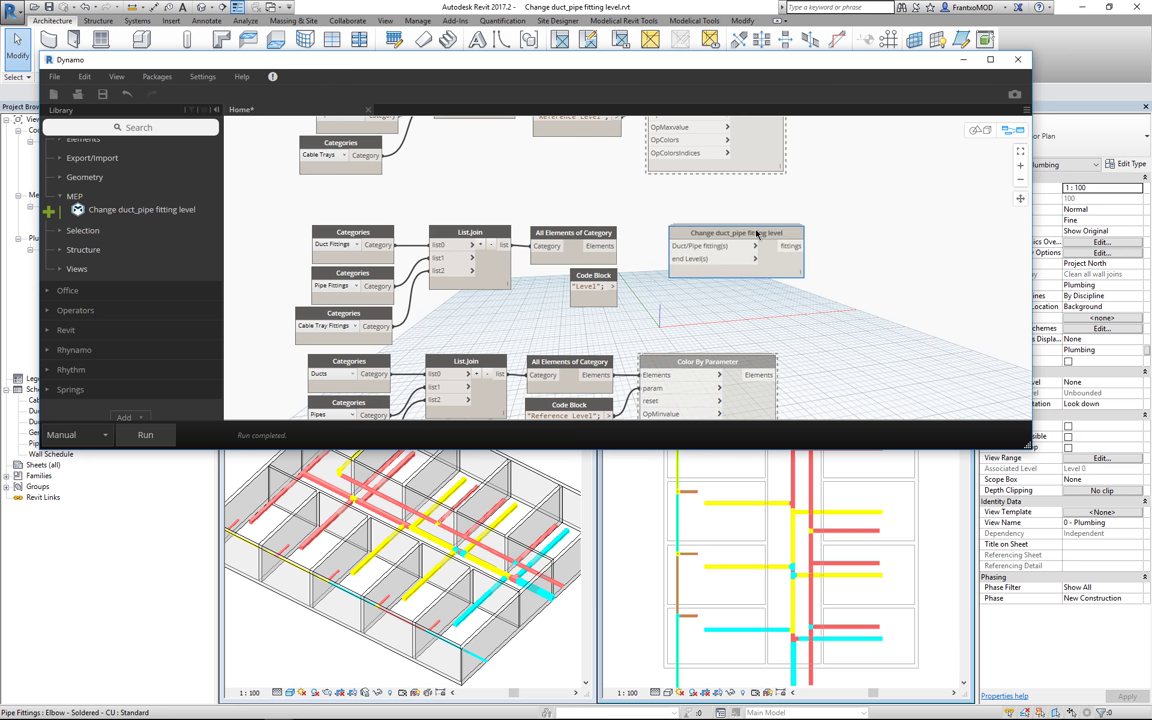
{"action": "left_click_drag", "start_coordinate": [611, 246], "coordinate": [672, 246]}
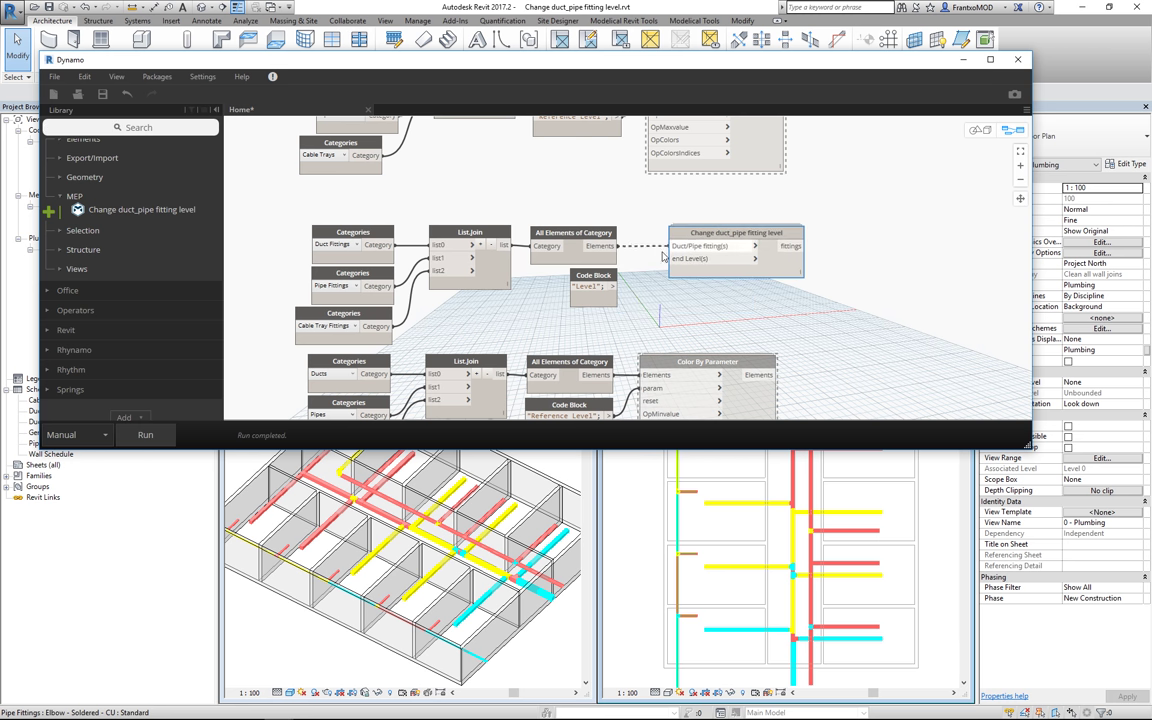
{"action": "left_click_drag", "start_coordinate": [610, 287], "coordinate": [672, 259]}
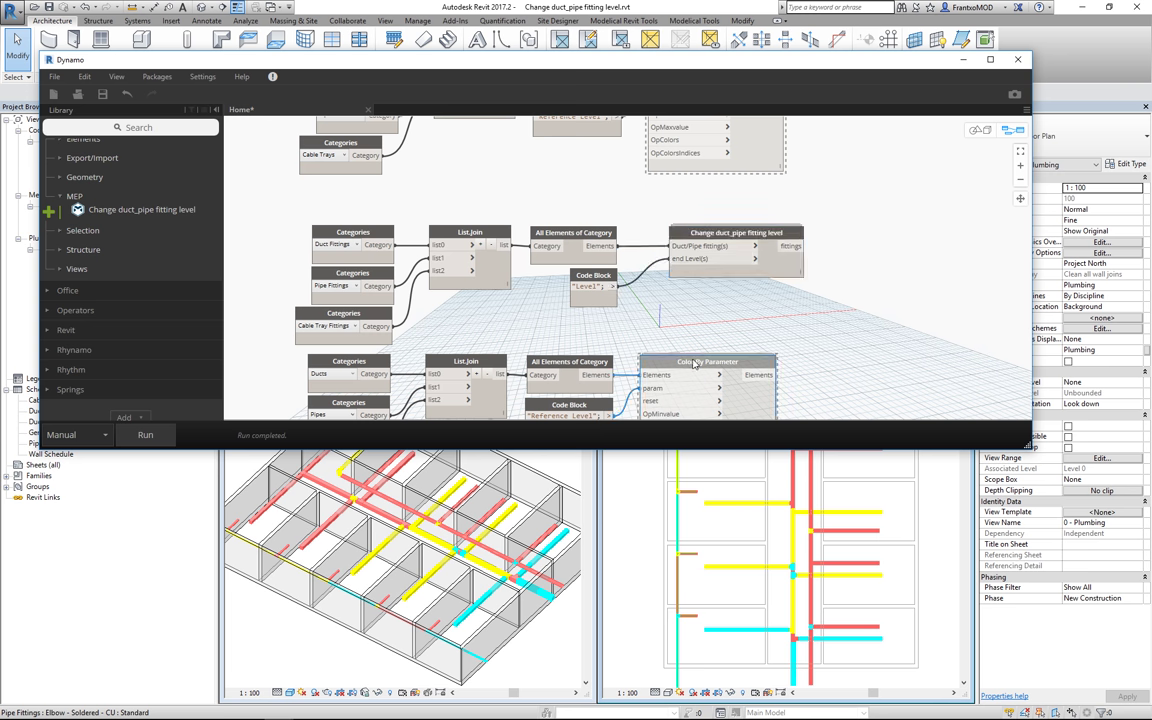
{"action": "scroll", "coordinate": [676, 263], "scroll_direction": "down", "scroll_amount": 1}
{"action": "key", "text": "Delete"}
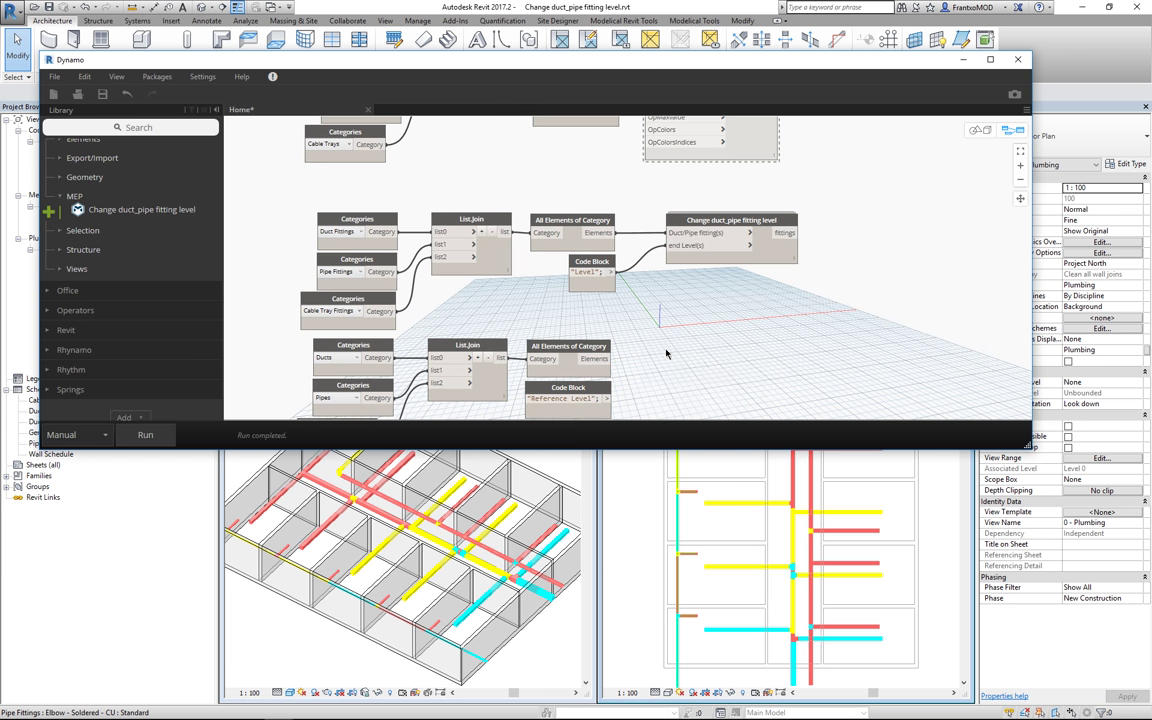
Add Element.SetParameterByName, wiring the collected elements to element and "Reference Level" to parameterName.
{"action": "right_click", "coordinate": [666, 353]}
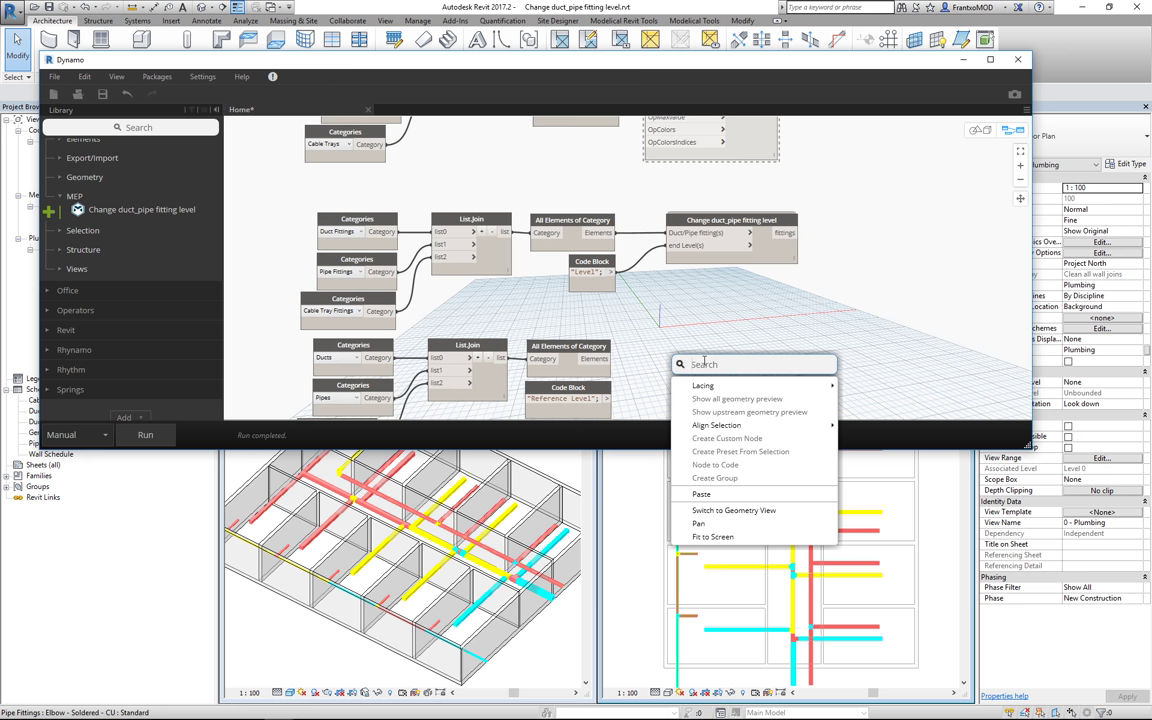
{"action": "type", "text": "setparam"}
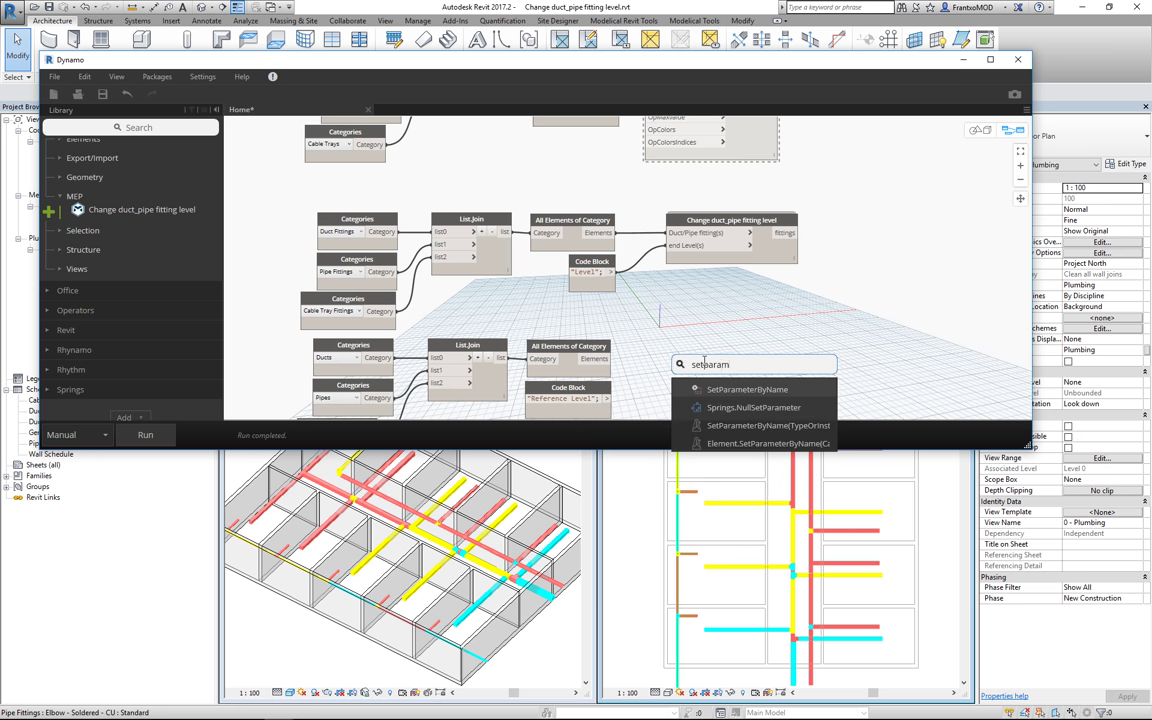
{"action": "left_click", "coordinate": [765, 443]}
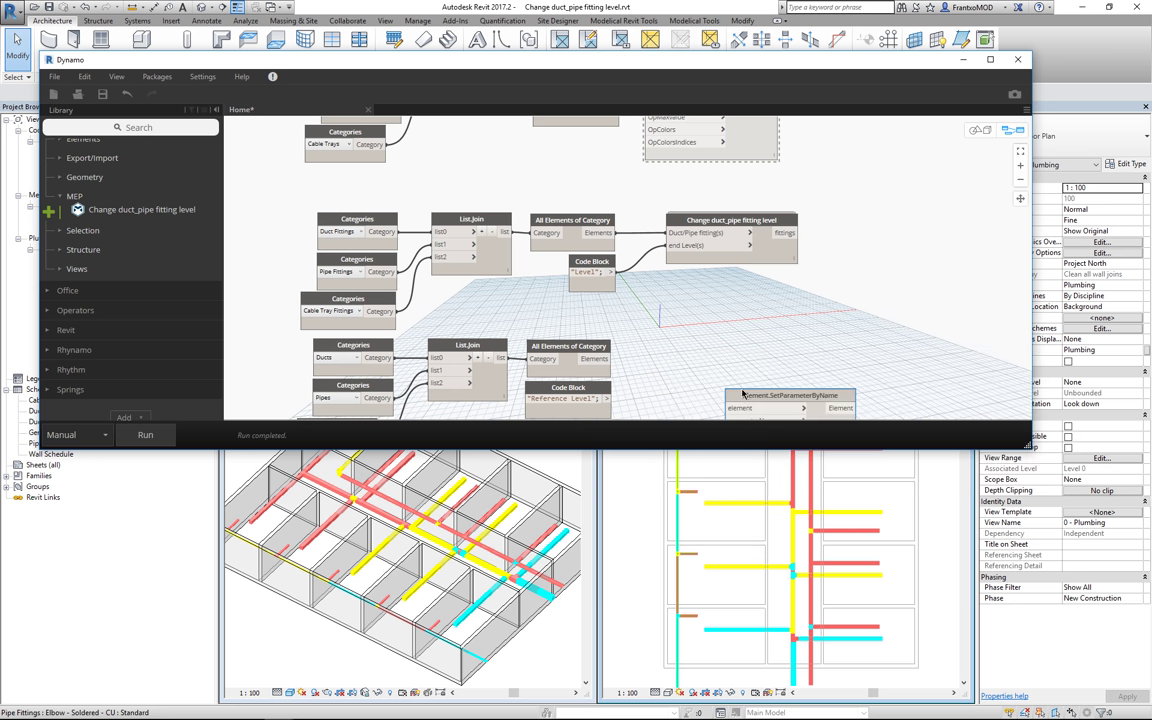
{"action": "left_click_drag", "start_coordinate": [605, 358], "coordinate": [671, 362]}
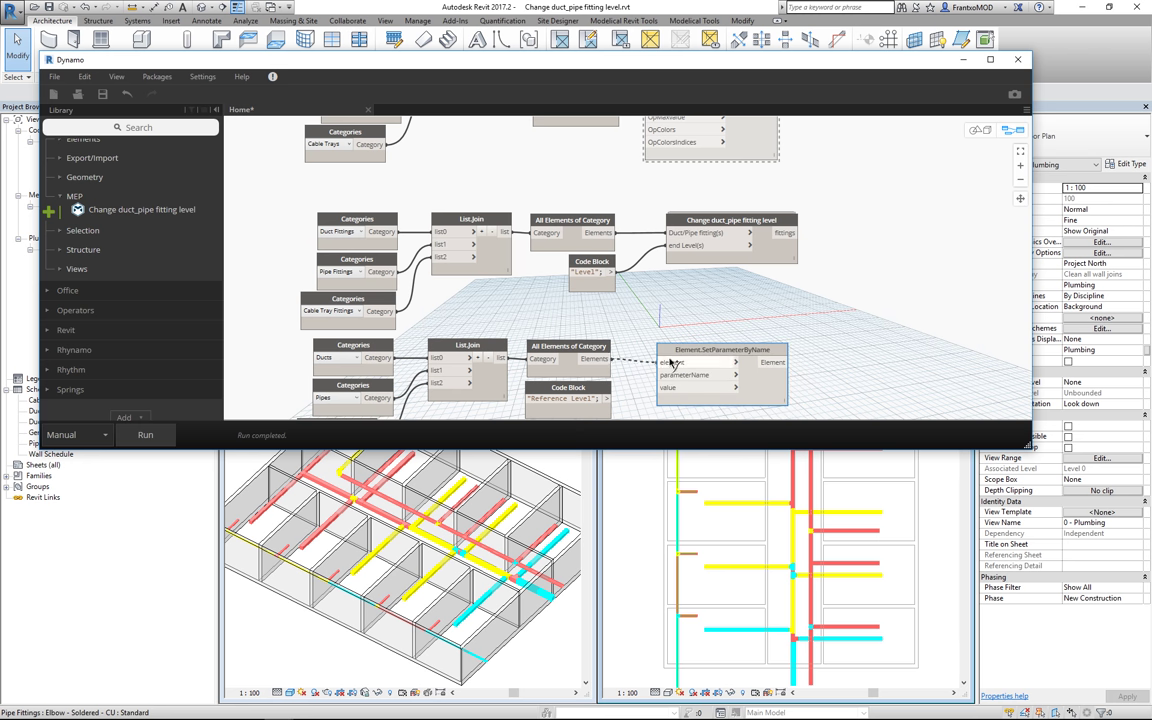
{"action": "left_click", "coordinate": [671, 362]}
{"action": "left_click", "coordinate": [609, 398]}
{"action": "left_click", "coordinate": [658, 387]}
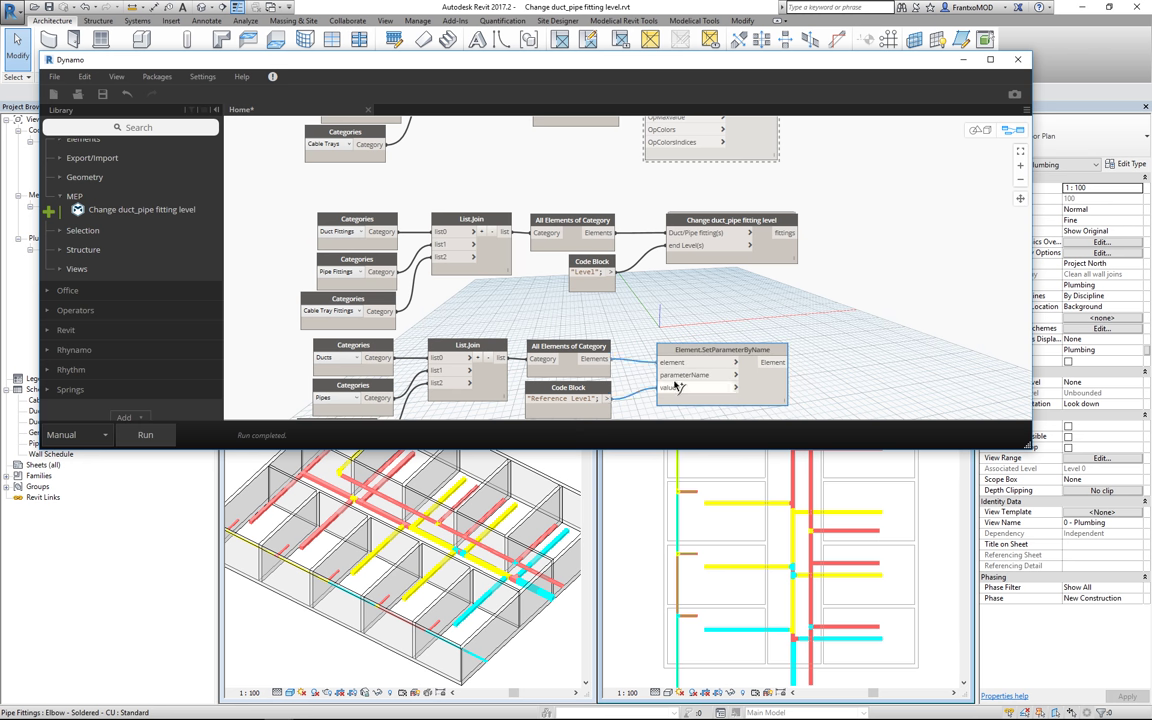
{"action": "middle_click_drag", "start_coordinate": [666, 341], "coordinate": [670, 288]}
{"action": "left_click", "coordinate": [658, 334]}
{"action": "left_click", "coordinate": [676, 322]}
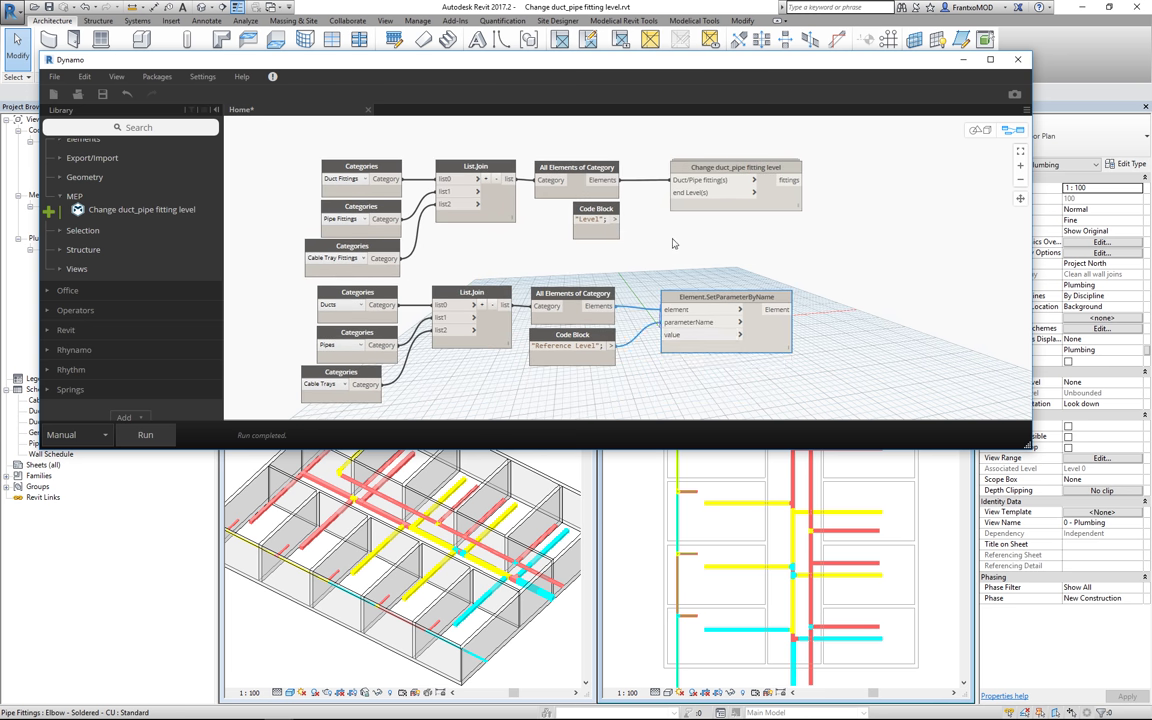
Place a Levels node near the fitting node and set it to Level 0.
{"action": "right_click", "coordinate": [668, 246]}
{"action": "key", "text": "Escape"}
{"action": "right_click", "coordinate": [689, 255]}
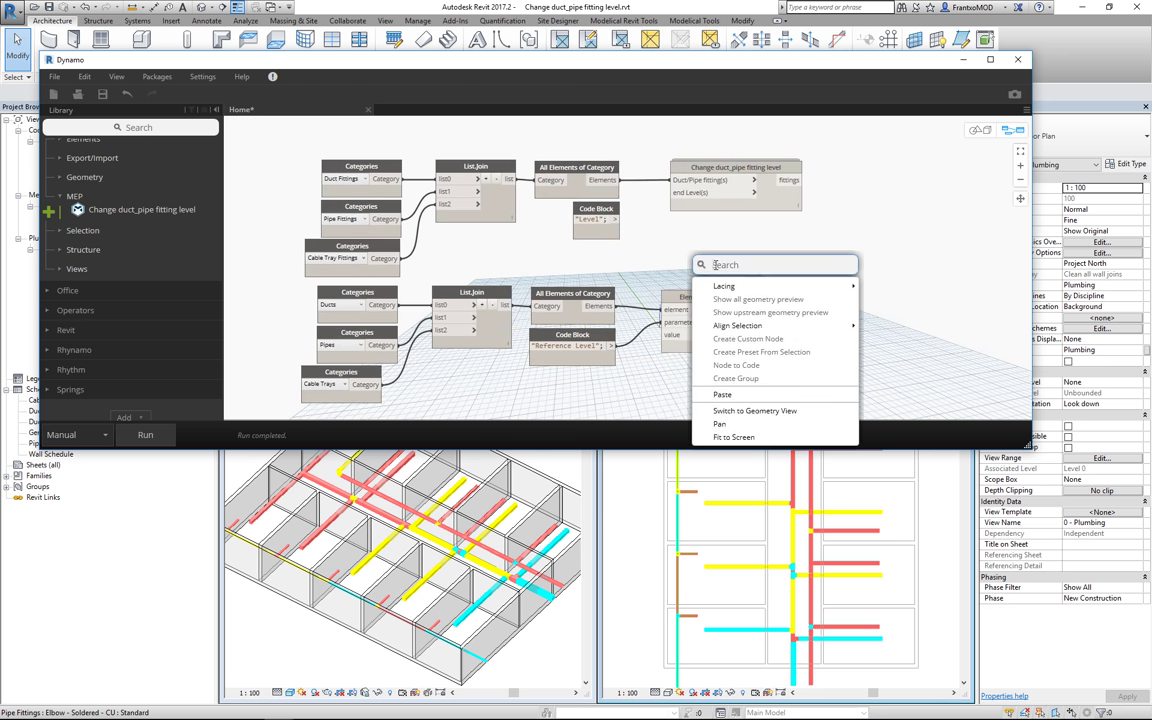
{"action": "type", "text": "levels"}
{"action": "left_click", "coordinate": [741, 289]}
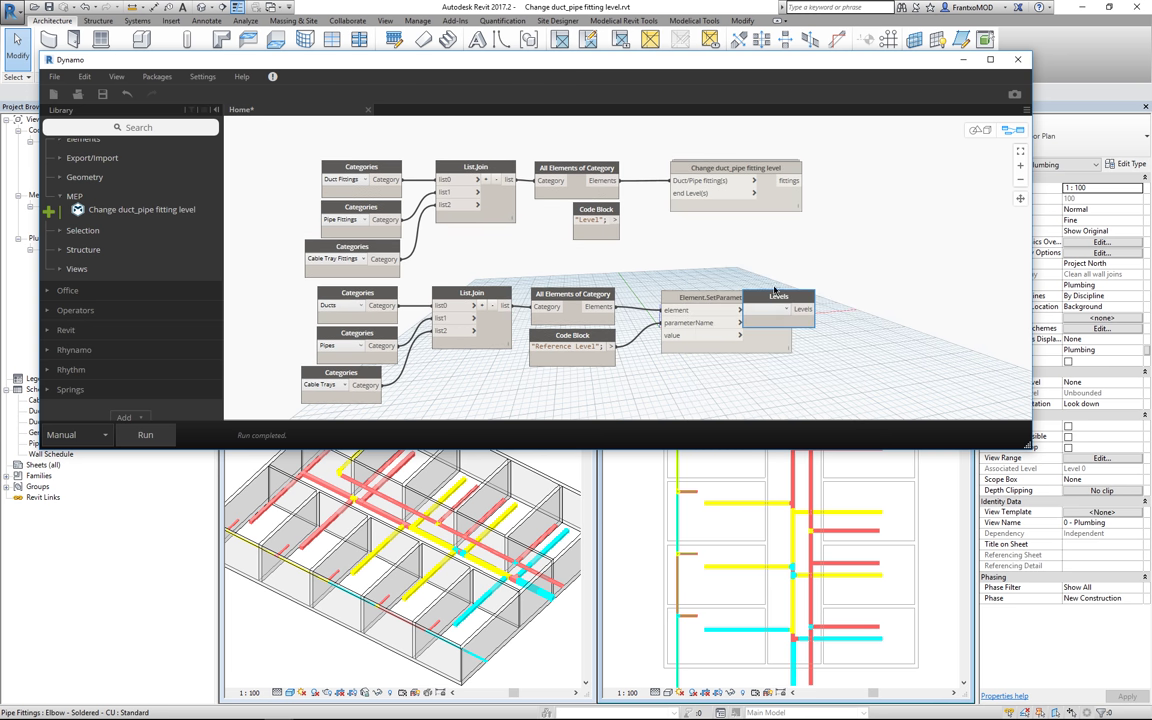
{"action": "left_click_drag", "start_coordinate": [776, 297], "coordinate": [627, 241]}
{"action": "left_click", "coordinate": [630, 254]}
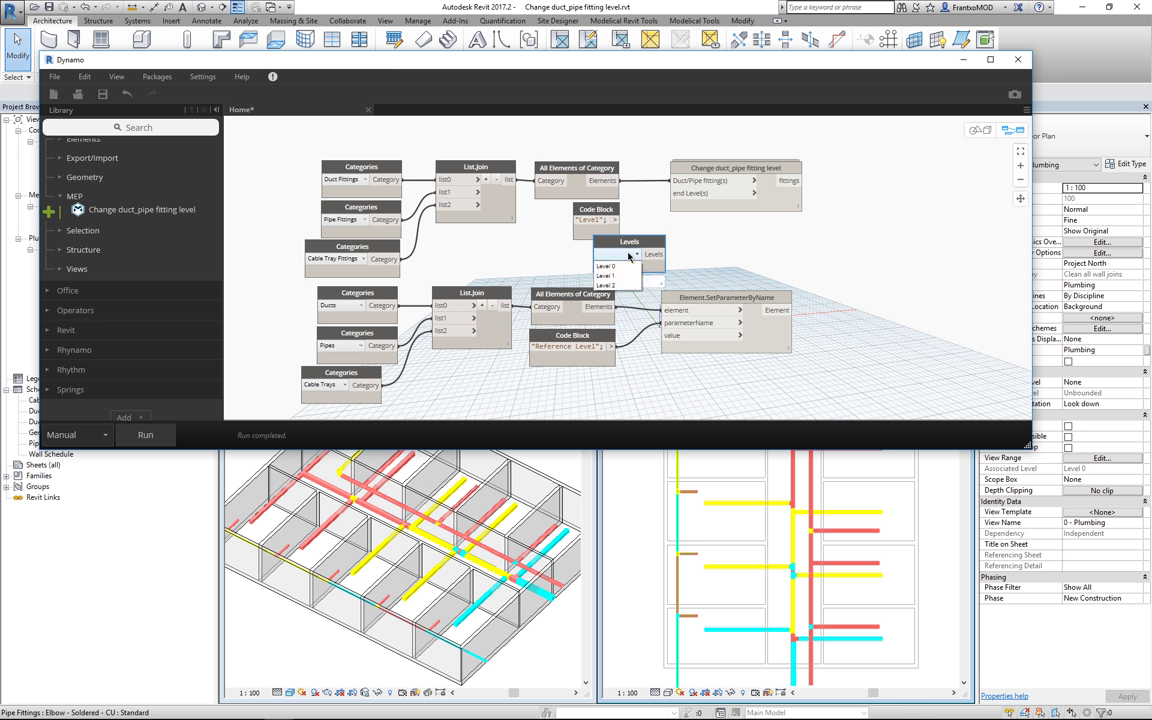
{"action": "left_click", "coordinate": [622, 266]}
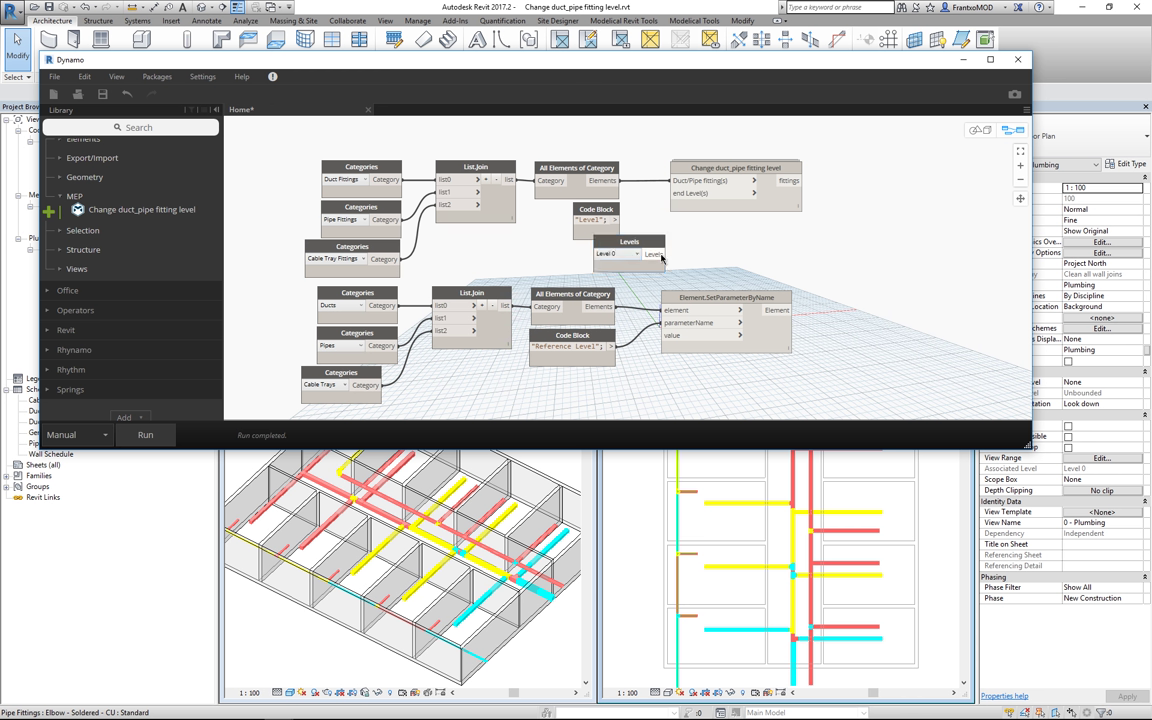
Wire Levels into the level inputs, delete the old Level code block, and run the graph.
{"action": "mouse_move", "coordinate": [672, 193]}
{"action": "left_mouse_down"}
{"action": "mouse_move", "coordinate": [657, 257]}
{"action": "mouse_move", "coordinate": [664, 335]}
{"action": "left_mouse_up"}
{"action": "left_click", "coordinate": [586, 236]}
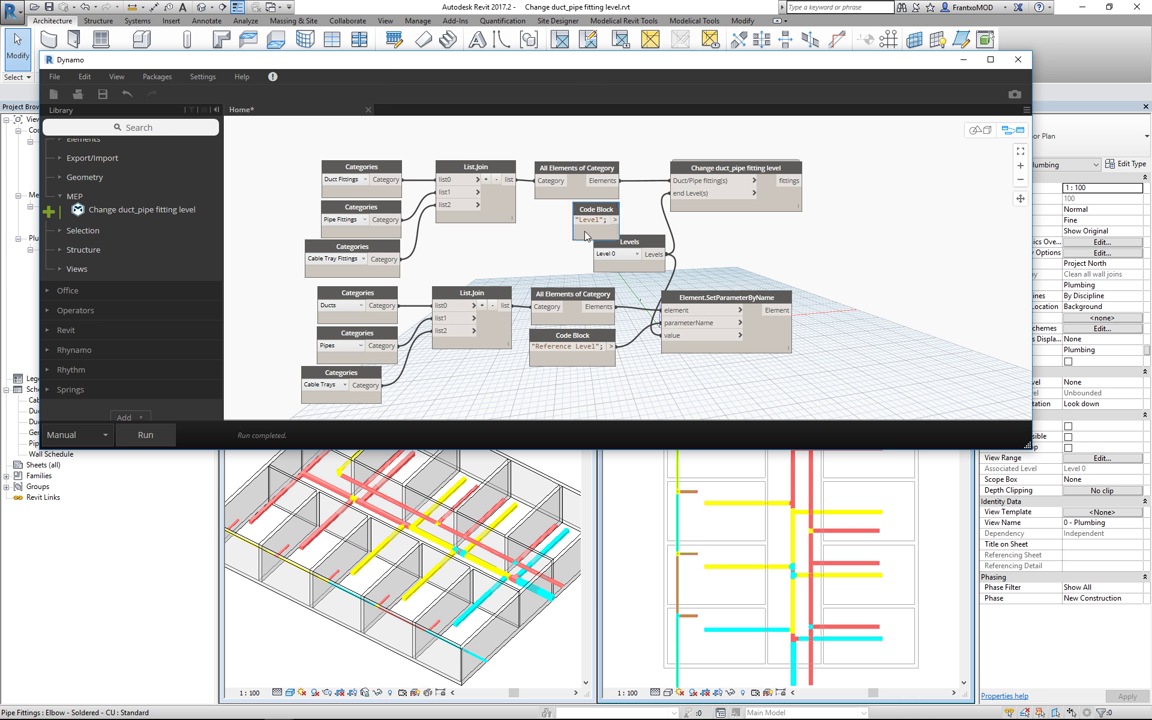
{"action": "key", "text": "Delete"}
{"action": "left_click_drag", "start_coordinate": [644, 243], "coordinate": [598, 240]}
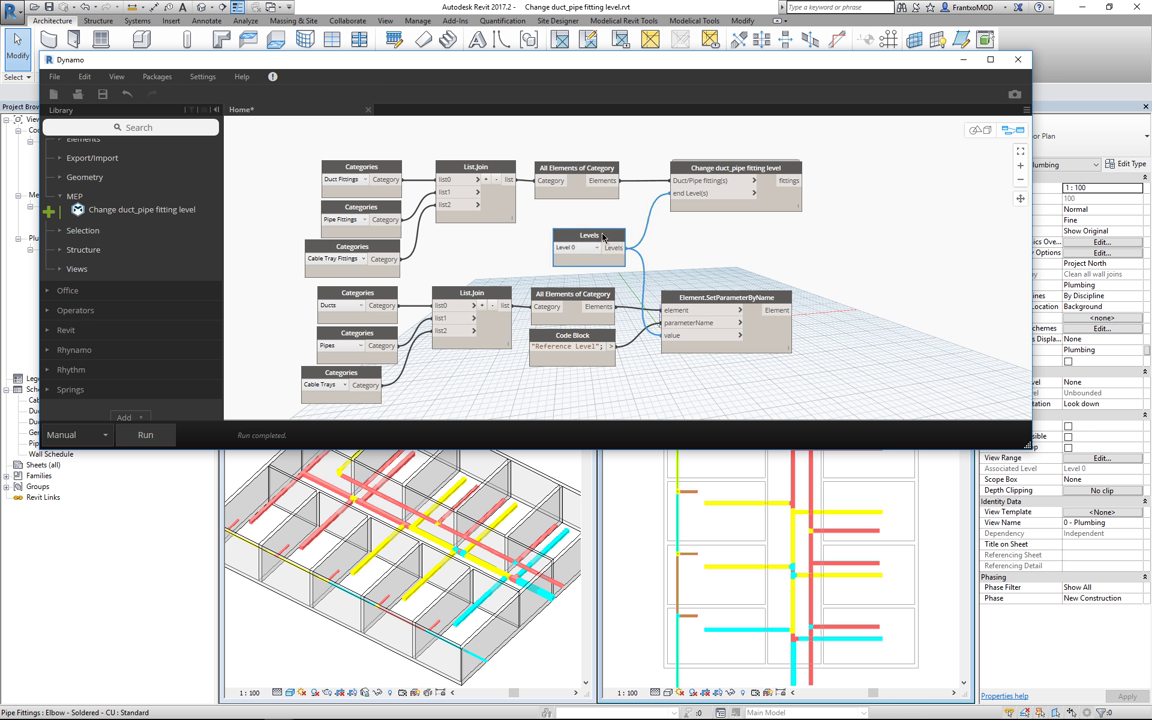
{"action": "left_click", "coordinate": [669, 246]}
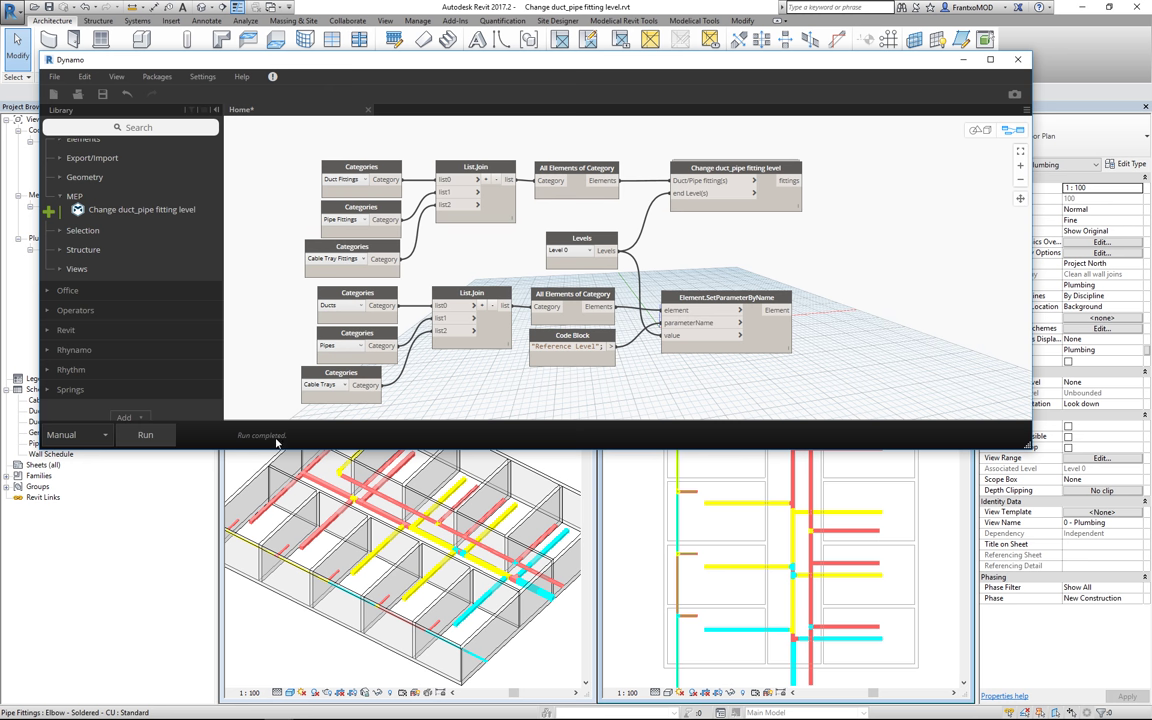
{"action": "left_click", "coordinate": [155, 437]}
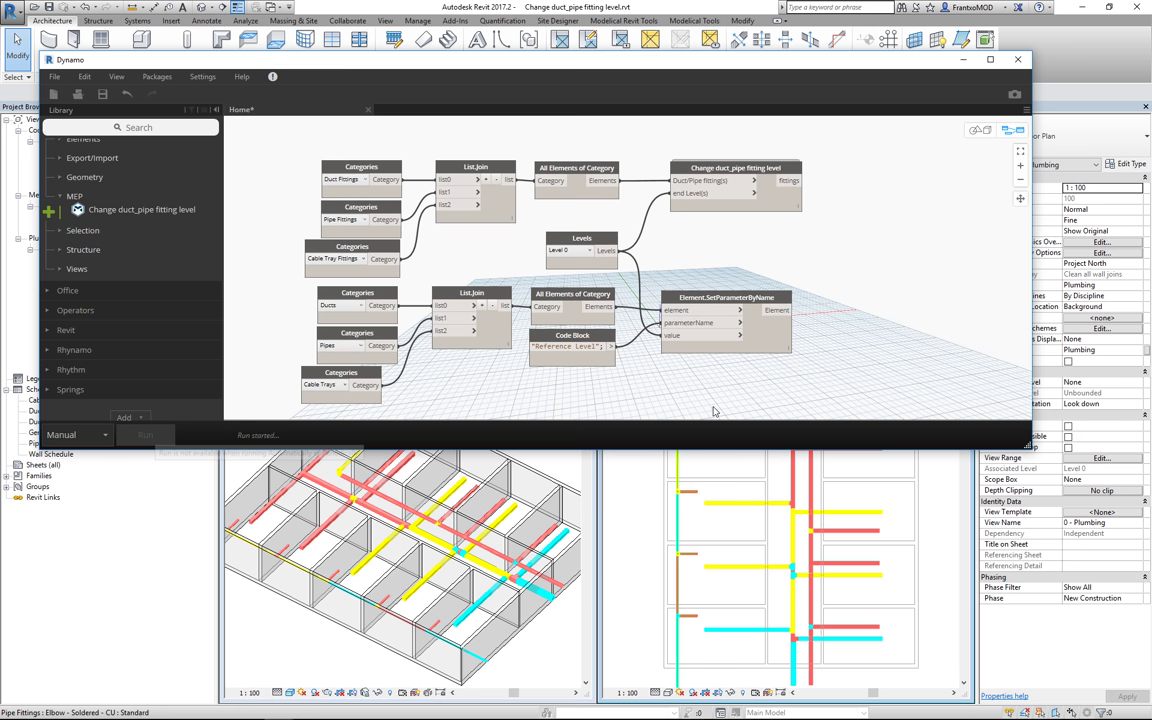
{"action": "left_click", "coordinate": [654, 488]}
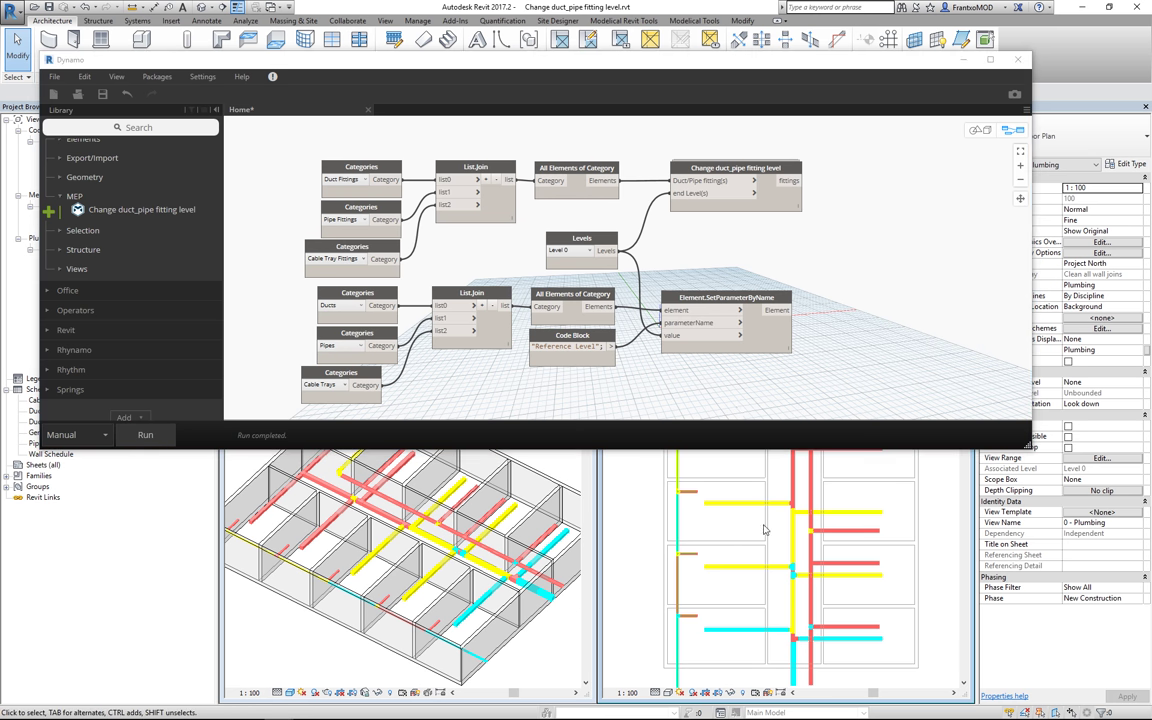
Select two ducts in the 0 - Plumbing plan to confirm they are on Level 0.
{"action": "left_click", "coordinate": [314, 671]}
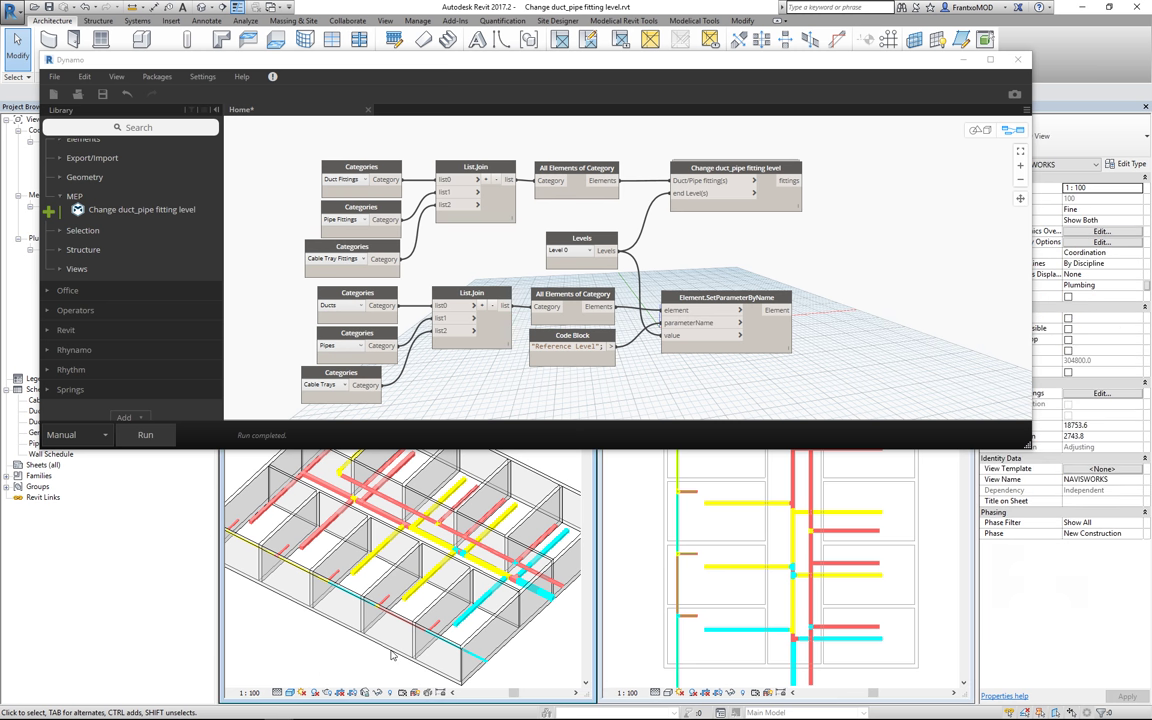
{"action": "left_click", "coordinate": [755, 569]}
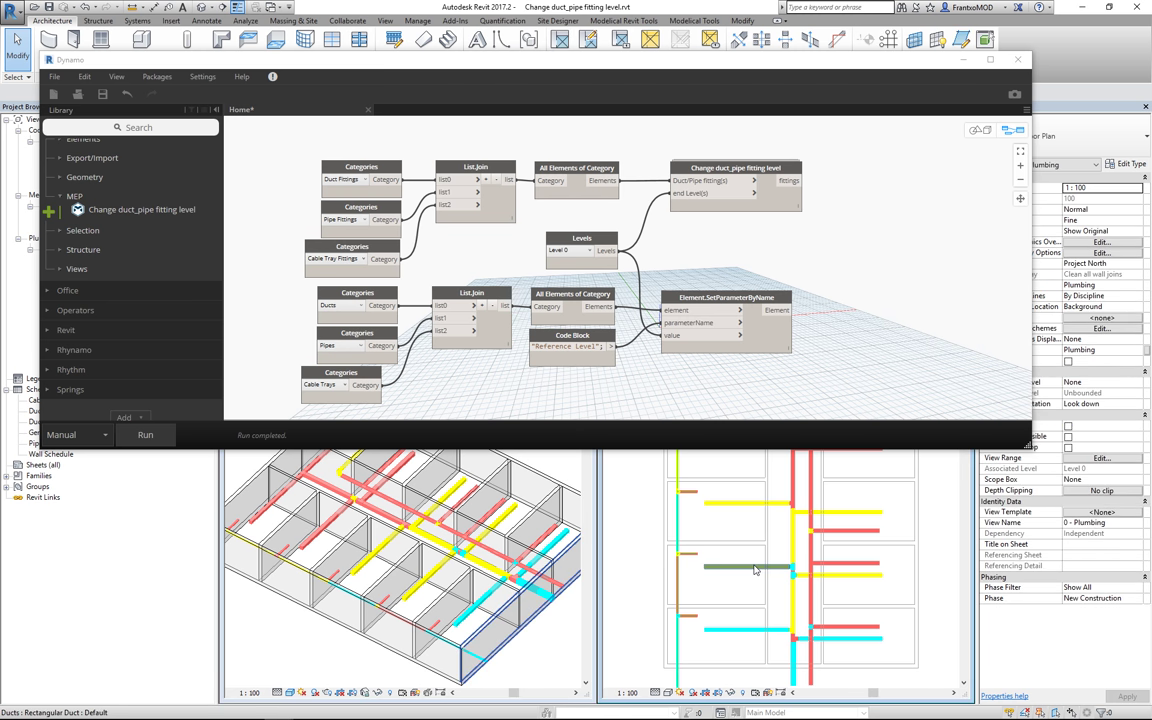
{"action": "left_click", "coordinate": [755, 569]}
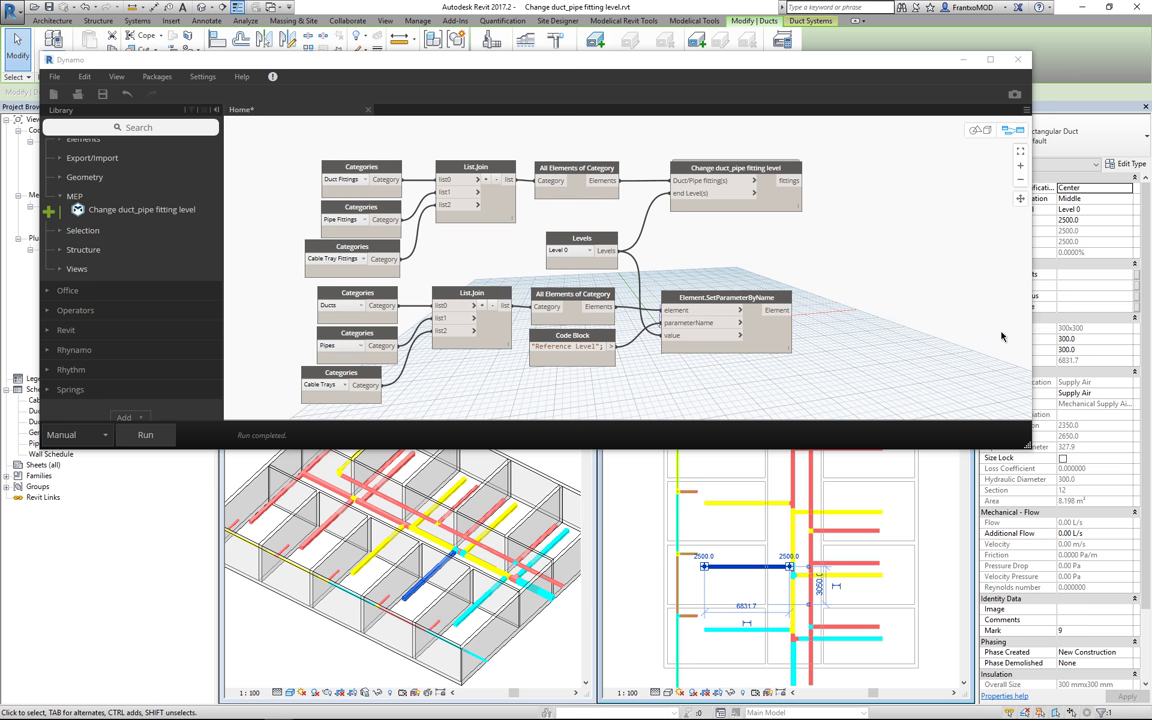
{"action": "left_click", "coordinate": [860, 512]}
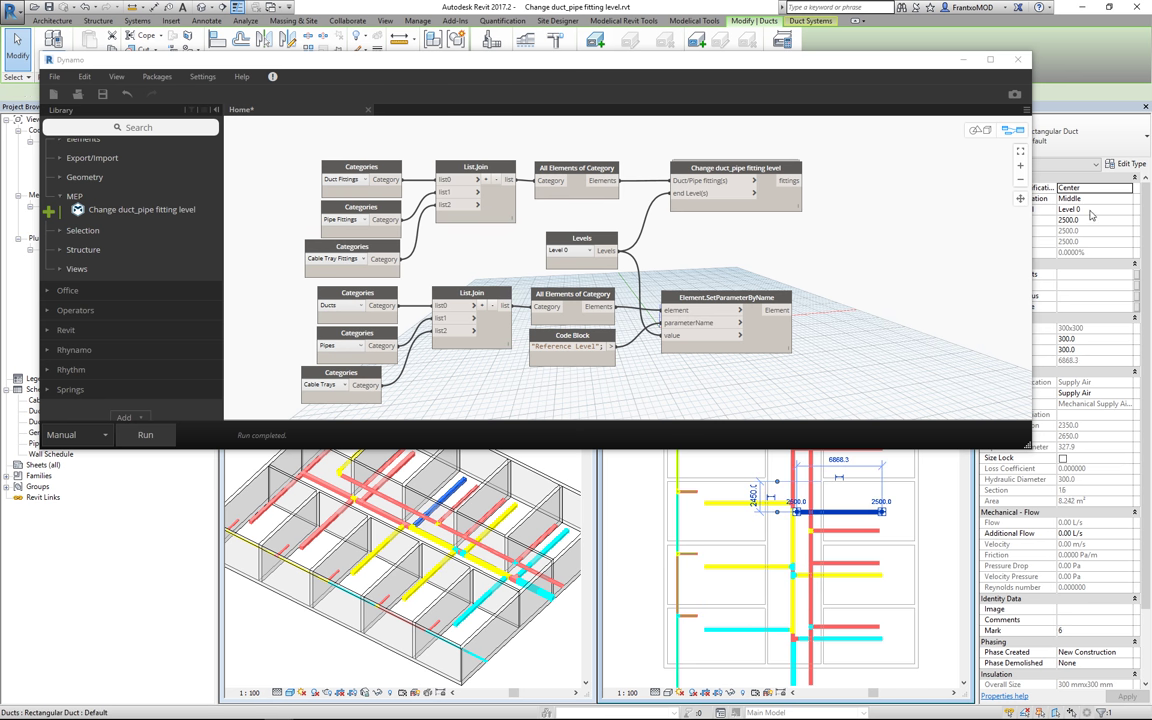
Freeze the SetParameterByName and Change duct_pipe fitting level nodes.
{"action": "left_click", "coordinate": [763, 336]}
{"action": "right_click", "coordinate": [763, 336]}
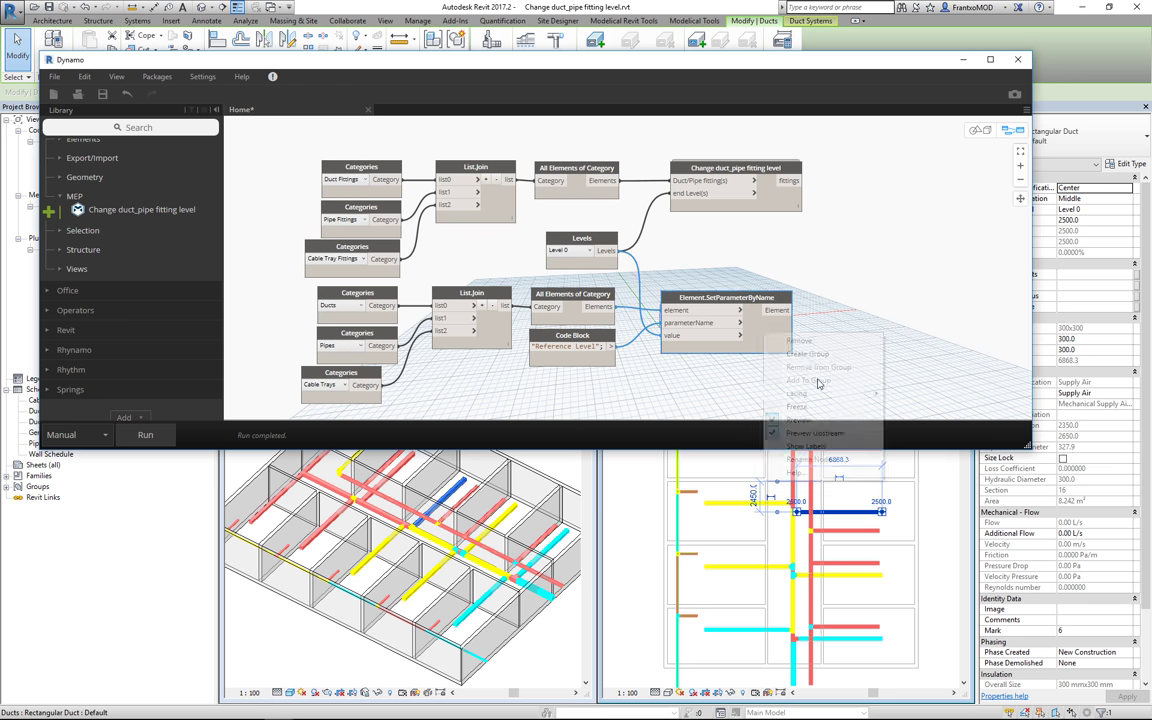
{"action": "left_click", "coordinate": [812, 407]}
{"action": "left_click", "coordinate": [713, 183]}
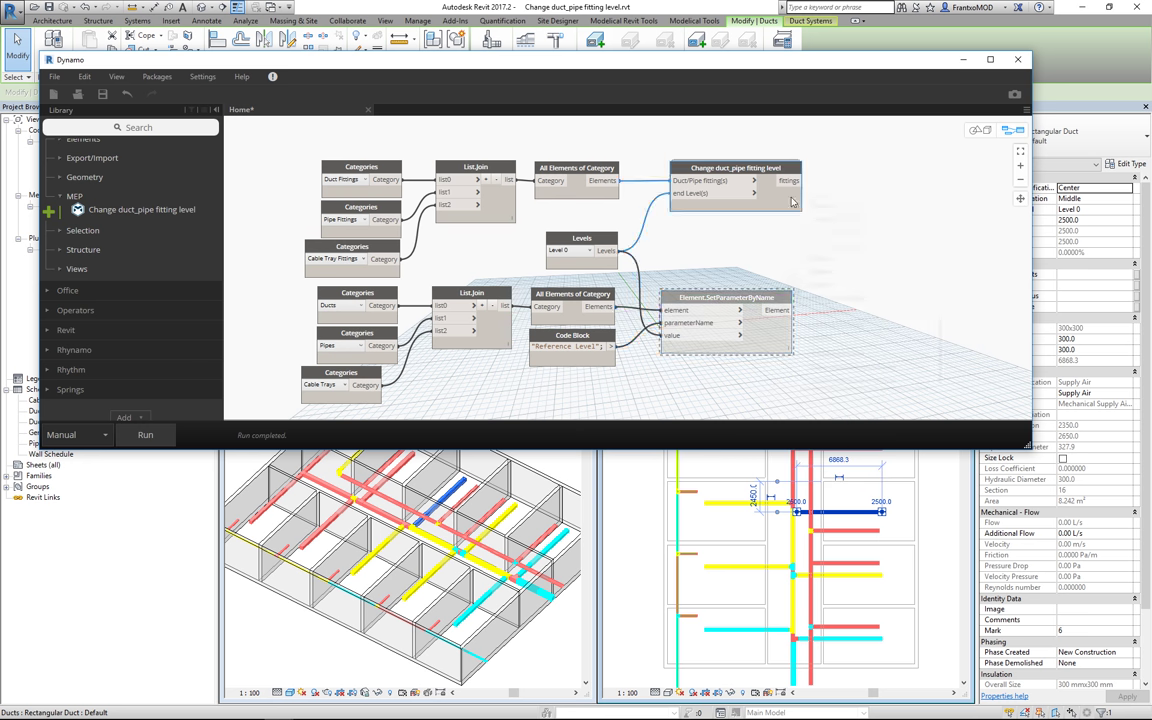
{"action": "right_click", "coordinate": [788, 200]}
{"action": "left_click", "coordinate": [820, 271]}
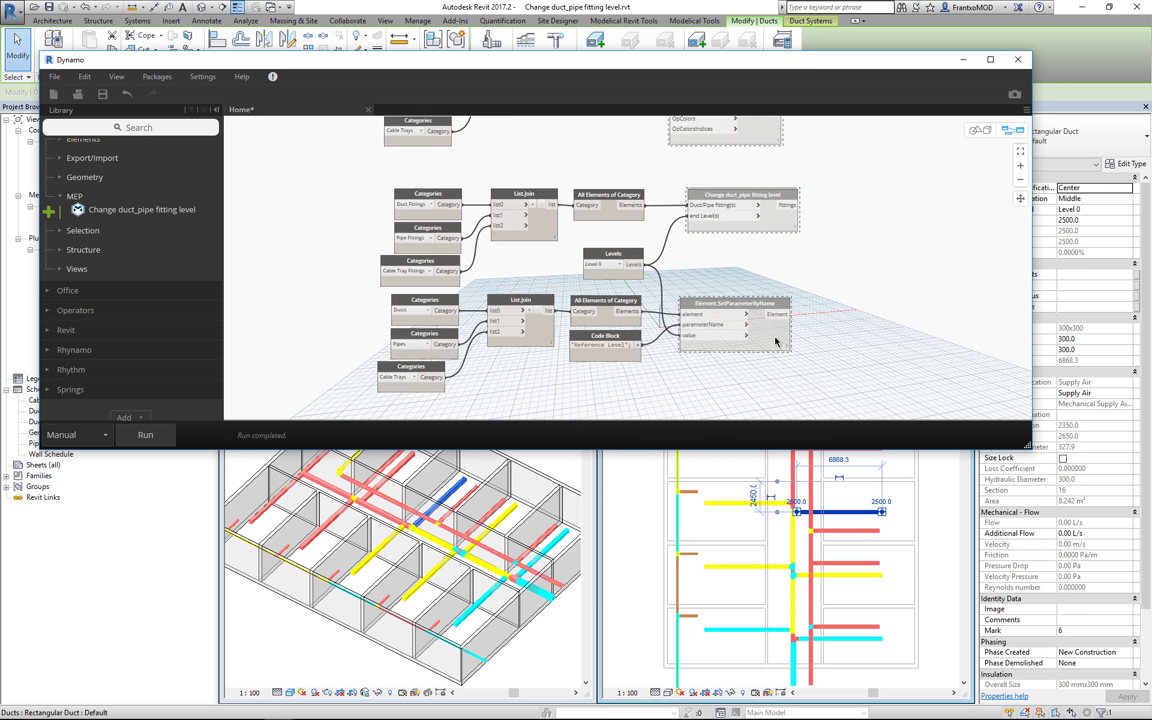
Unfreeze both Color By Parameter nodes and clear the selections in Dynamo and the plan.
{"action": "scroll", "coordinate": [779, 152], "scroll_direction": "down", "scroll_amount": 3}
{"action": "scroll", "coordinate": [779, 152], "scroll_direction": "up", "scroll_amount": 3}
{"action": "right_click", "coordinate": [765, 205]}
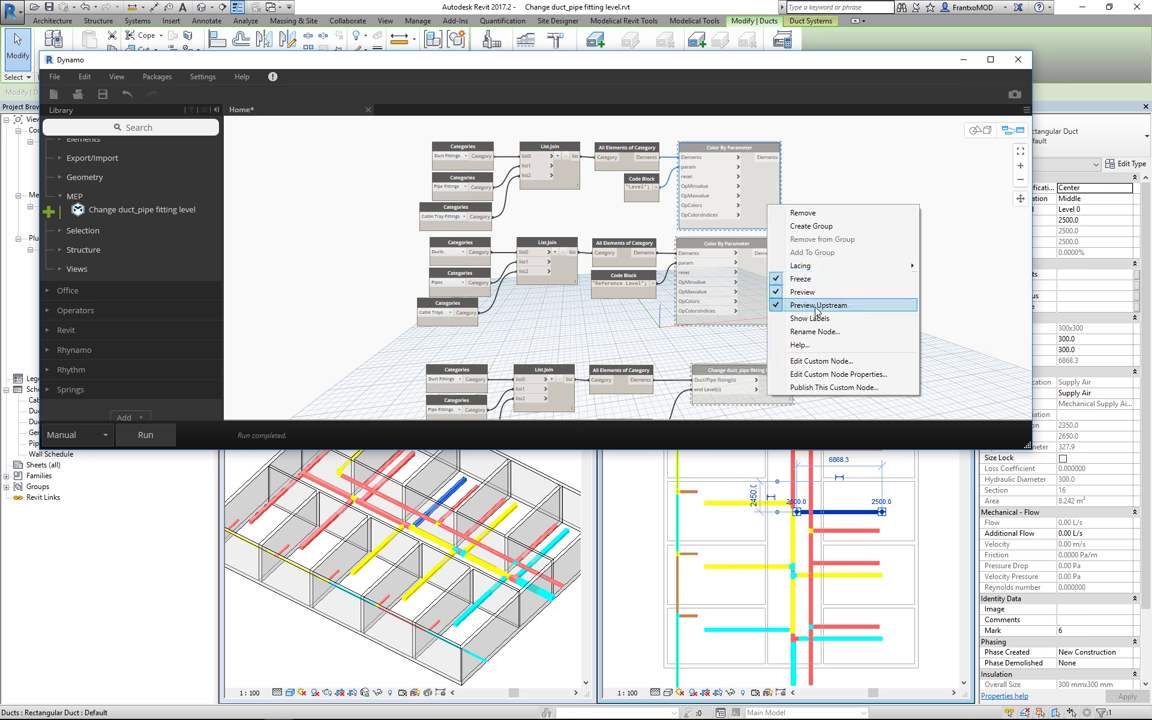
{"action": "left_click", "coordinate": [785, 275]}
{"action": "right_click", "coordinate": [681, 263]}
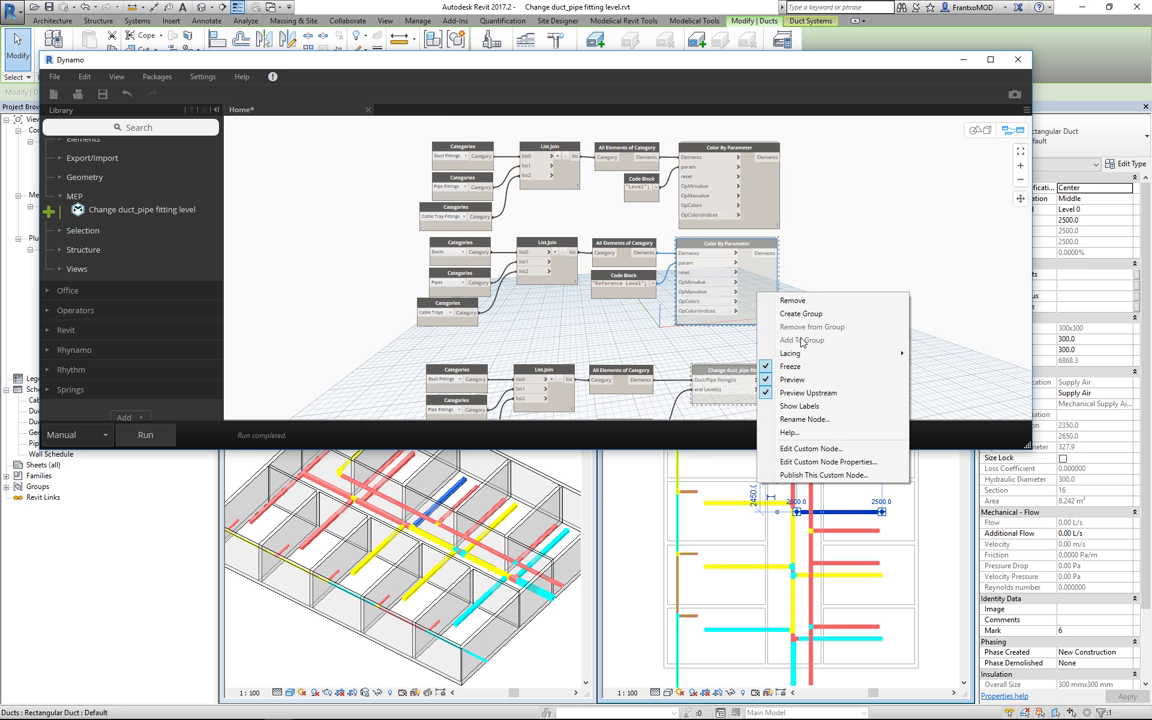
{"action": "left_click", "coordinate": [720, 331]}
{"action": "left_click", "coordinate": [861, 271]}
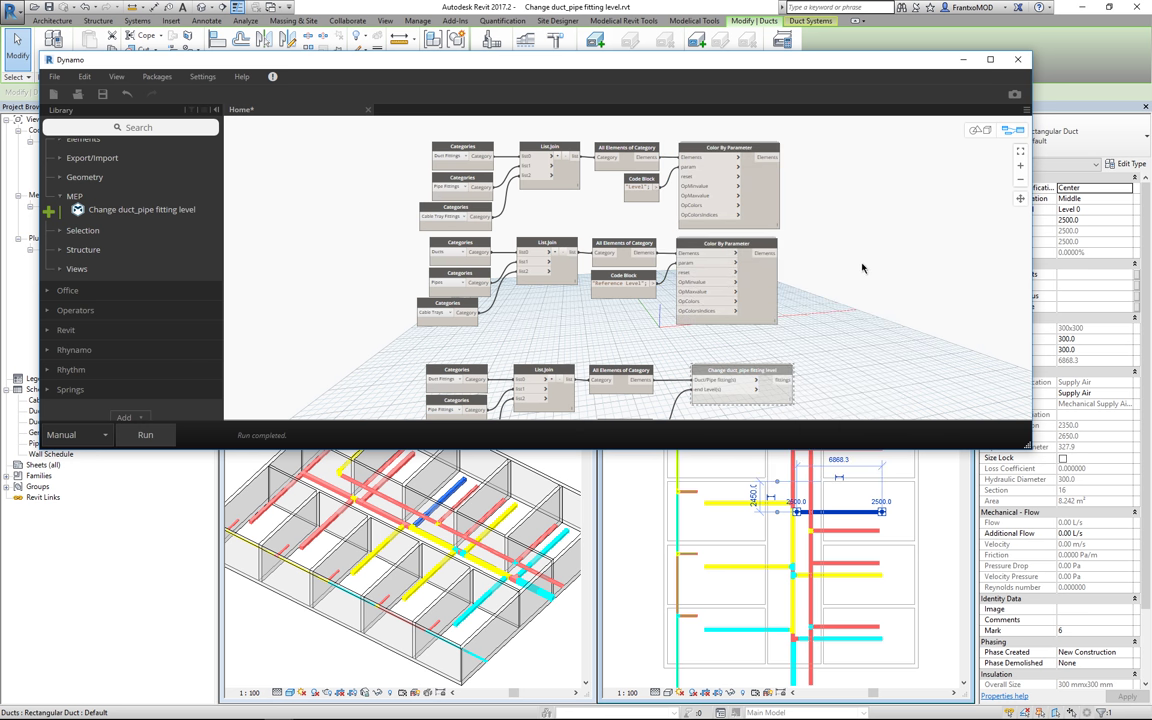
{"action": "left_click", "coordinate": [630, 491]}
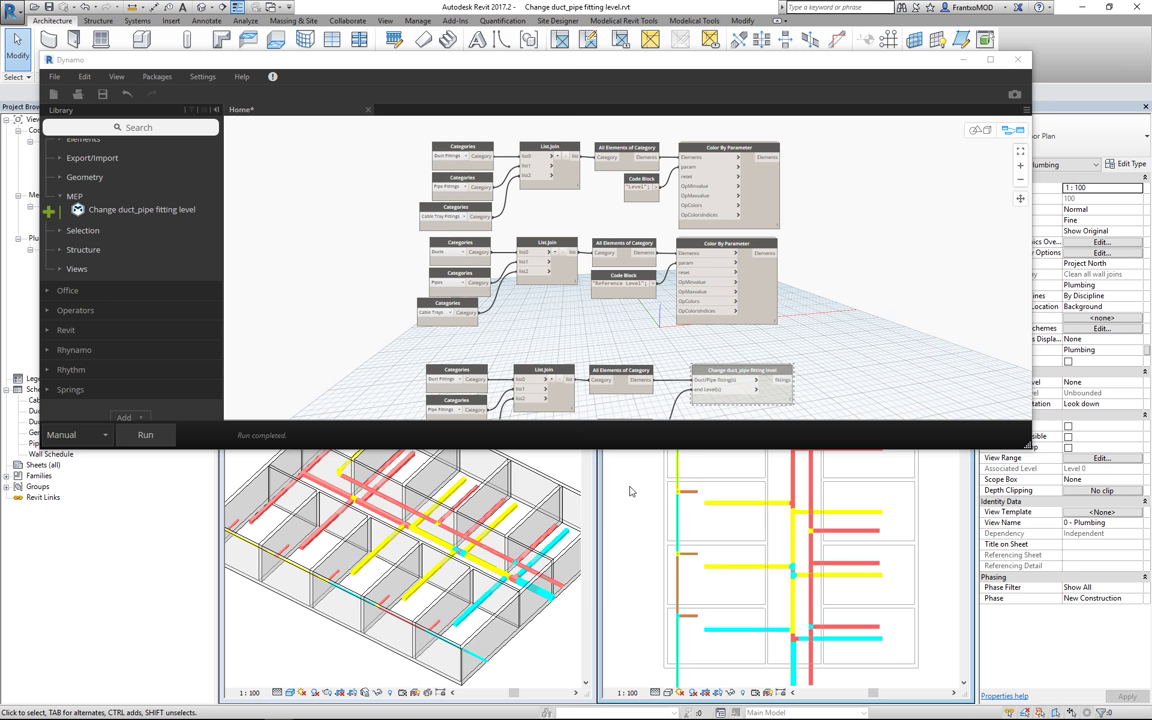
Rerun the colour graph for the 3D view, then zoom into the plan and select a duct.
{"action": "left_click", "coordinate": [146, 435]}
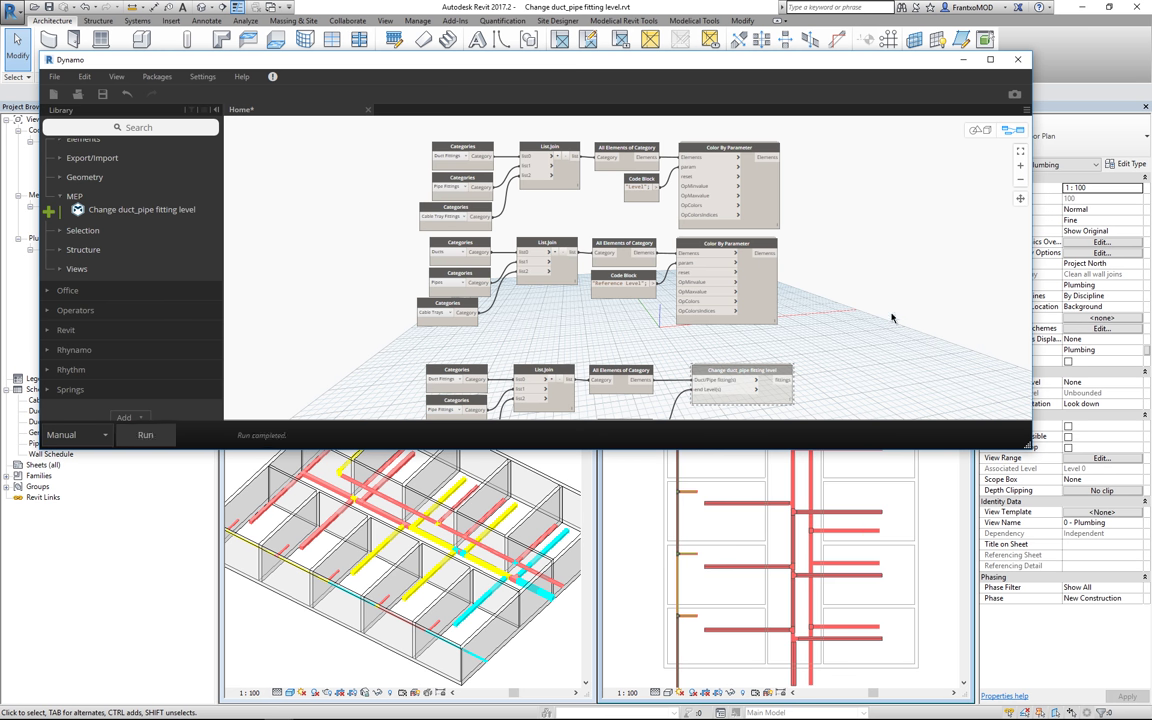
{"action": "left_click", "coordinate": [555, 465]}
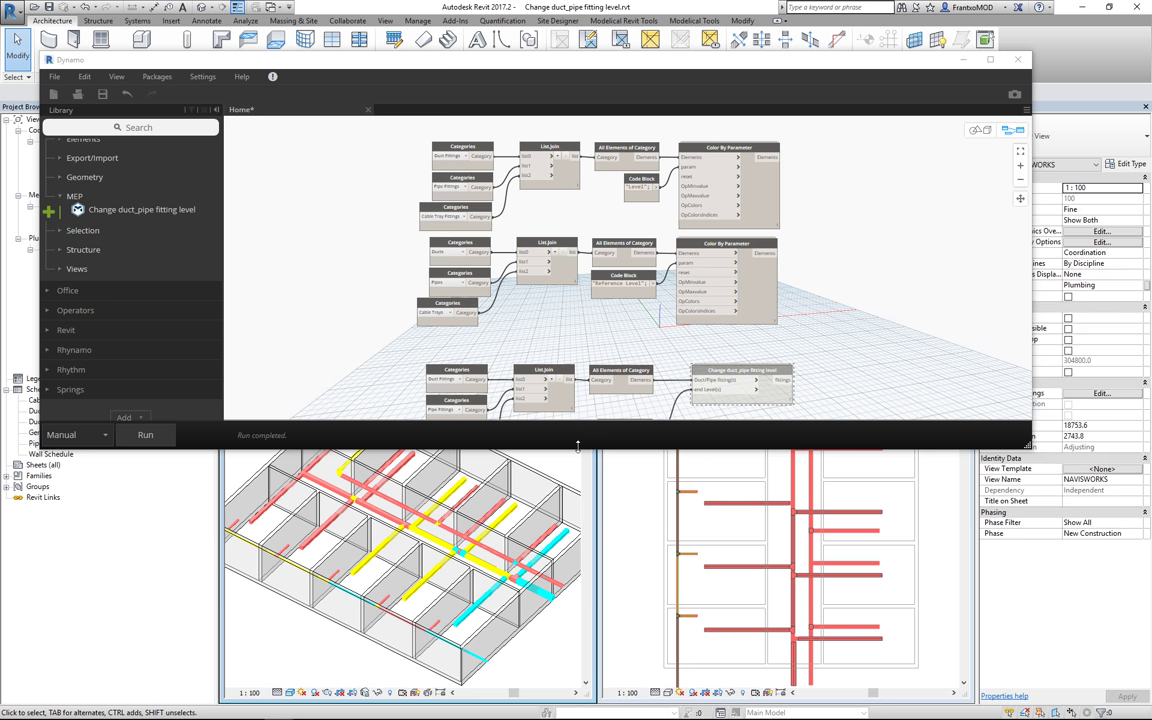
{"action": "left_click", "coordinate": [147, 435]}
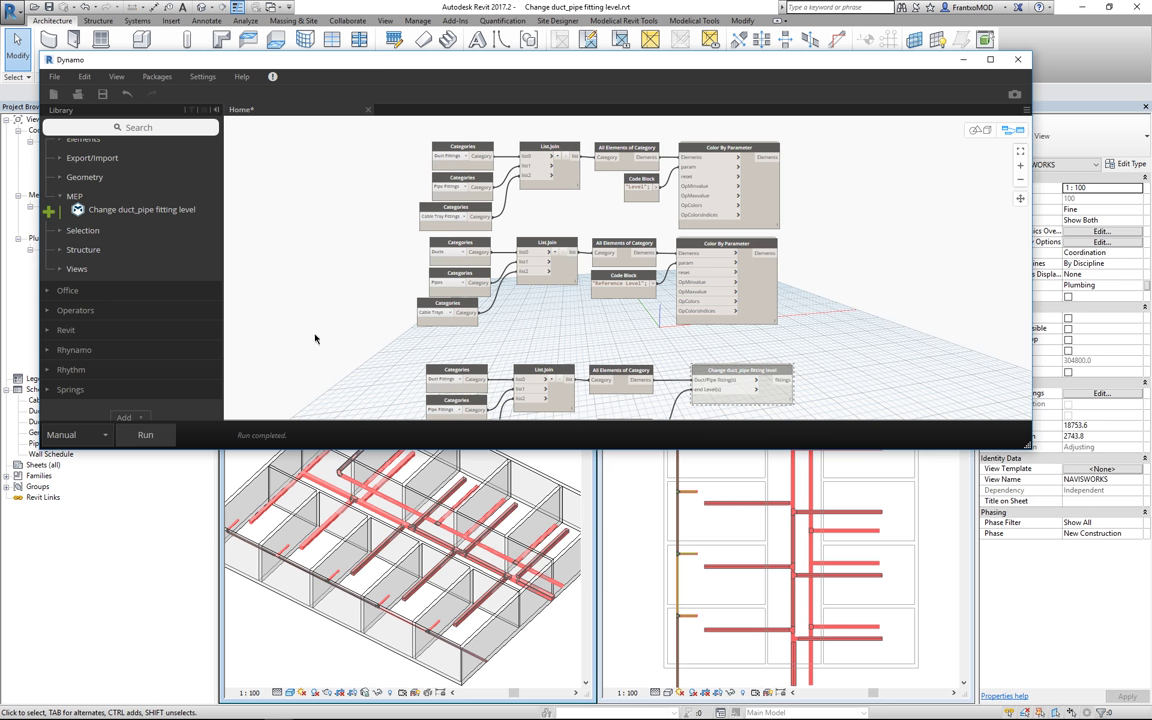
{"action": "left_click", "coordinate": [235, 591]}
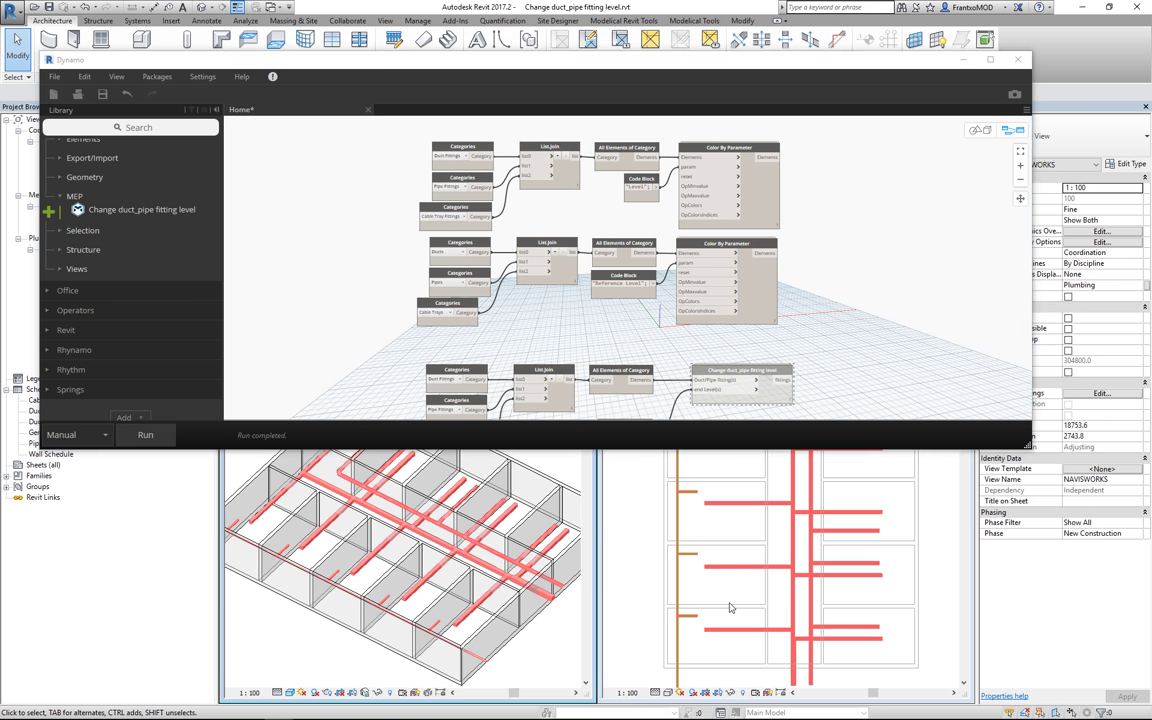
{"action": "left_click", "coordinate": [644, 523]}
{"action": "scroll", "coordinate": [745, 512], "scroll_direction": "up", "scroll_amount": 3}
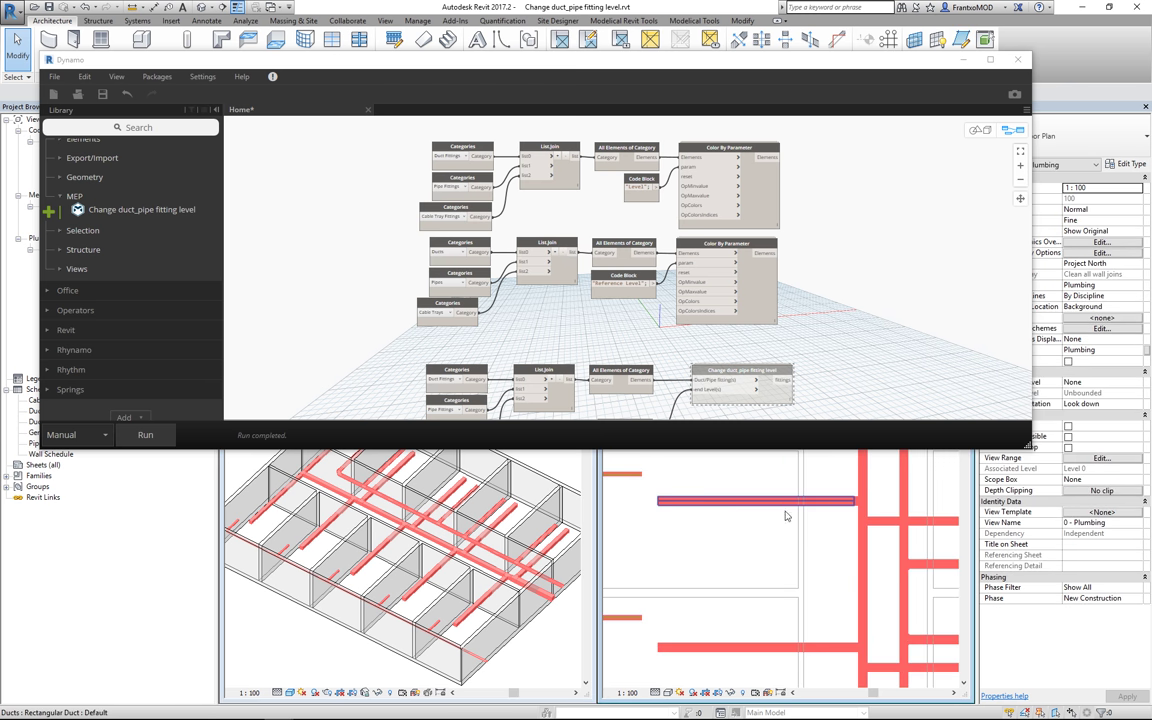
{"action": "left_click", "coordinate": [775, 505]}
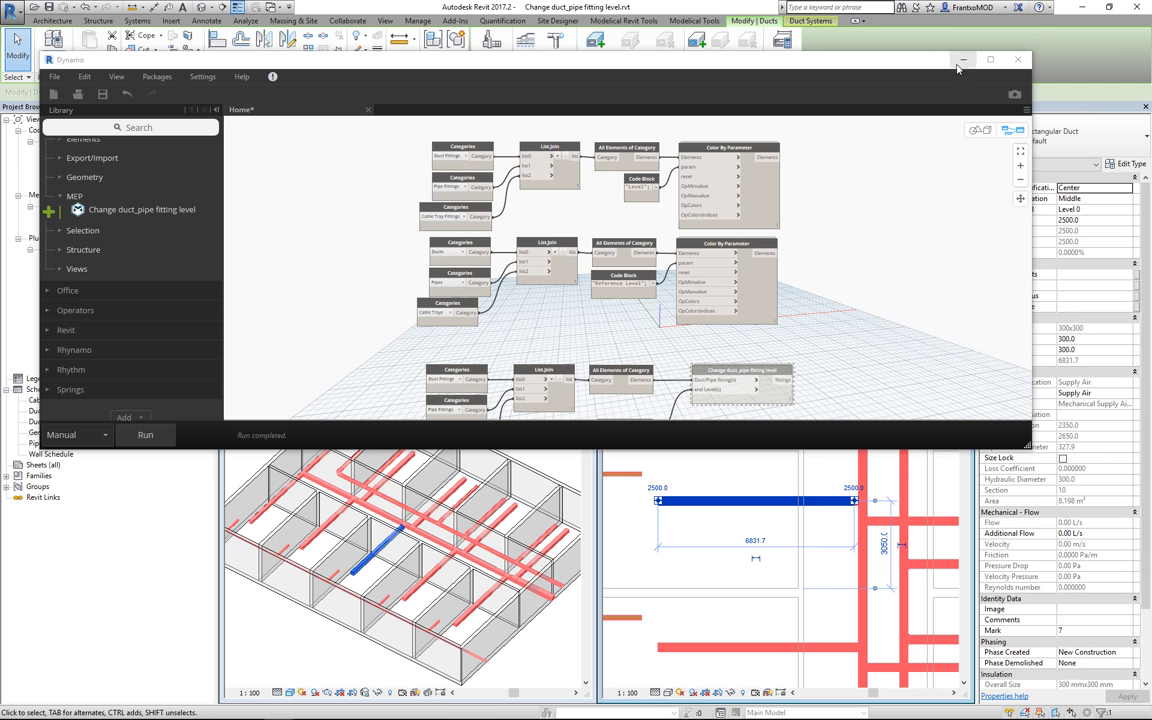
Hide the Dynamo window and select the duct tee fitting to check its level.
{"action": "left_click_drag", "start_coordinate": [840, 59], "coordinate": [810, 61]}
{"action": "left_click", "coordinate": [933, 61]}
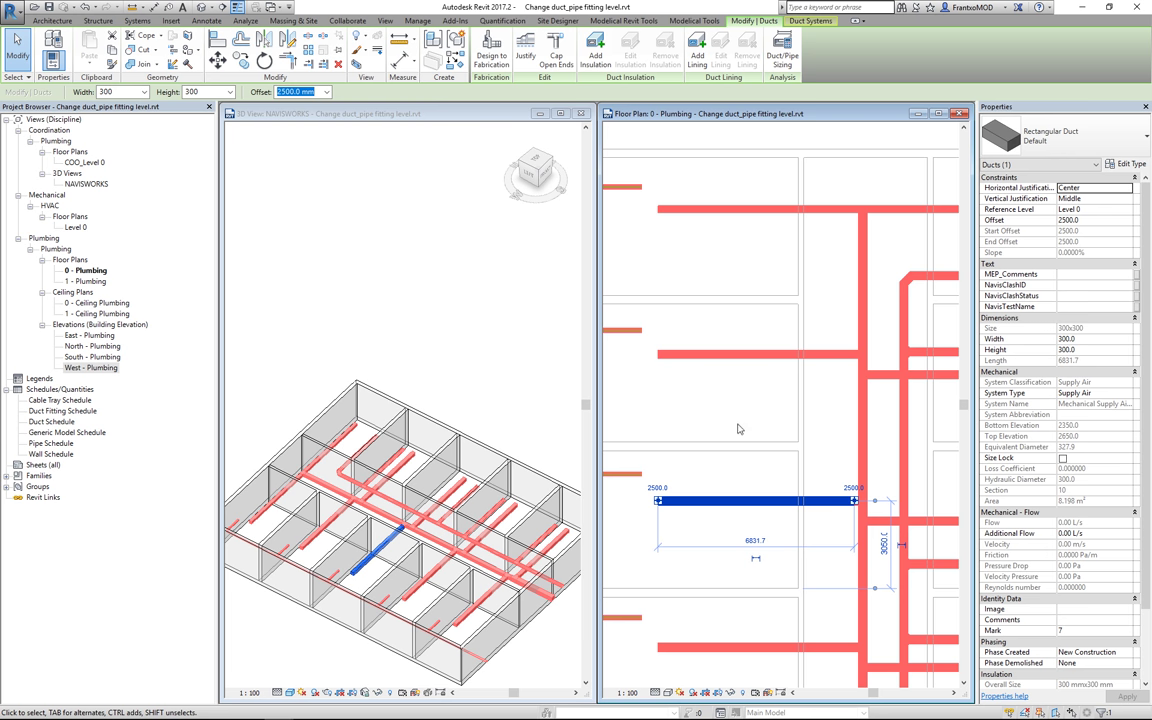
{"action": "left_click", "coordinate": [738, 429]}
{"action": "scroll", "coordinate": [780, 300], "scroll_direction": "down", "scroll_amount": 3}
{"action": "scroll", "coordinate": [825, 288], "scroll_direction": "up", "scroll_amount": 1}
{"action": "scroll", "coordinate": [825, 288], "scroll_direction": "up", "scroll_amount": 3}
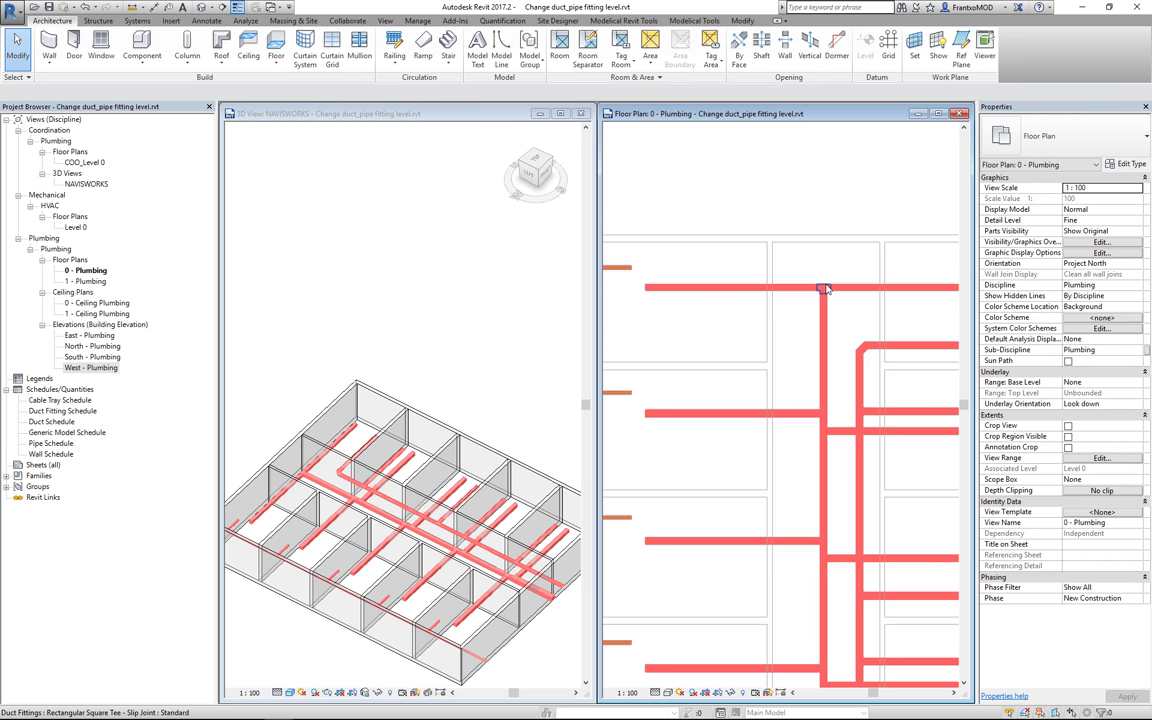
{"action": "left_click", "coordinate": [824, 288]}
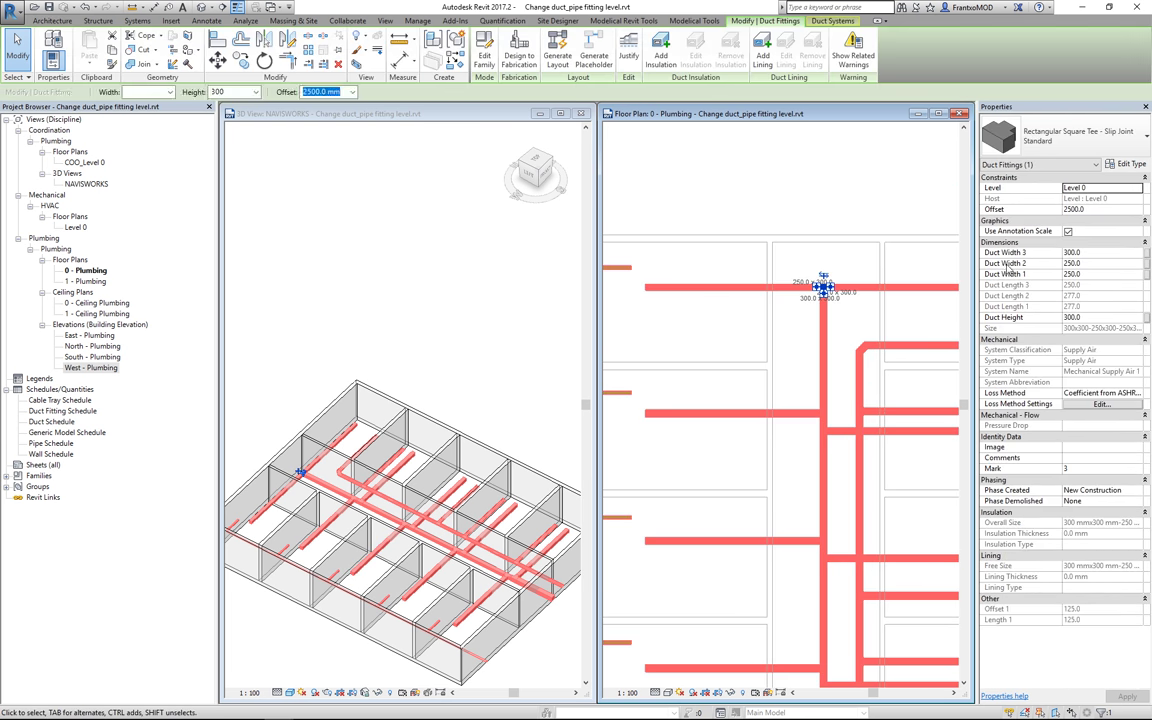
Select the pipe tee fitting and confirm it reports Level 0.
{"action": "scroll", "coordinate": [920, 273], "scroll_direction": "down", "scroll_amount": 1}
{"action": "scroll", "coordinate": [920, 273], "scroll_direction": "down", "scroll_amount": 1}
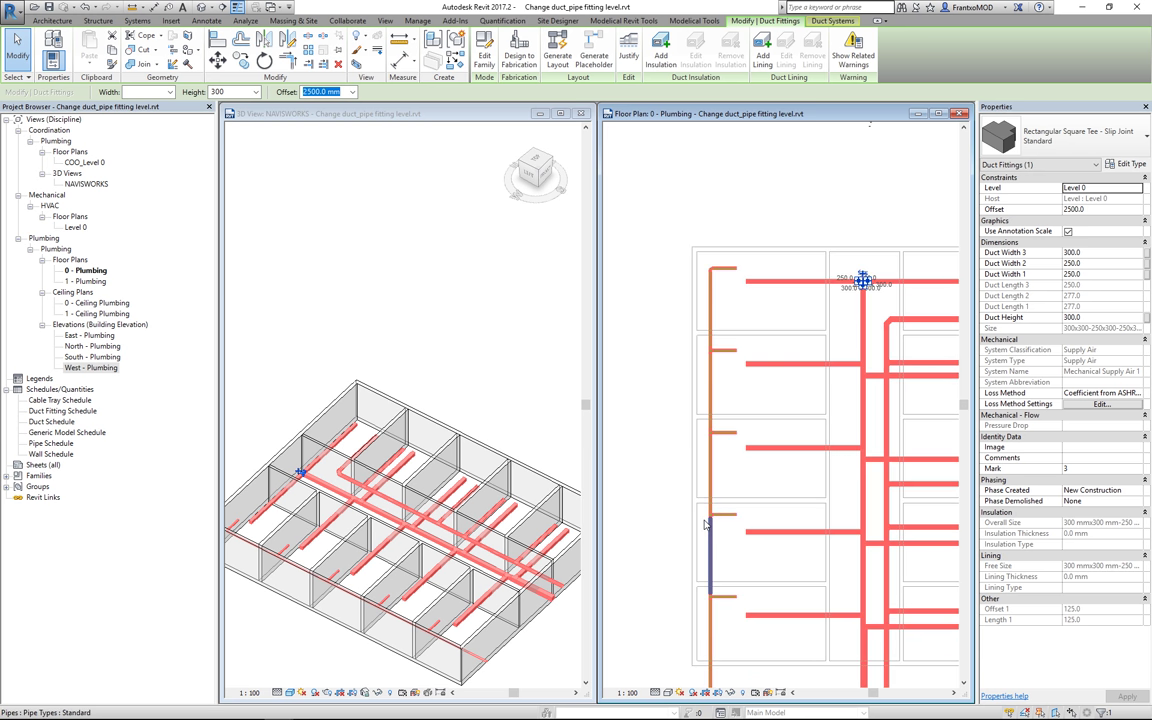
{"action": "scroll", "coordinate": [705, 525], "scroll_direction": "up", "scroll_amount": 3}
{"action": "left_click", "coordinate": [632, 480]}
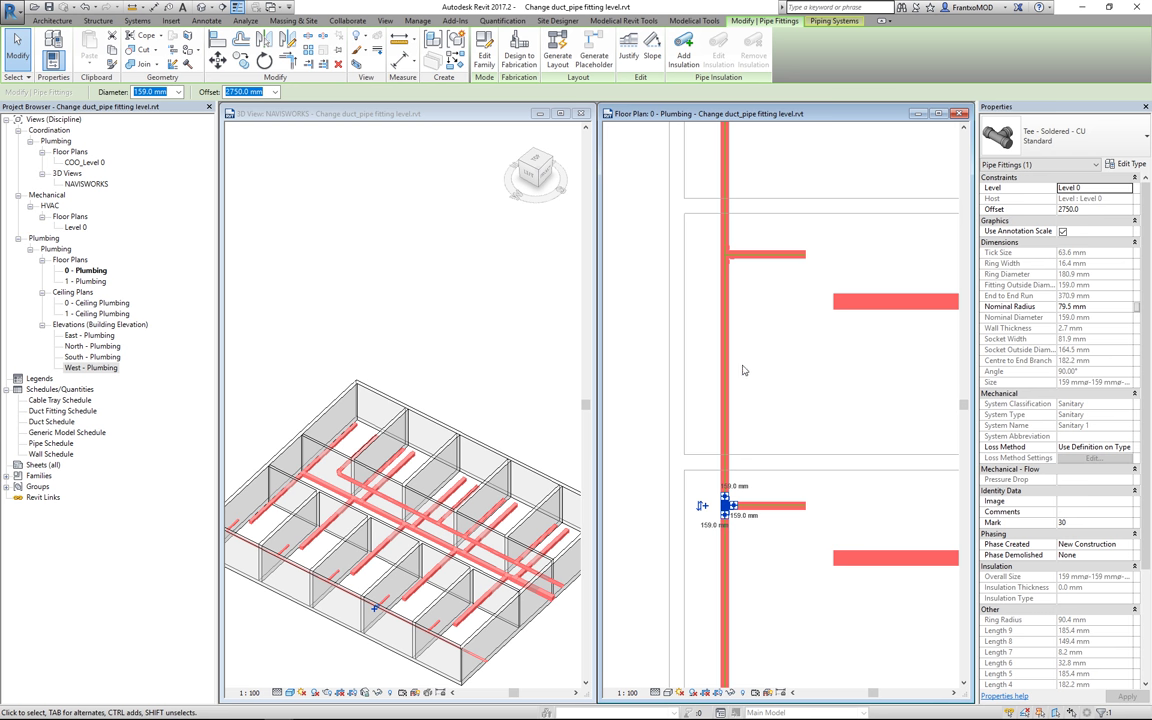
Select the cable tray tee, confirm it is on Level 0, and return to the 3D view.
{"action": "scroll", "coordinate": [742, 370], "scroll_direction": "down", "scroll_amount": 3}
{"action": "scroll", "coordinate": [748, 354], "scroll_direction": "down", "scroll_amount": 2}
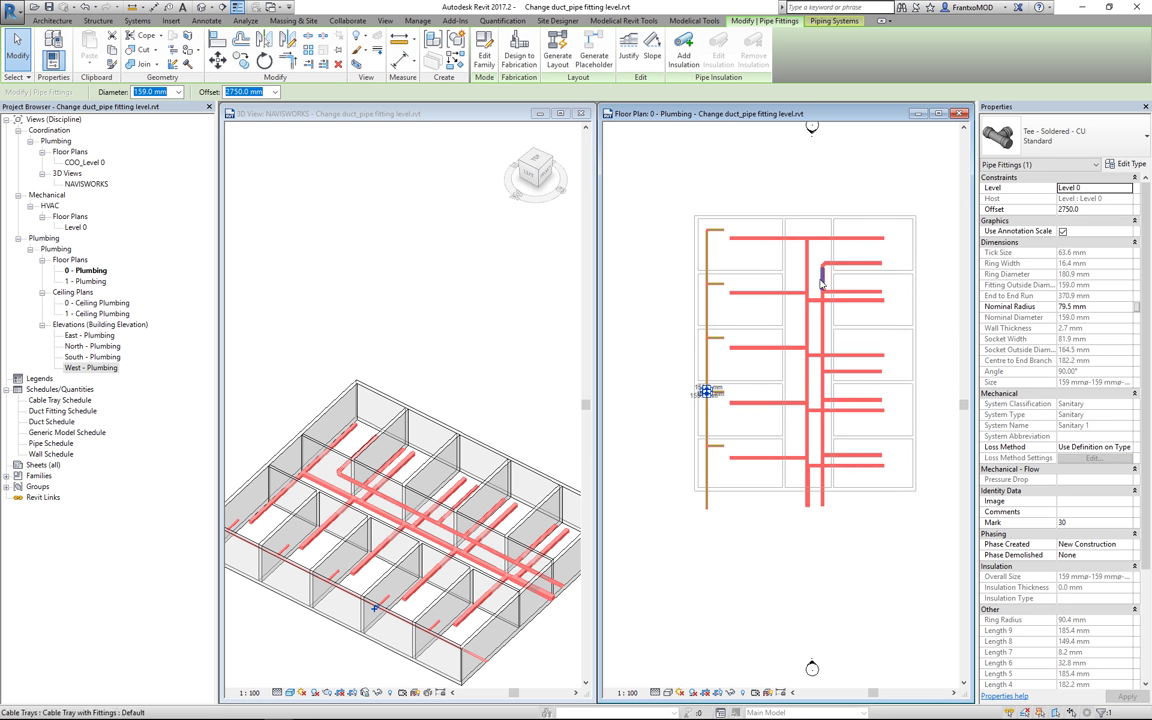
{"action": "scroll", "coordinate": [819, 280], "scroll_direction": "up", "scroll_amount": 5}
{"action": "left_click", "coordinate": [822, 333]}
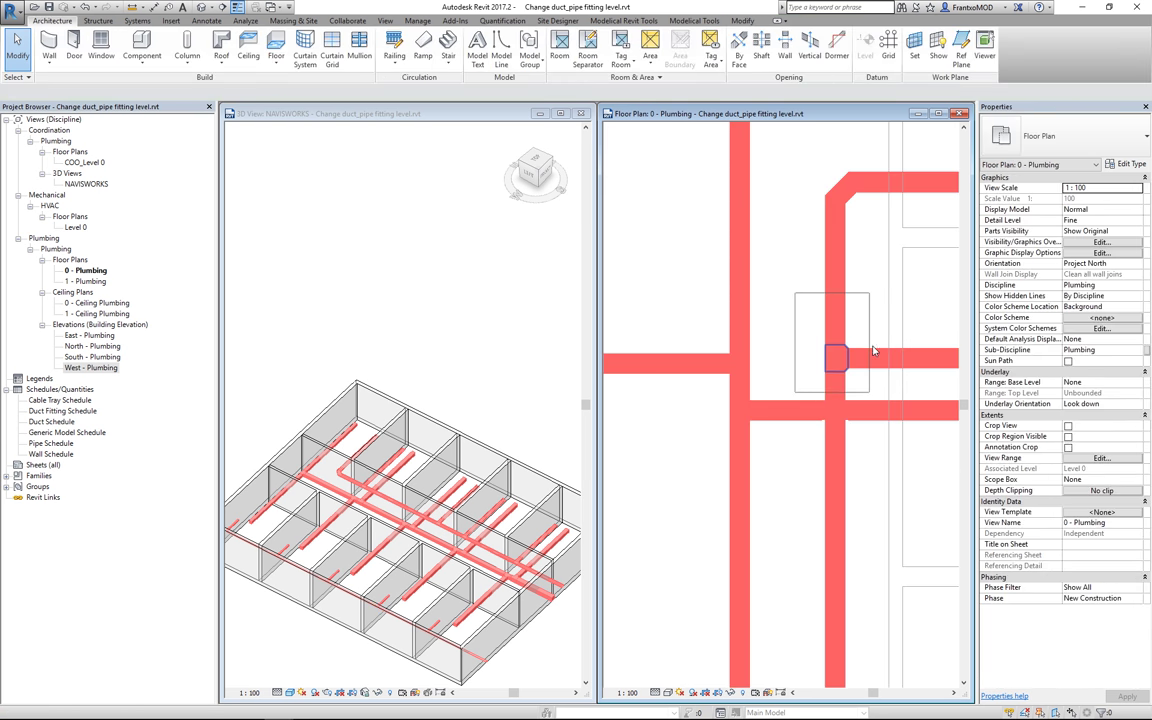
{"action": "left_click", "coordinate": [835, 357]}
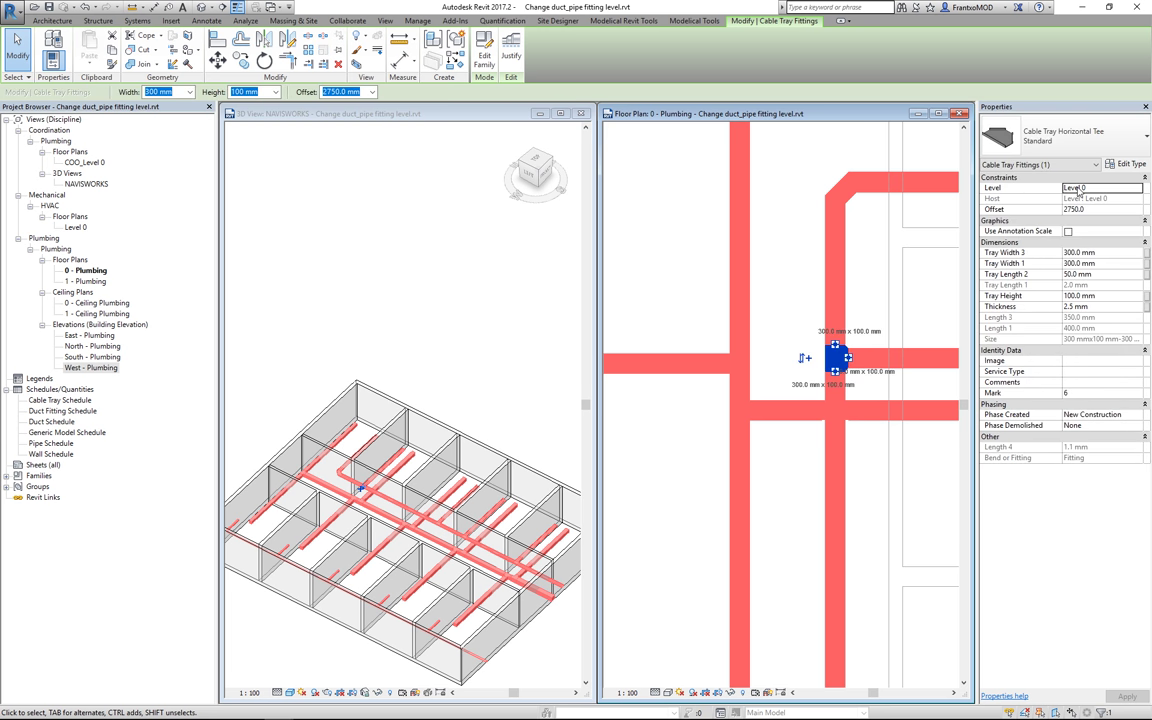
{"action": "left_click", "coordinate": [859, 216]}
{"action": "scroll", "coordinate": [860, 214], "scroll_direction": "down", "scroll_amount": 3}
{"action": "scroll", "coordinate": [780, 272], "scroll_direction": "down", "scroll_amount": 2}
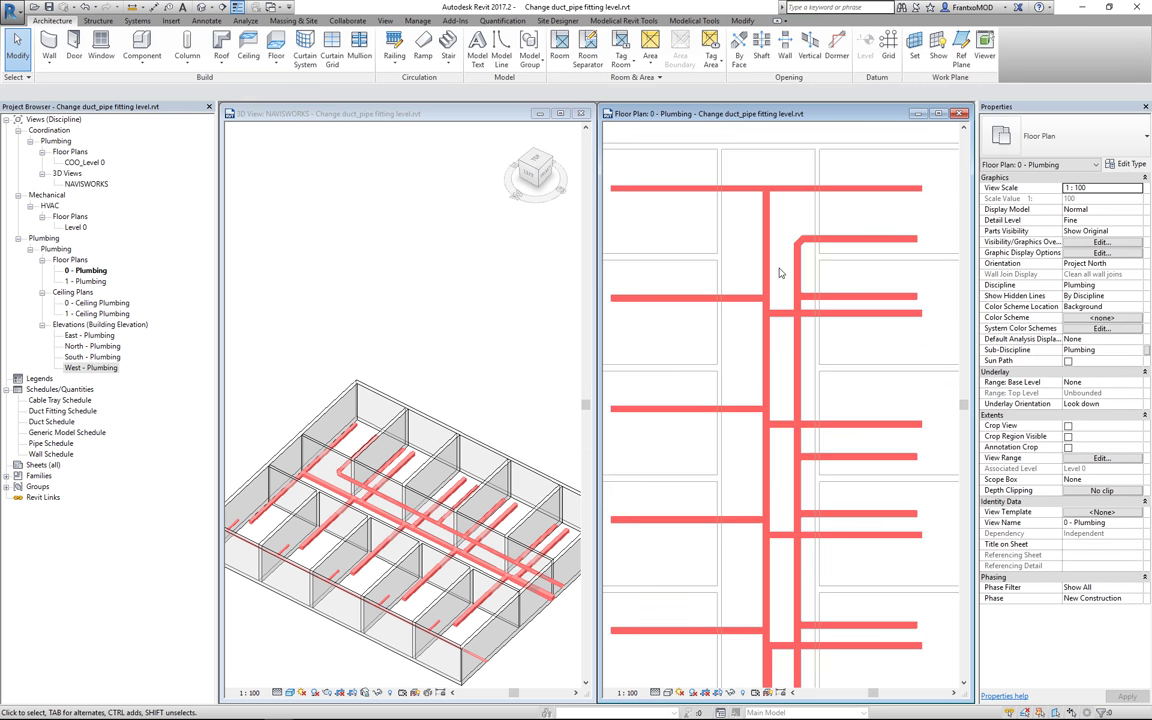
{"action": "scroll", "coordinate": [780, 272], "scroll_direction": "down", "scroll_amount": 1}
{"action": "left_click", "coordinate": [268, 260]}
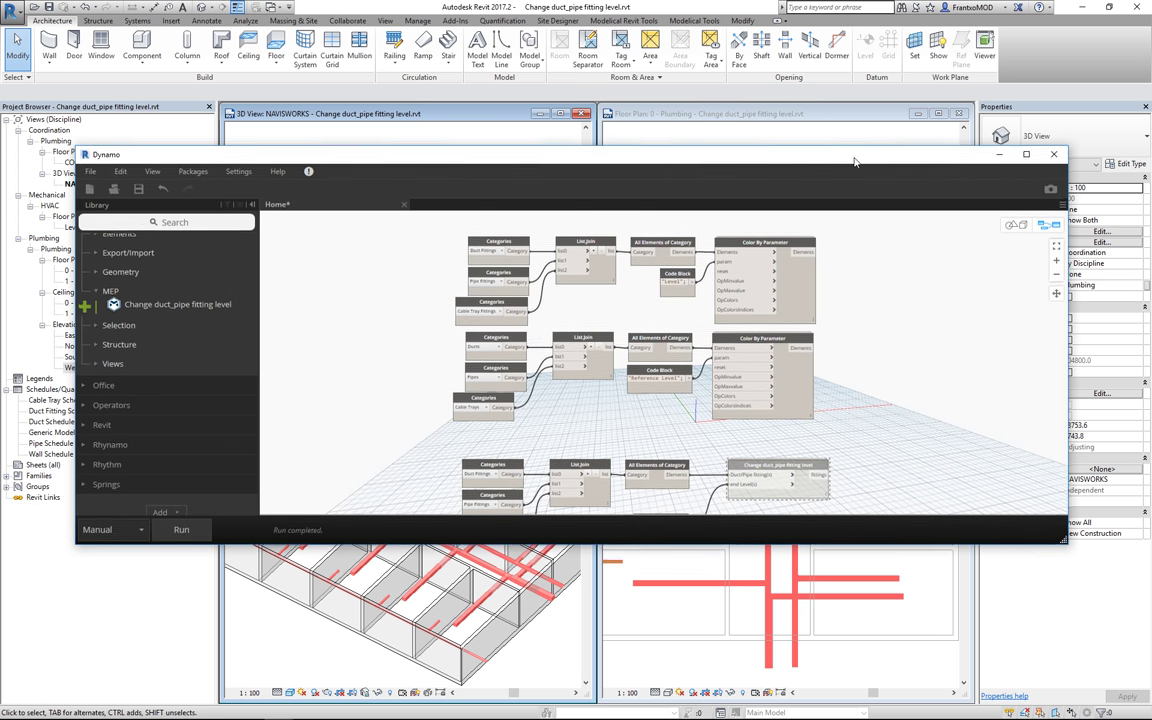
Add a Code Block with 'true' wired to both Color By Parameter reset inputs.
{"action": "double_click", "coordinate": [633, 318]}
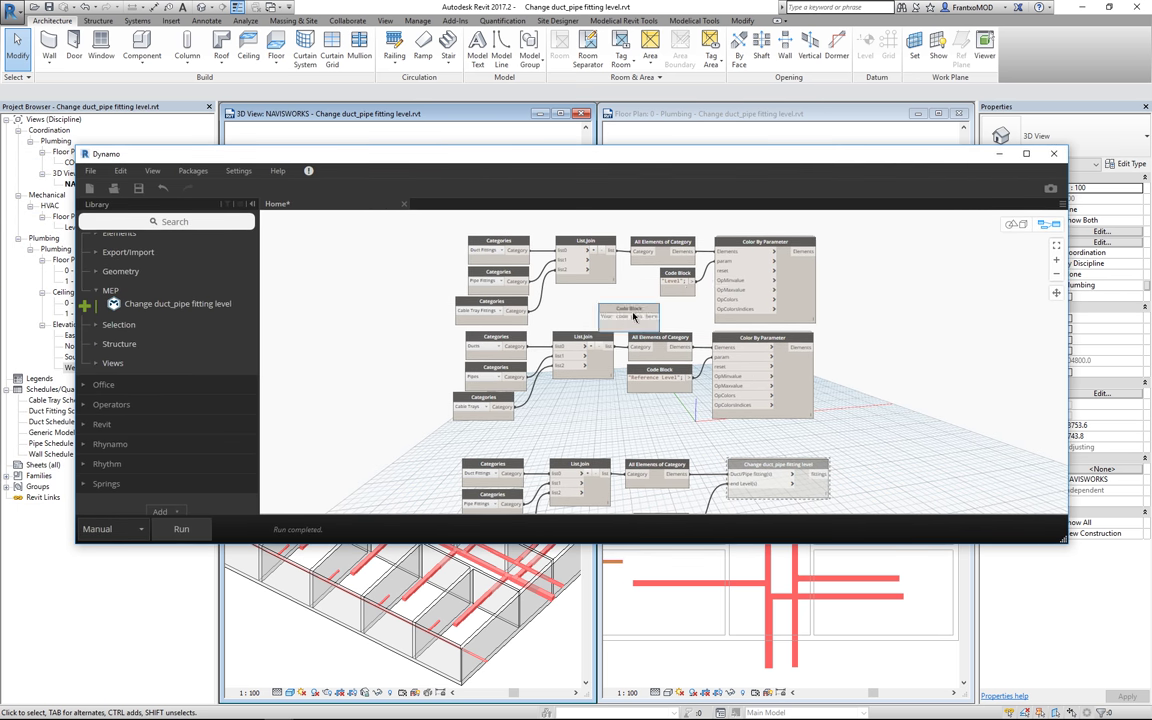
{"action": "type", "text": "true"}
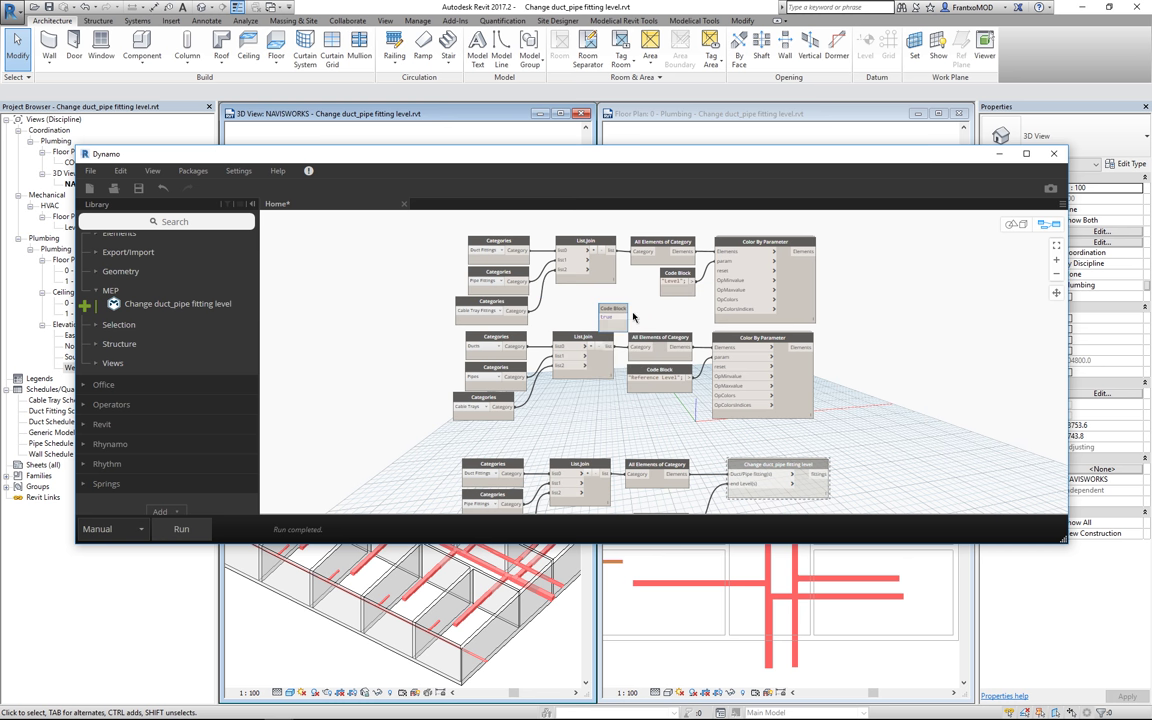
{"action": "left_click", "coordinate": [632, 316]}
{"action": "left_click", "coordinate": [738, 273]}
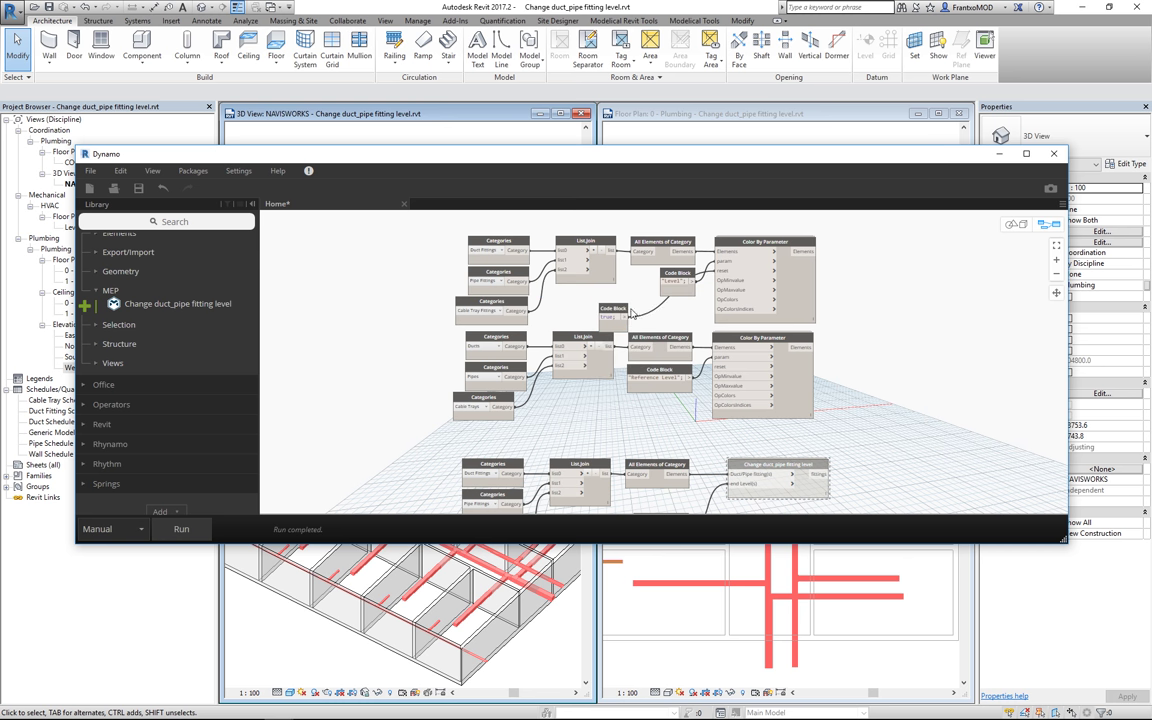
{"action": "left_click", "coordinate": [627, 316]}
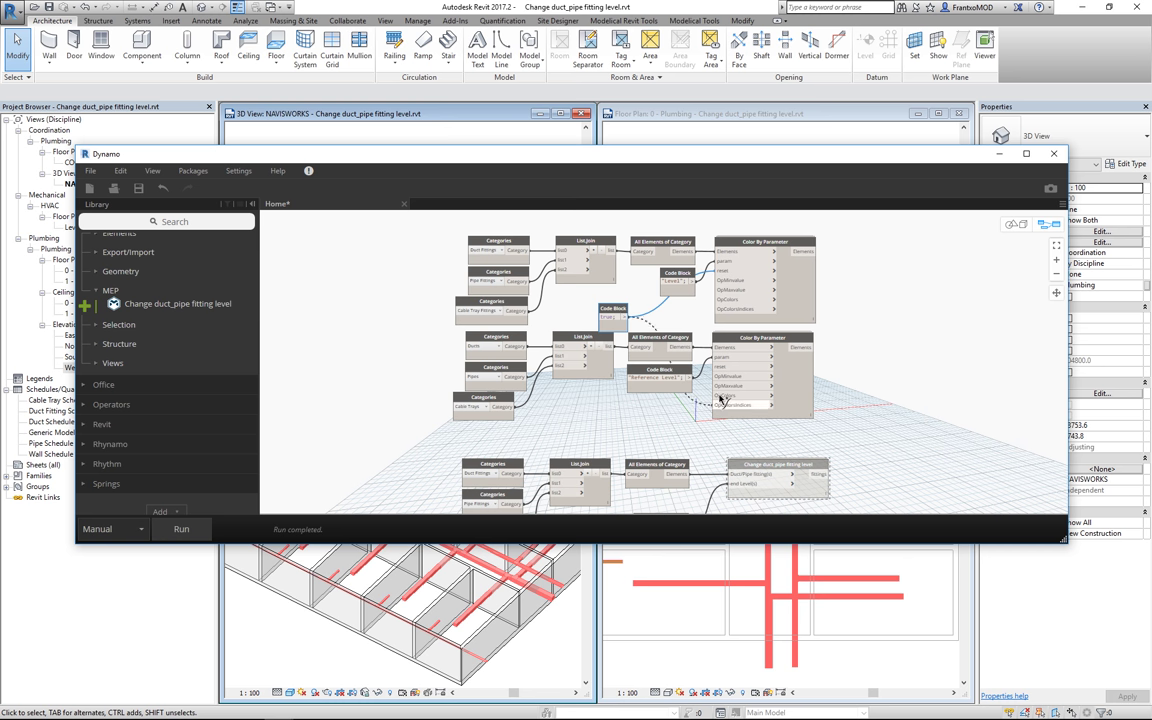
{"action": "left_click", "coordinate": [716, 366]}
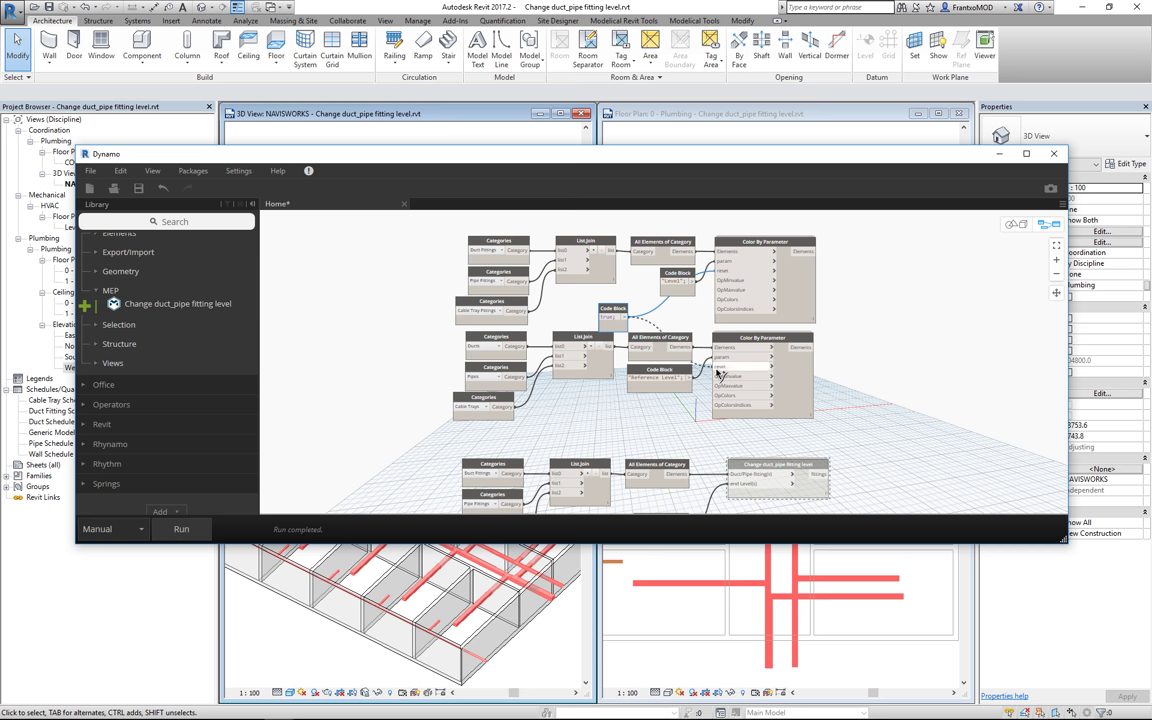
{"action": "left_click", "coordinate": [640, 585]}
{"action": "scroll", "coordinate": [662, 590], "scroll_direction": "down", "scroll_amount": 3}
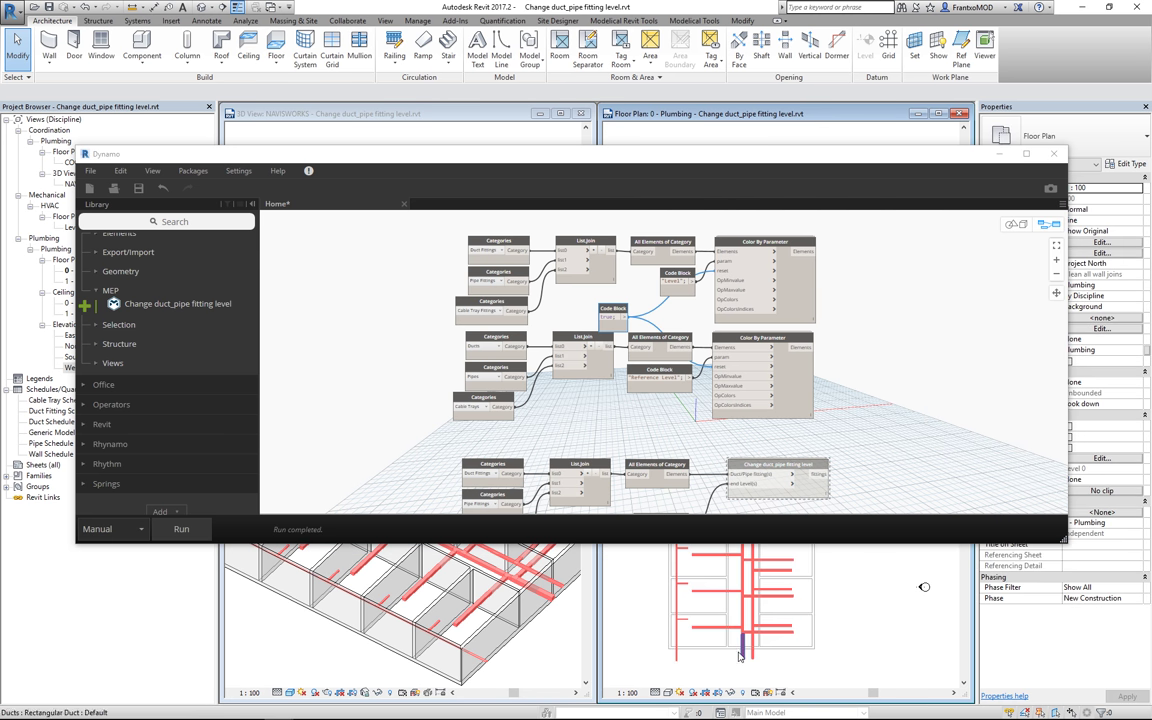
Run the graph to clear the red level colour overrides from the model.
{"action": "left_click", "coordinate": [189, 533]}
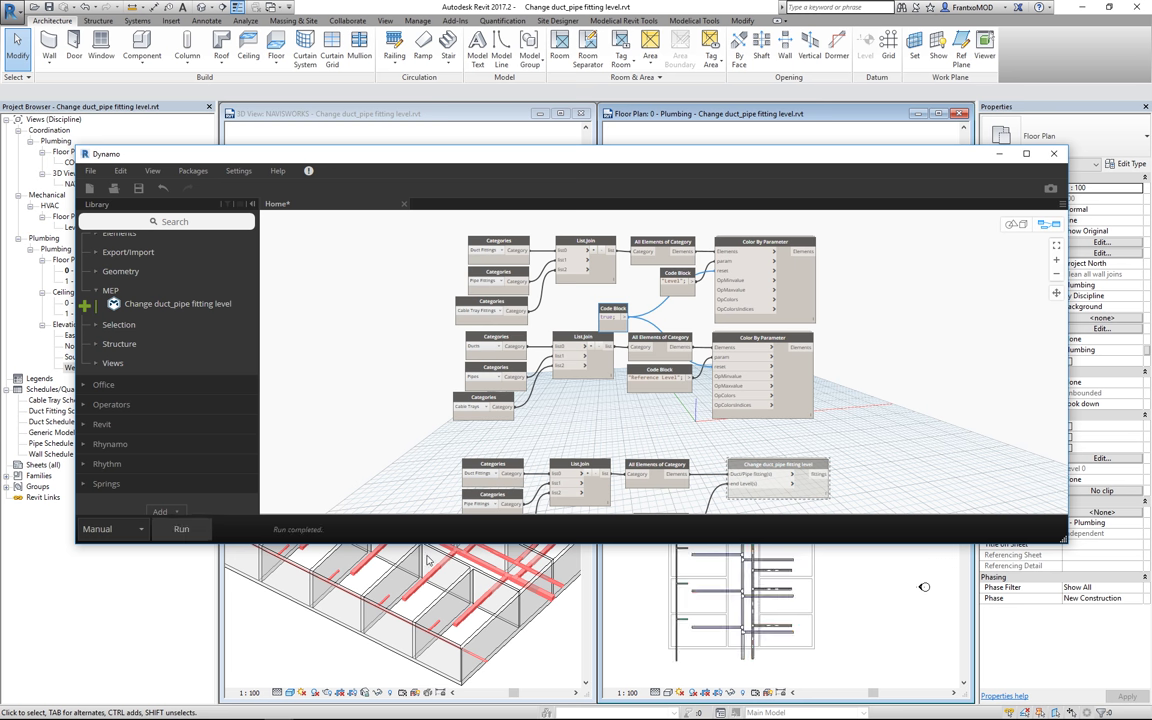
{"action": "left_click", "coordinate": [527, 652]}
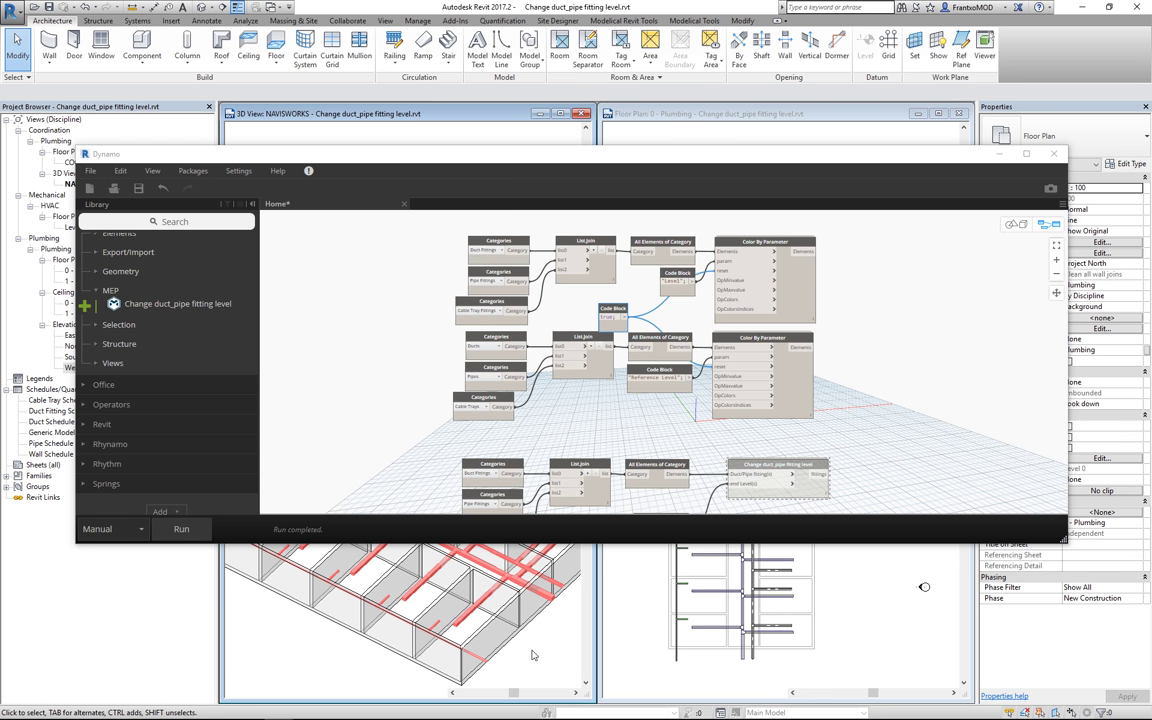
{"action": "left_click", "coordinate": [181, 529]}
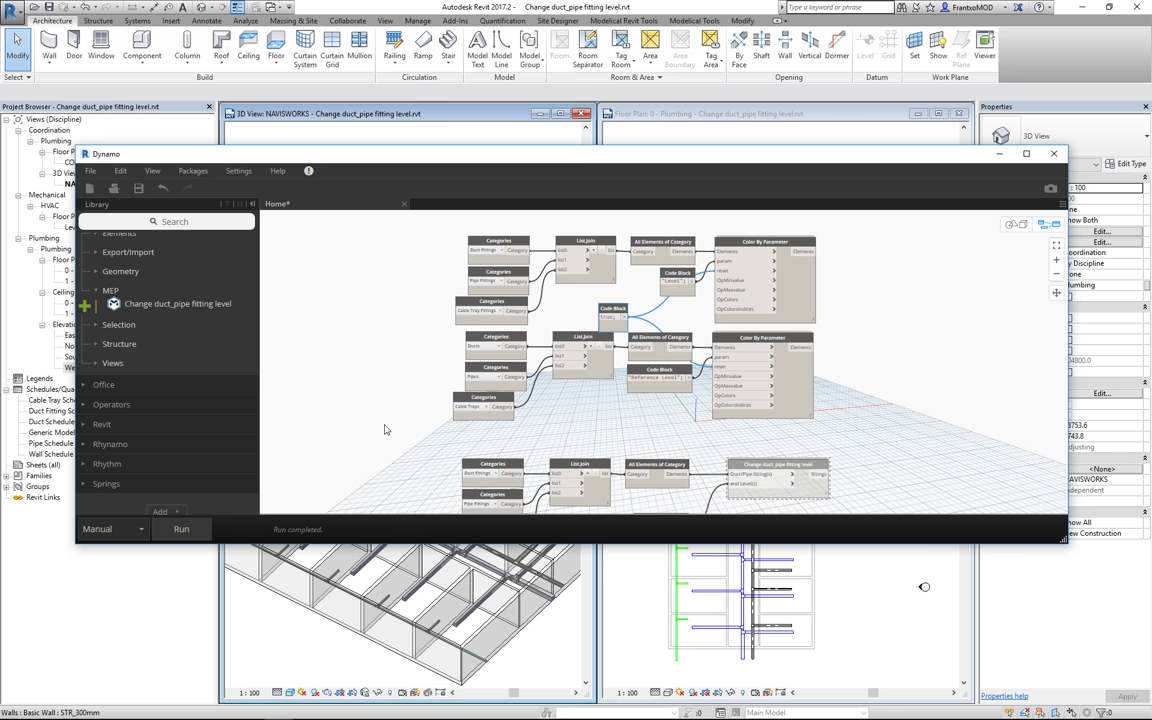
Close Dynamo without saving the graph and recentre the 3D model in view.
{"action": "left_click", "coordinate": [1053, 153]}
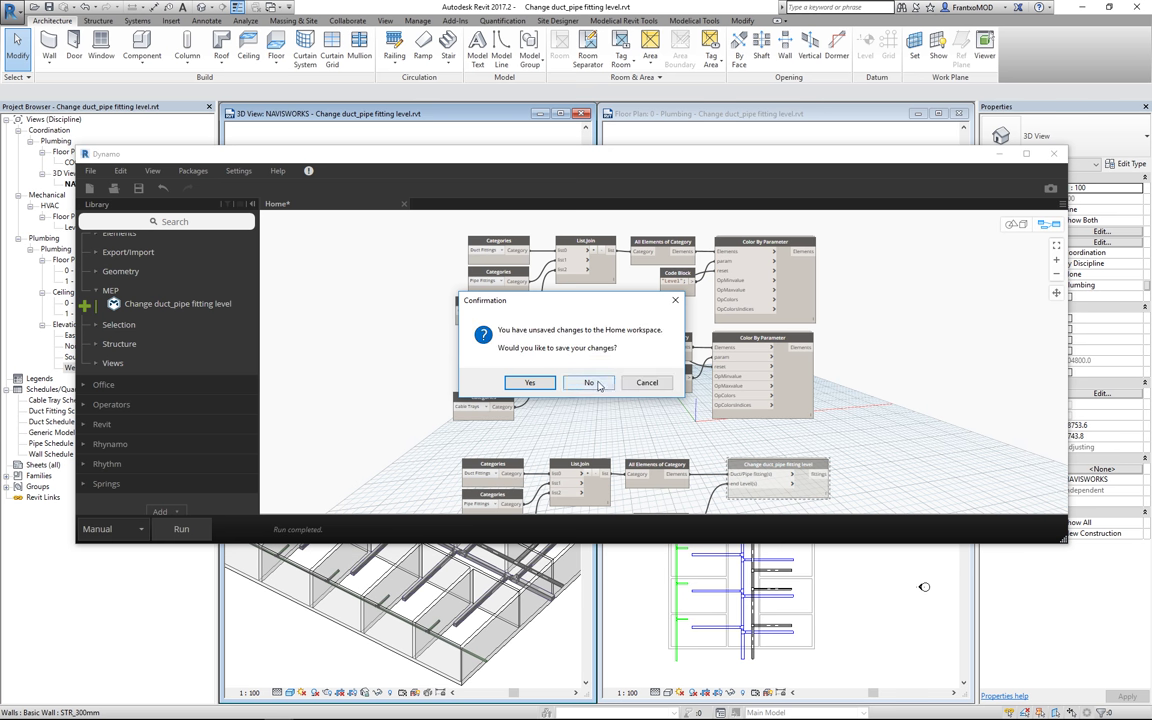
{"action": "left_click", "coordinate": [597, 384]}
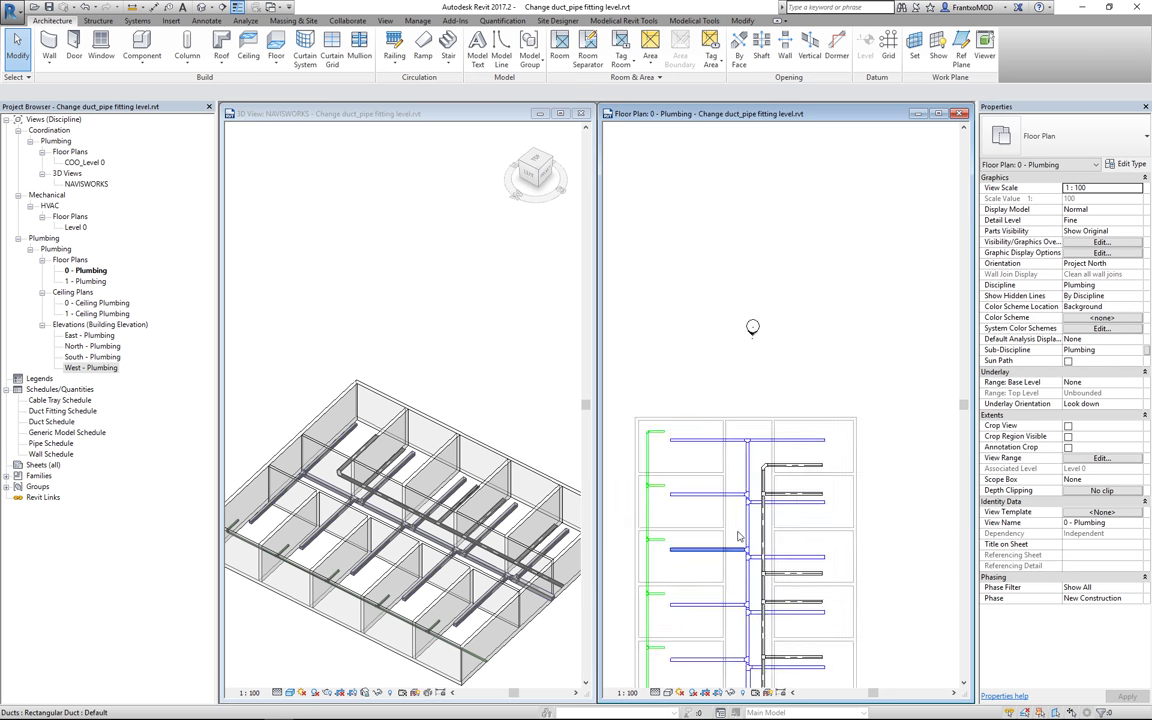
{"action": "left_click", "coordinate": [450, 365]}
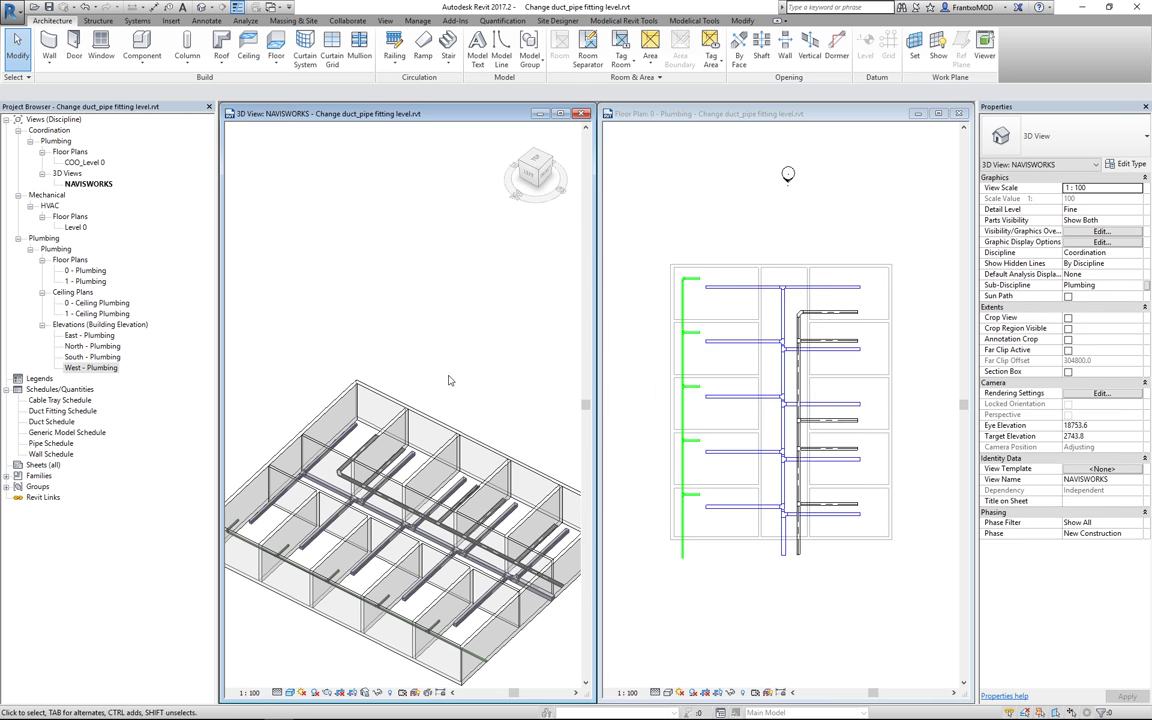
{"action": "middle_click_drag", "start_coordinate": [449, 380], "coordinate": [450, 267]}
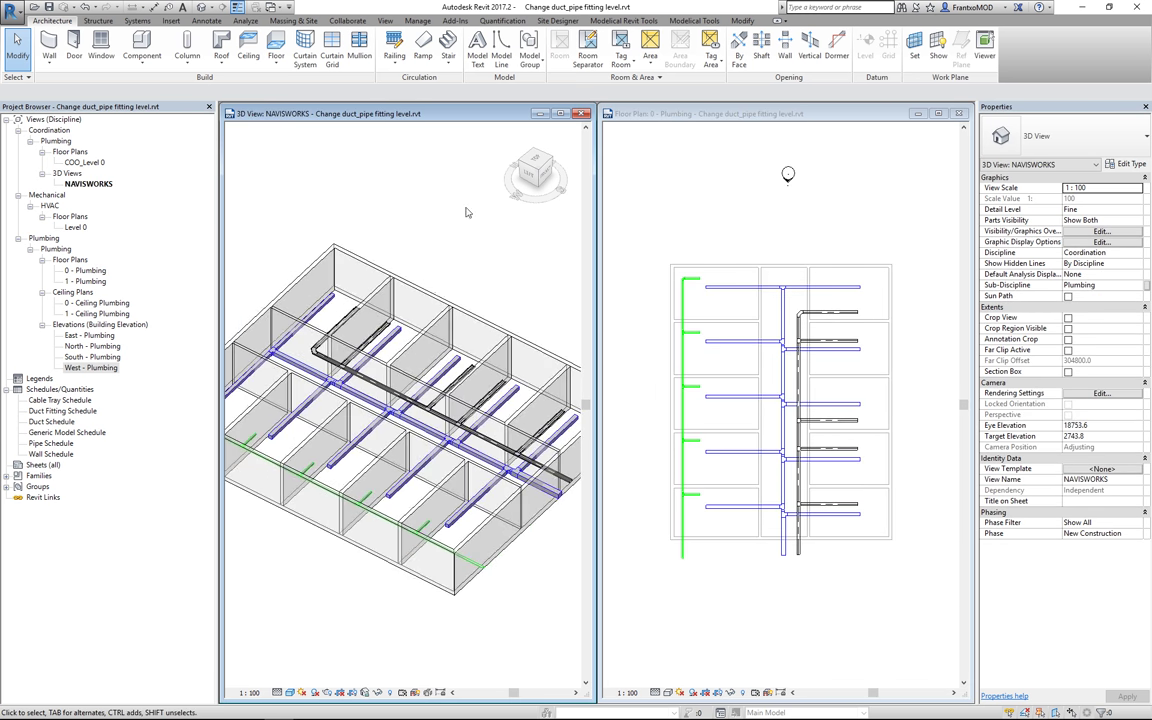